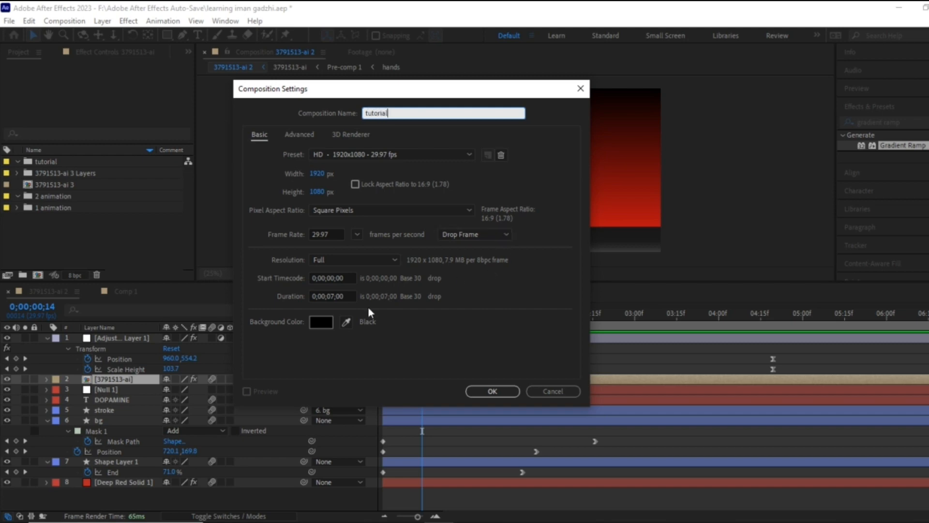
Step: Create the composition named "tutorial" at 1920x1080, 29.97 fps, with a duration of 7 seconds
click(490, 391)
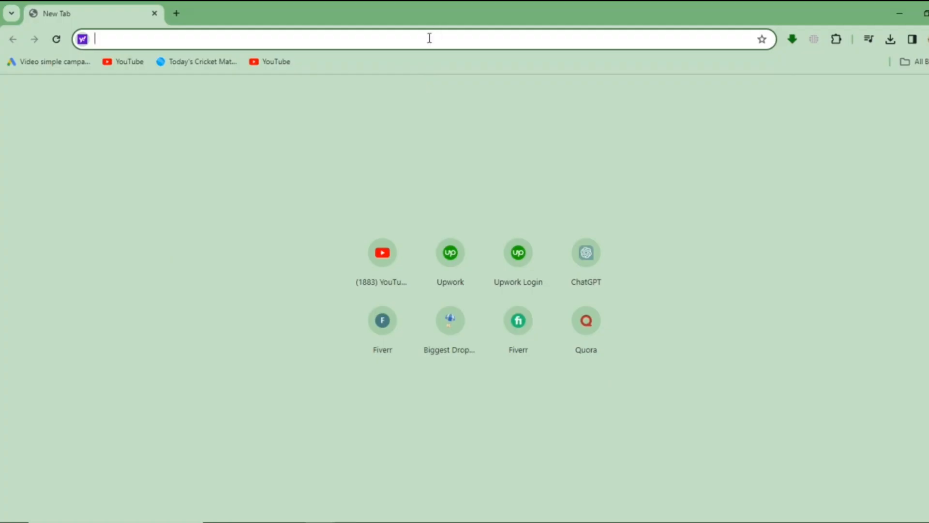
Step: Switch to the browser, open Freepik, and search its vectors for "character playing games on phone"
text(freepik)
key(Return)
click(264, 245)
click(250, 317)
click(318, 244)
text(character playing game)
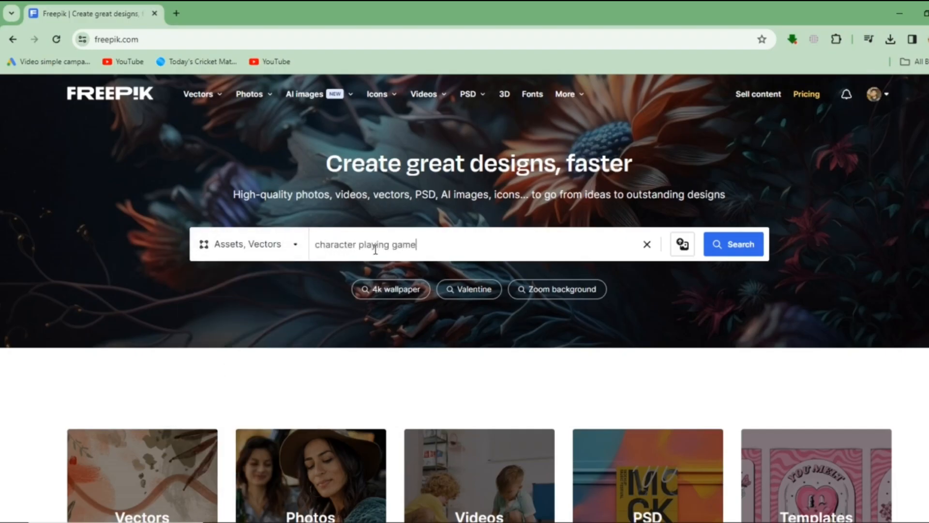
click(741, 244)
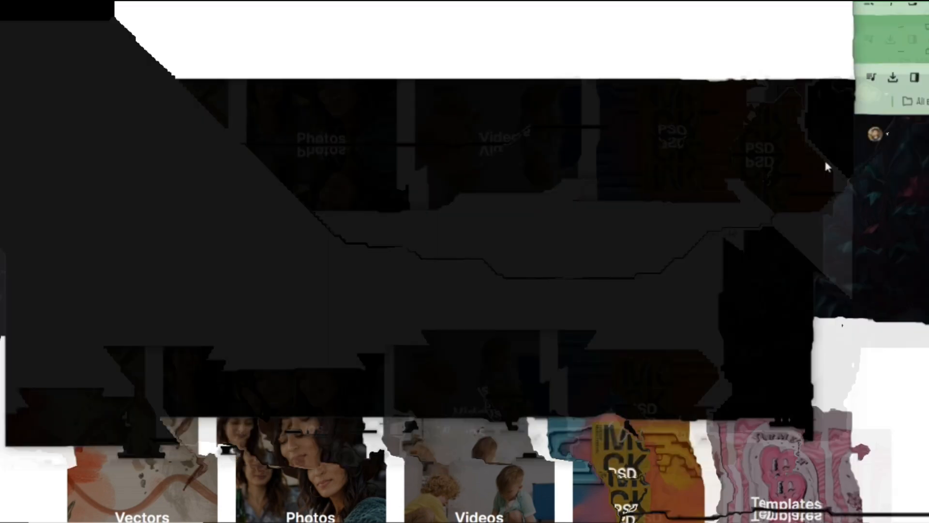
click(838, 11)
Step: Find the blue night-time vector of a man playing a mobile game and download it with the free license
scroll(557, 338, down, 5)
scroll(557, 338, down, 15)
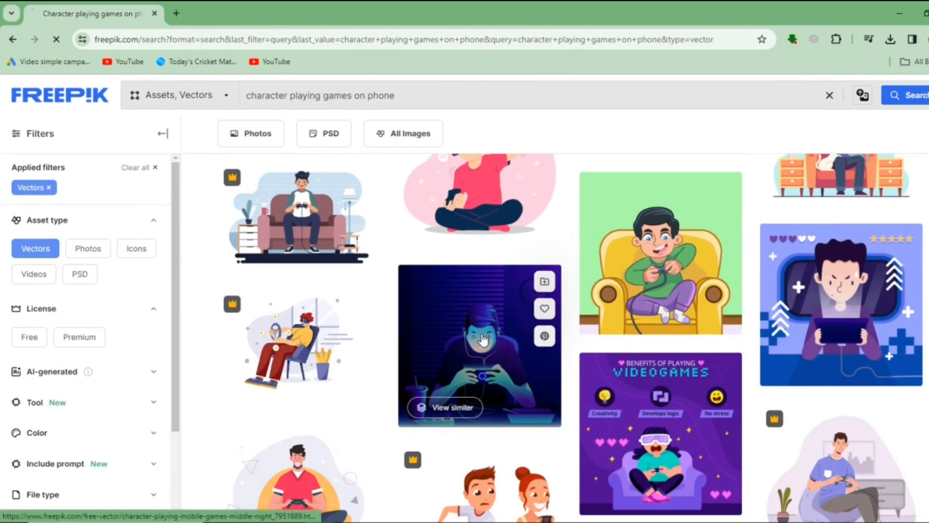
click(484, 342)
double_click(753, 454)
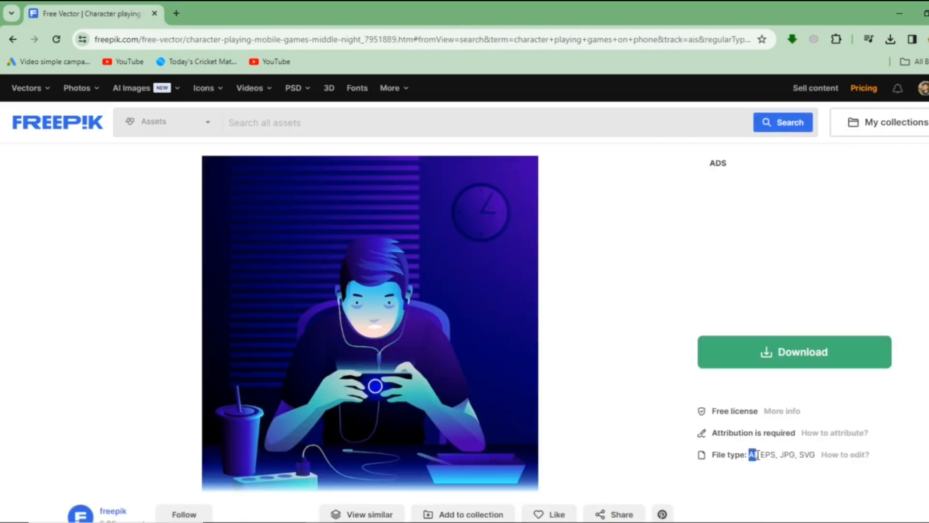
click(786, 353)
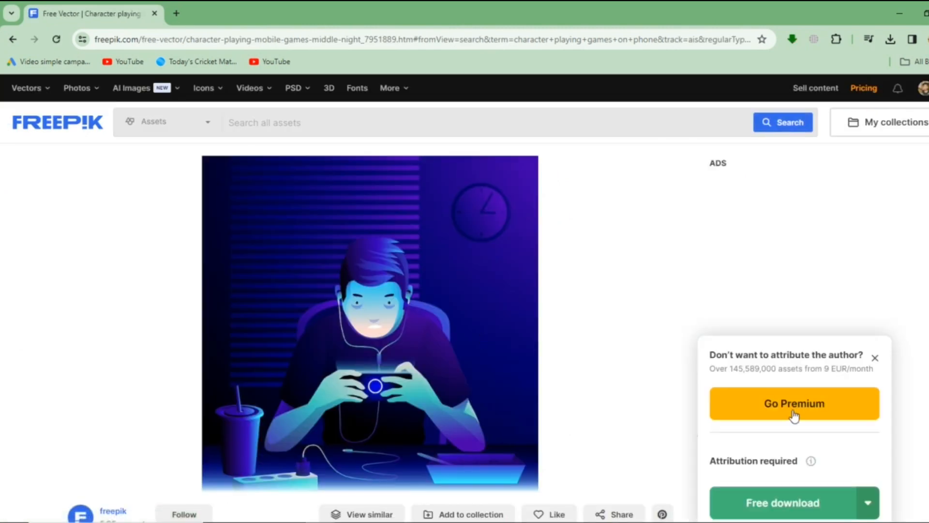
click(787, 512)
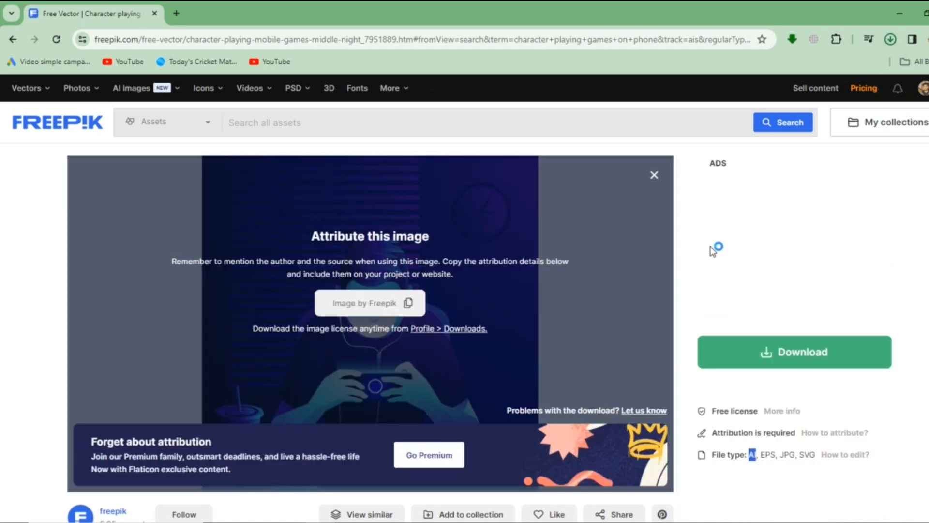
Step: Load photopea.com in a new browser tab and open Illustrator file 3791513 from the downloaded character-playing-mobile-games-middle-night folder
click(176, 13)
text(photopea.com)
key(Return)
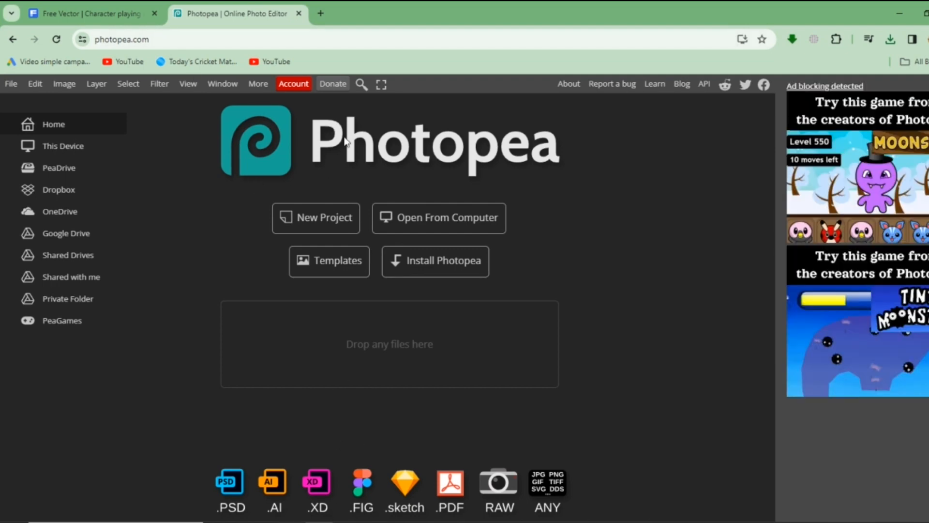
click(429, 226)
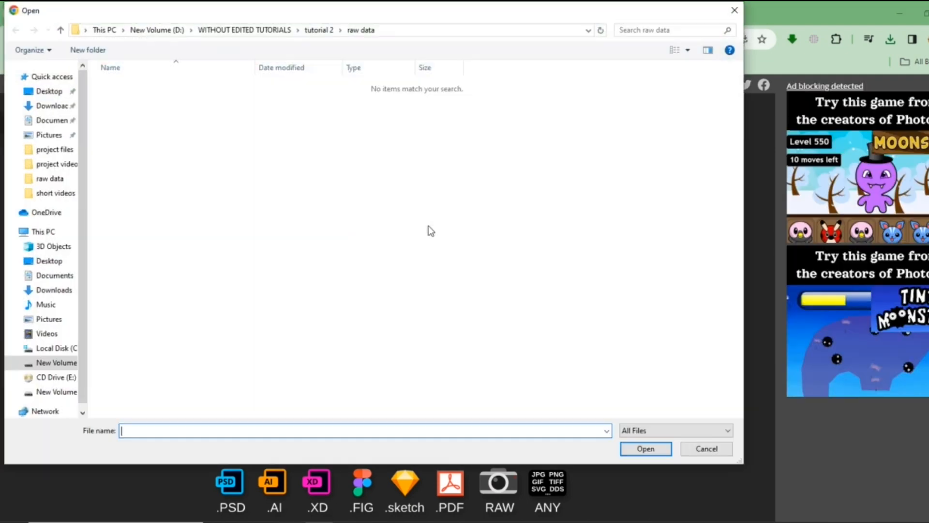
click(63, 106)
double_click(209, 129)
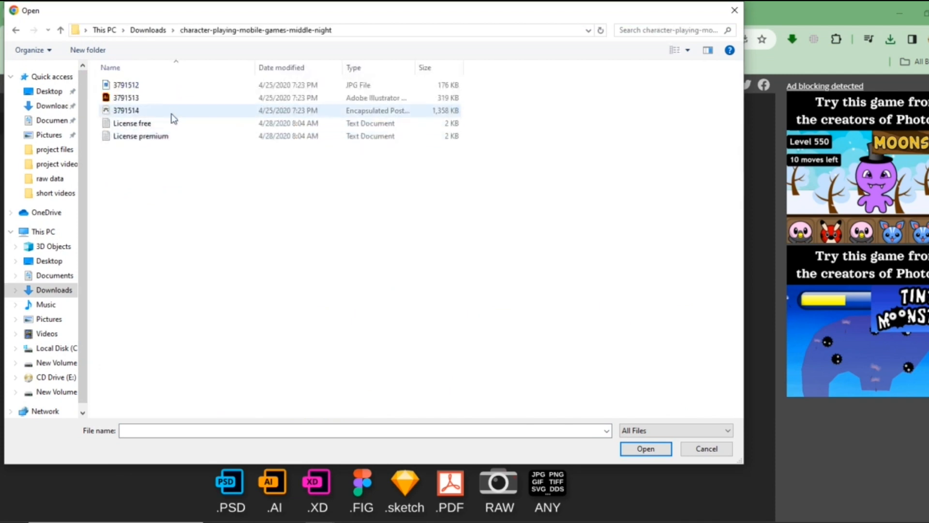
double_click(169, 98)
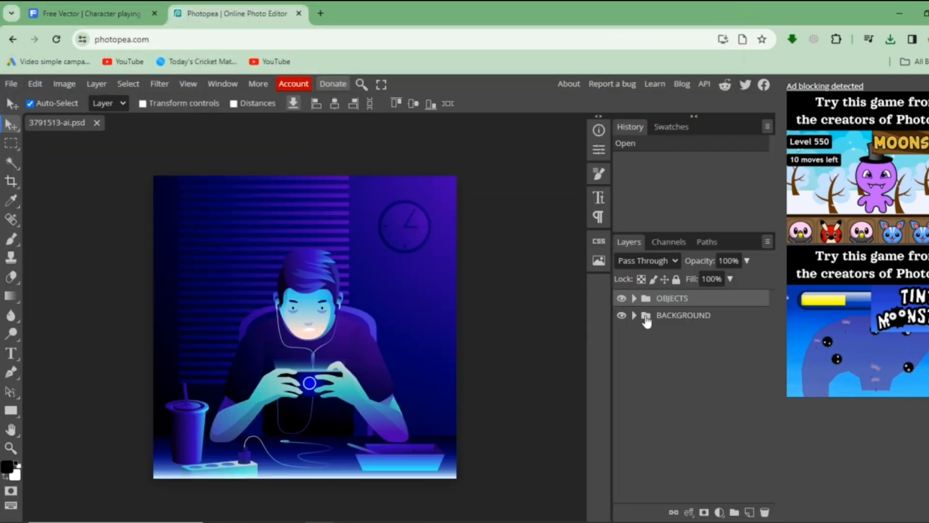
Step: Check what the BACKGROUND group contains by toggling its visibility, and delete the group
click(622, 316)
click(621, 317)
click(662, 320)
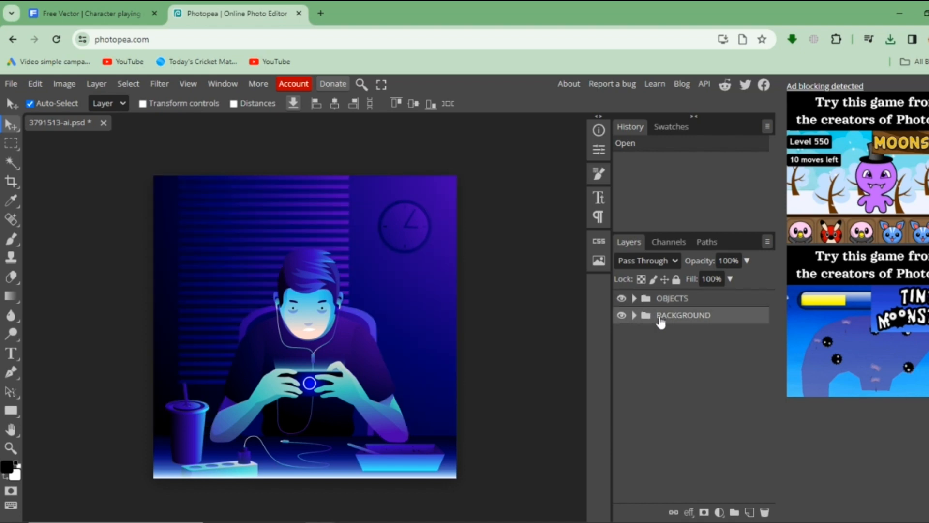
key(Delete)
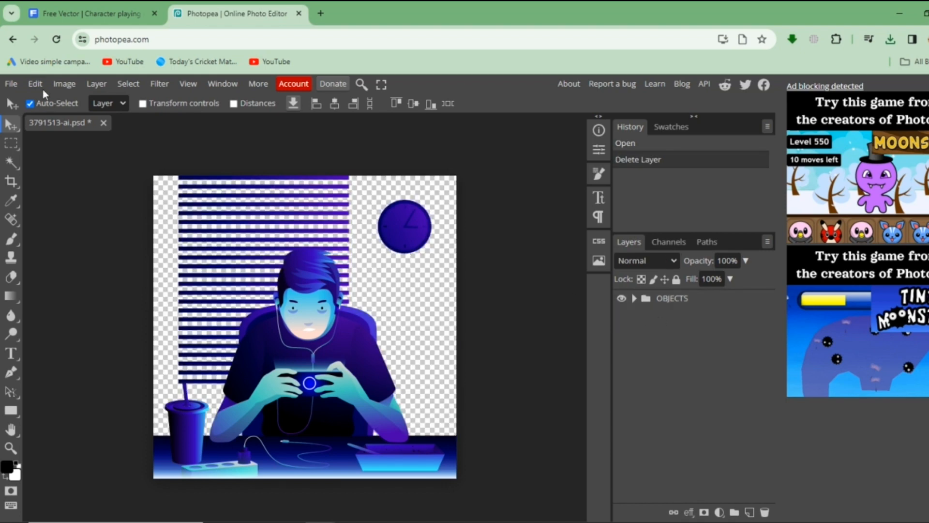
Step: Enlarge the canvas to a width of 1920 pixels and change its height as well
click(65, 84)
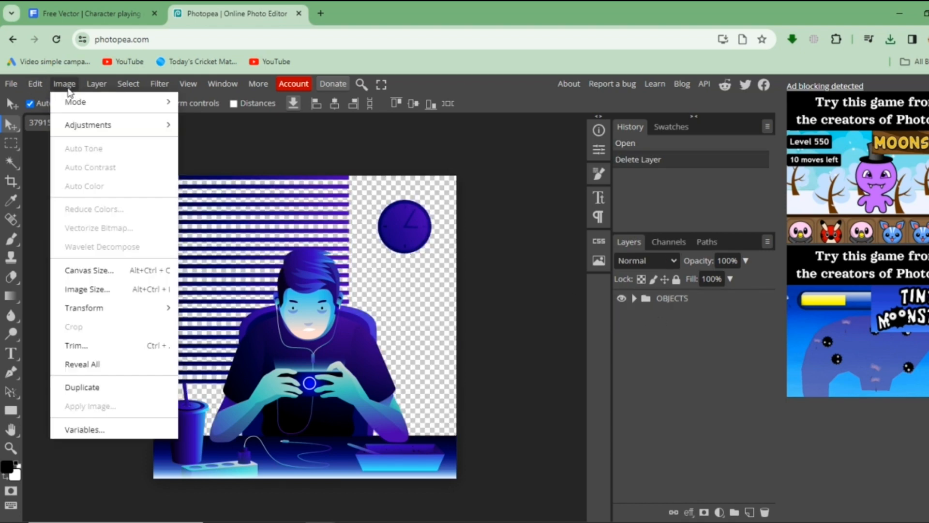
click(88, 271)
key(BackSpace)
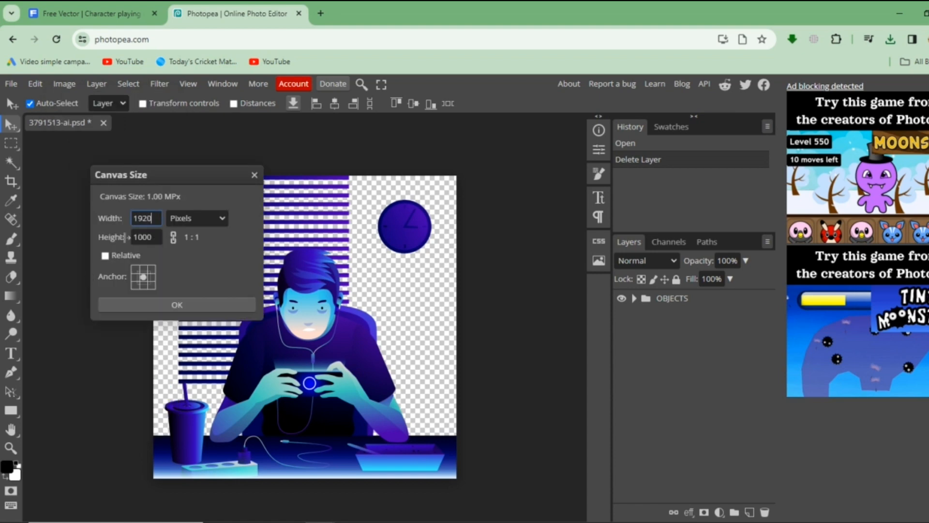
drag(153, 238, 131, 237)
click(162, 303)
Step: Expand the OBJECTS group, unlink the clip group's vector mask, and delete the <Group> above the clip group
click(622, 298)
click(622, 298)
click(635, 298)
click(666, 332)
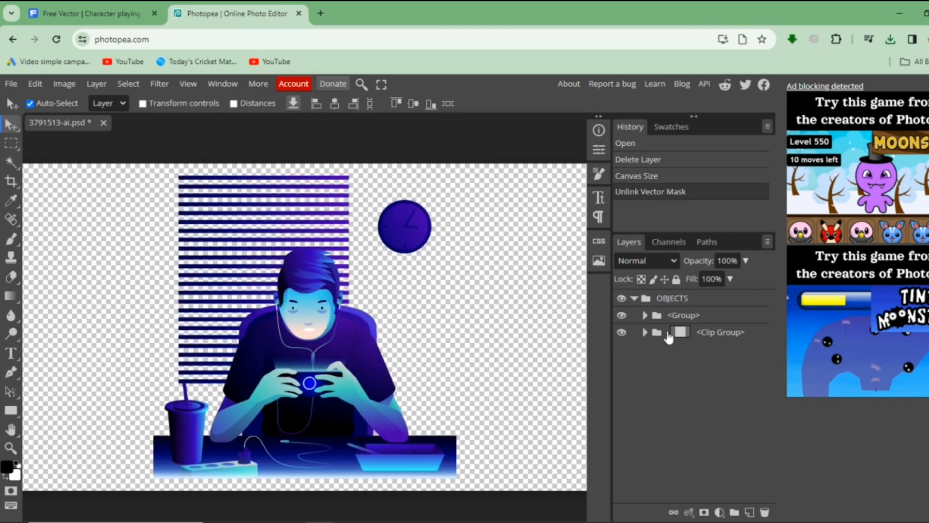
click(622, 316)
click(664, 321)
key(Delete)
Step: Expand the clip group and delete its lowest <Group>, which holds the window blinds and wall clock
click(622, 315)
click(622, 315)
click(645, 315)
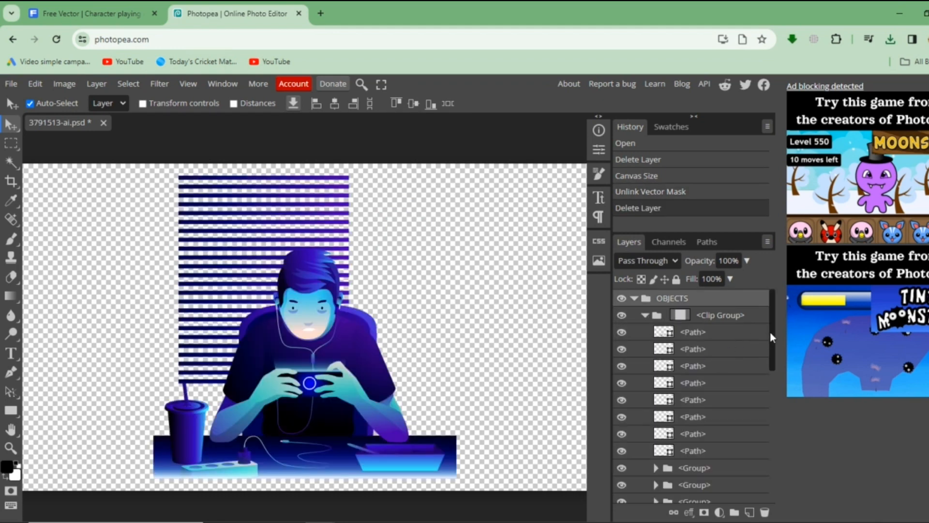
drag(773, 338, 771, 502)
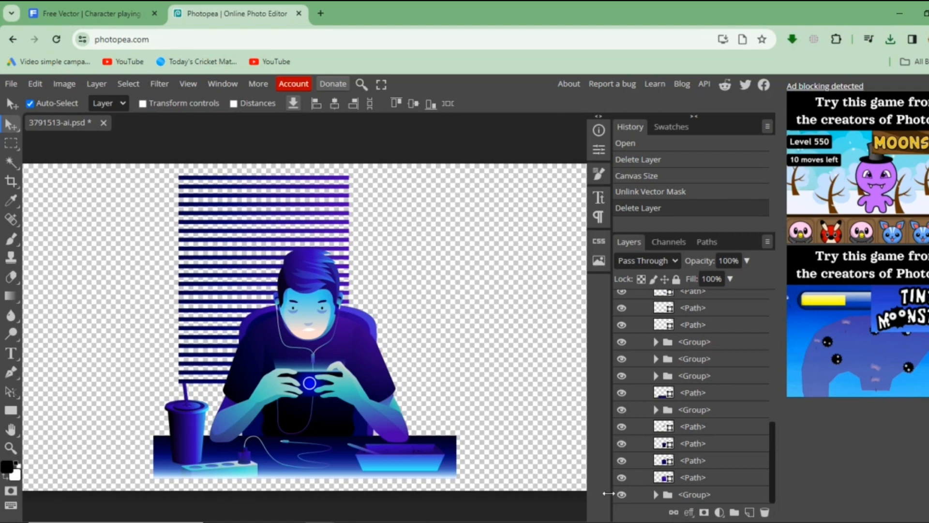
click(622, 495)
click(622, 494)
key(Delete)
Step: Move the two tabletop paths out of the OBJECTS group to the top of the layer stack, keeping both visible
click(446, 447)
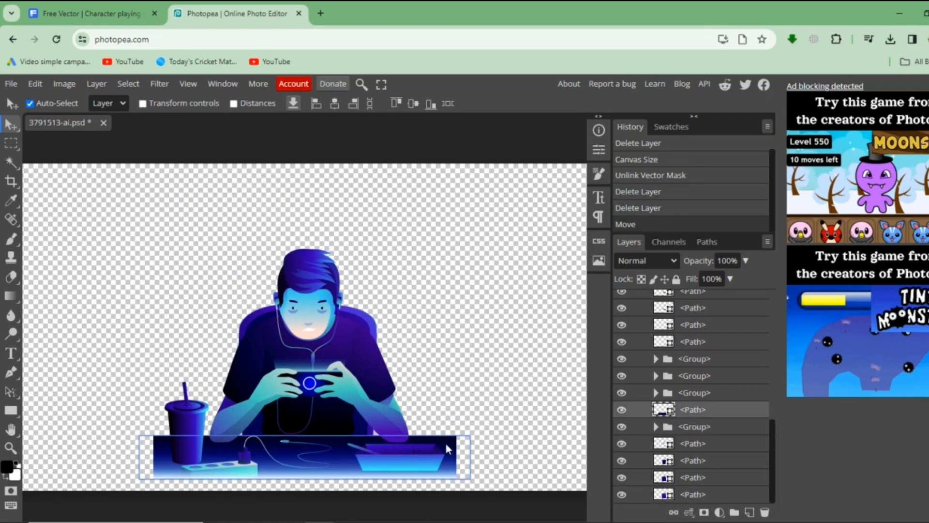
click(623, 410)
click(423, 475)
click(622, 300)
drag(773, 422, 773, 478)
drag(694, 411, 686, 293)
click(634, 333)
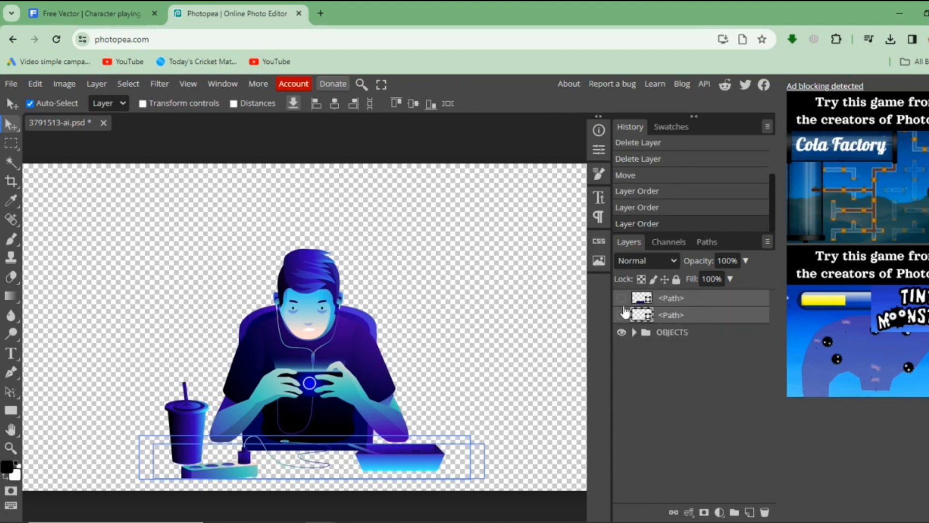
click(621, 298)
click(622, 315)
Step: Group the two tabletop paths into a folder named "table" and place it below the OBJECTS group
click(735, 514)
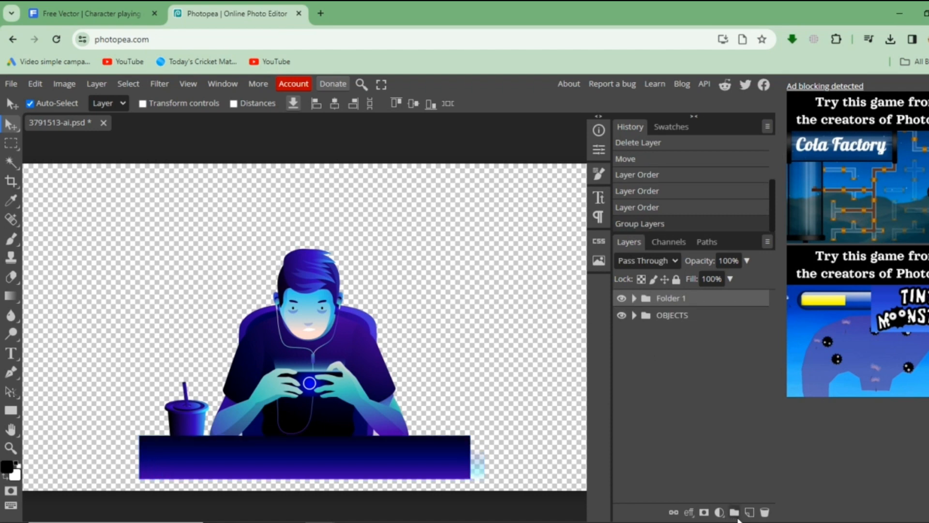
double_click(661, 297)
key(BackSpace)
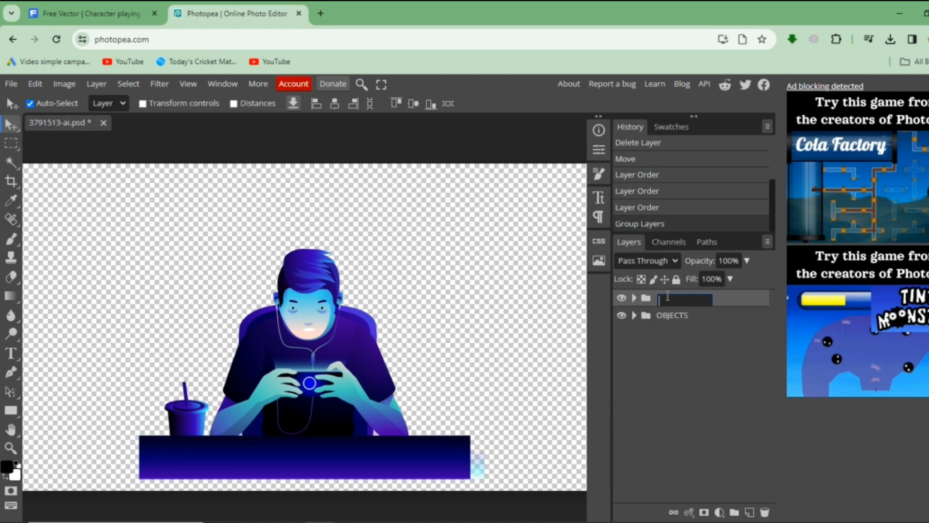
key(Return)
drag(667, 308, 665, 323)
Step: Move the two paths forming the arm and hand on the image's right side above the OBJECTS group, keeping both visible
click(635, 300)
click(635, 299)
click(634, 299)
drag(771, 327, 773, 482)
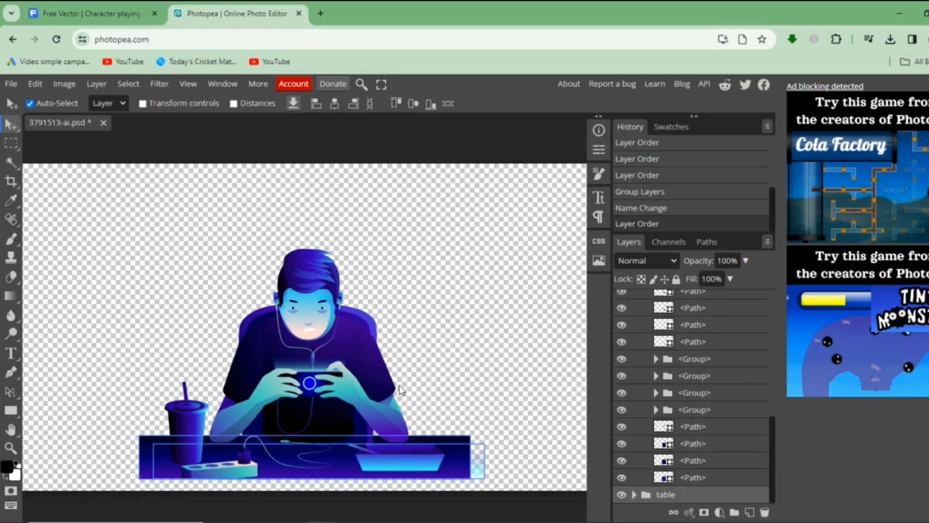
click(372, 404)
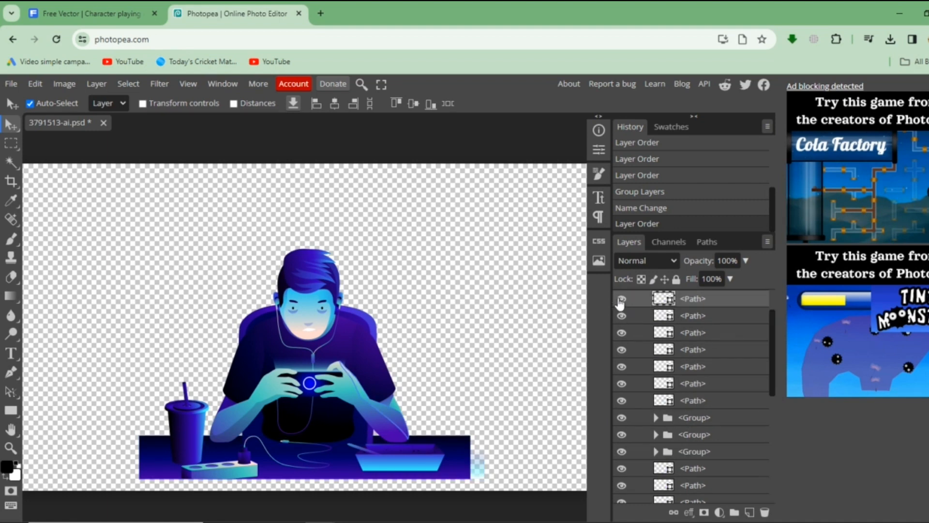
click(621, 299)
click(361, 410)
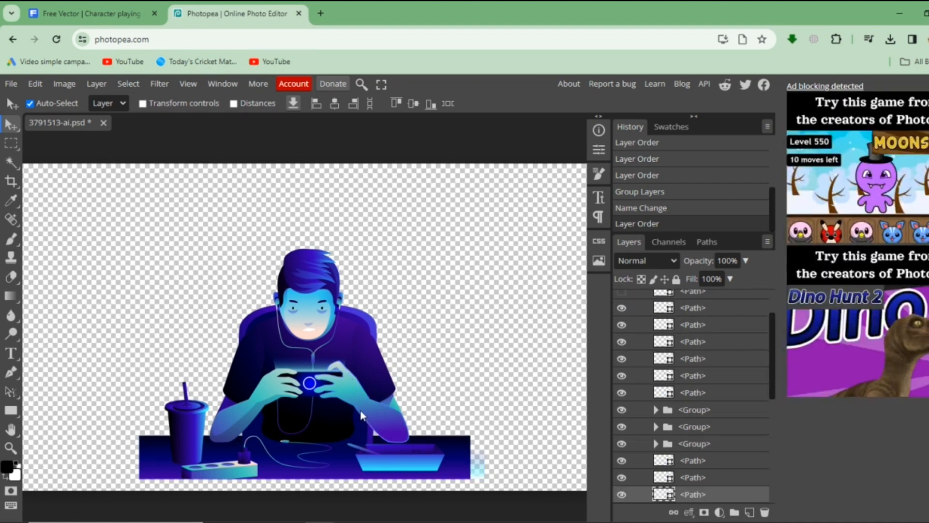
scroll(619, 464, down, 1)
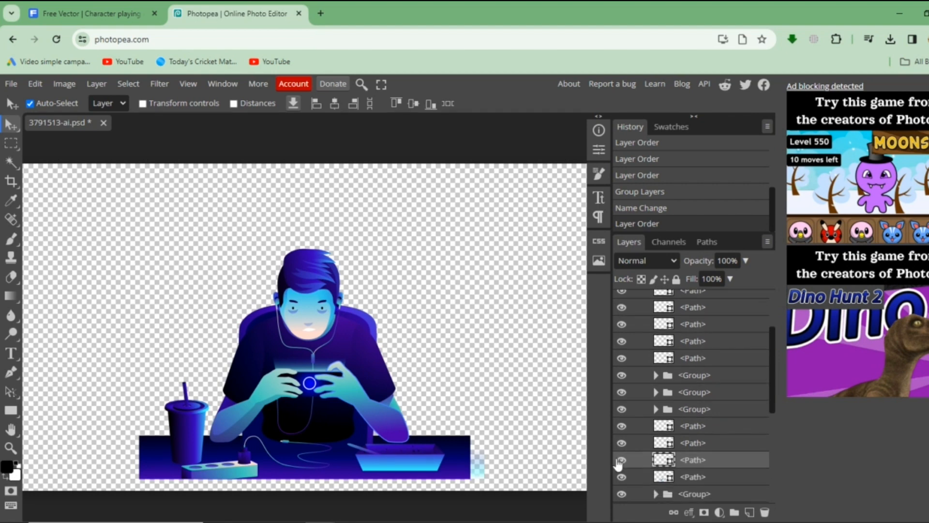
click(622, 460)
drag(691, 466, 687, 295)
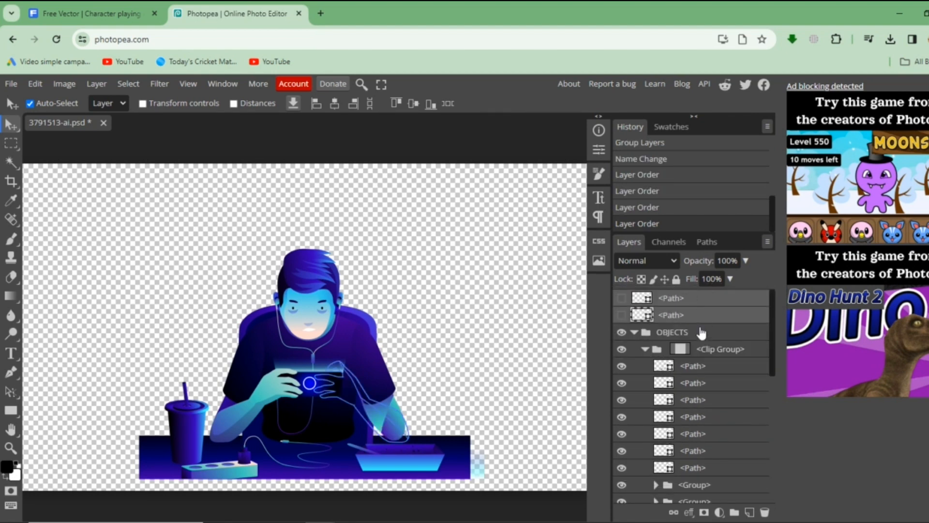
click(634, 333)
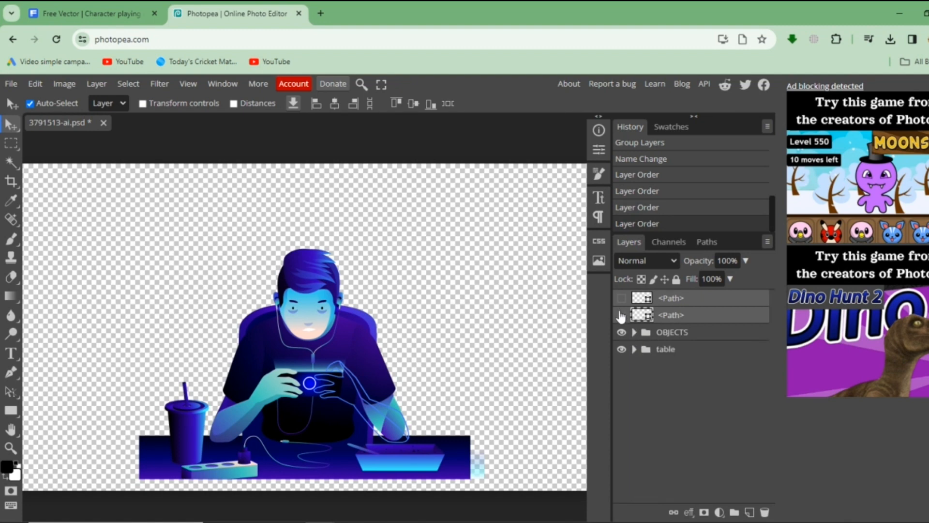
click(621, 316)
click(622, 299)
Step: Move the two paths of the image's left arm and hand out of OBJECTS, directly below the other arm's paths, keeping both visible
click(634, 333)
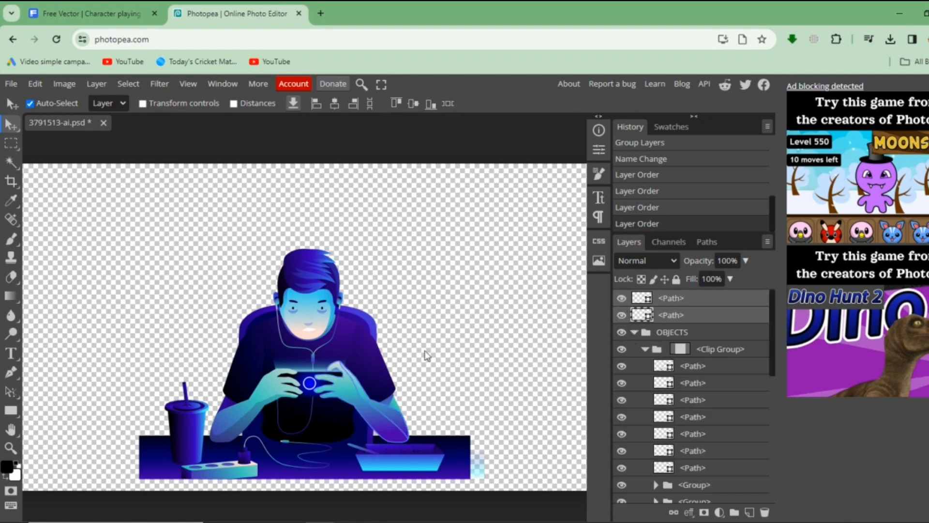
click(242, 410)
drag(772, 370, 773, 397)
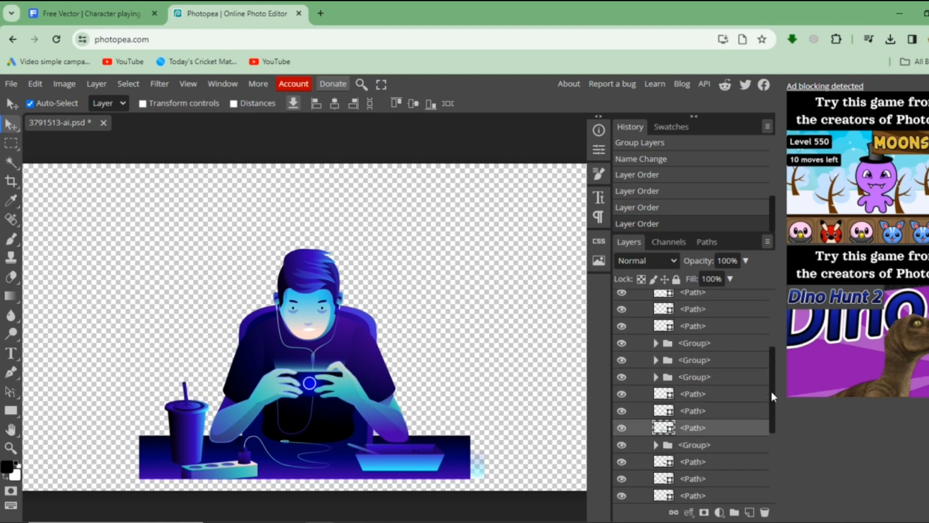
click(622, 428)
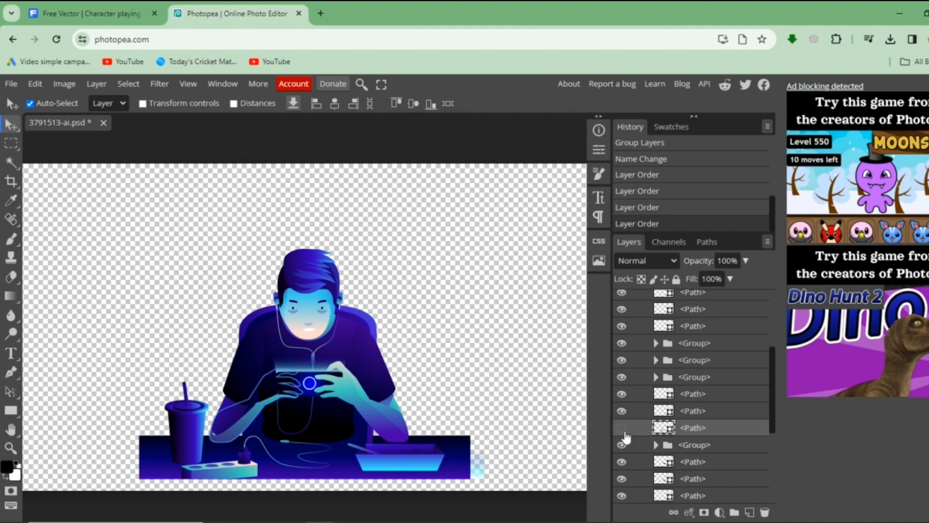
click(253, 420)
click(622, 299)
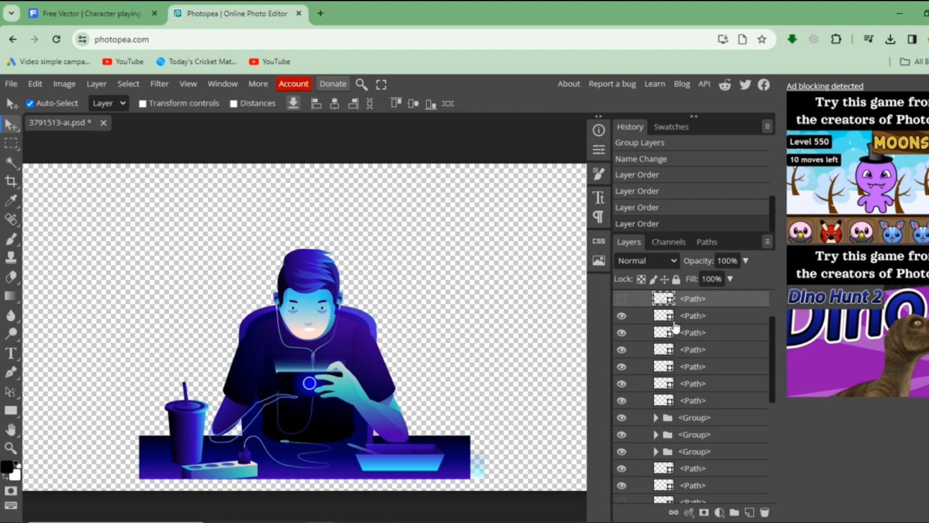
drag(773, 364, 771, 416)
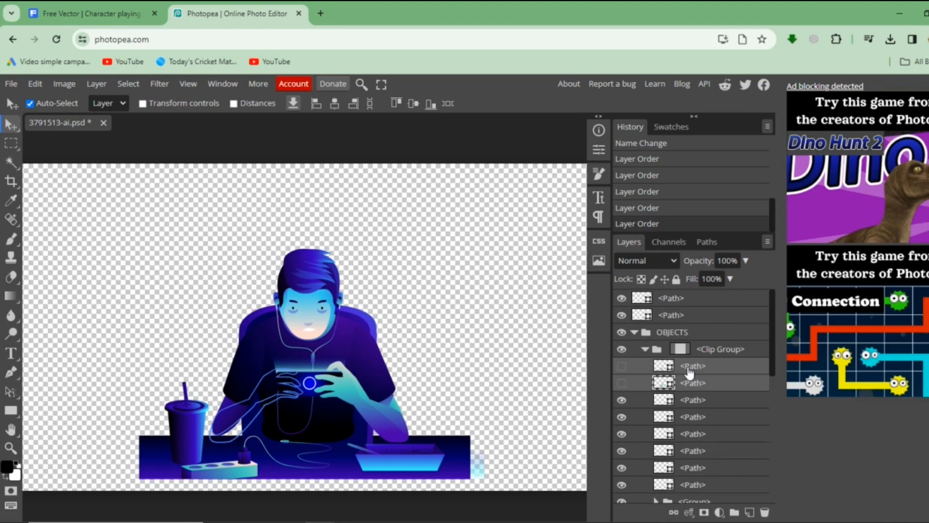
drag(690, 372, 691, 334)
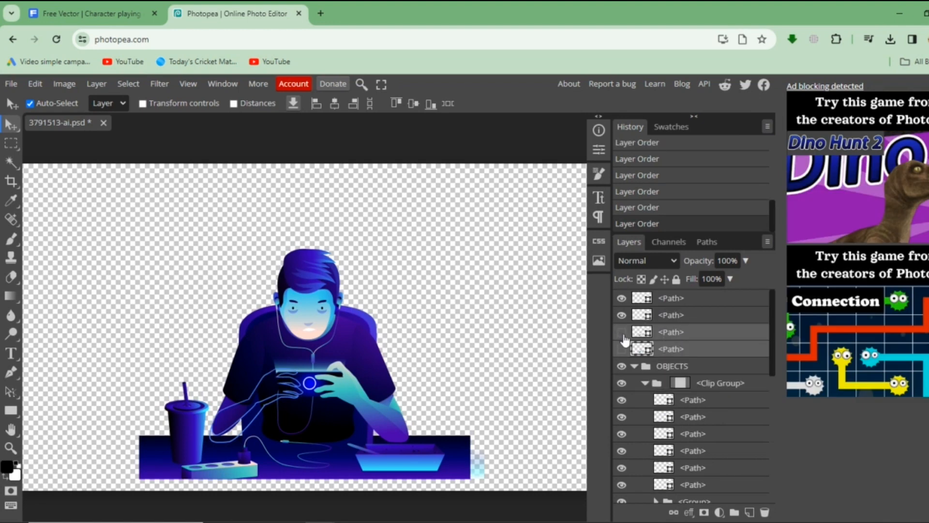
click(622, 332)
click(621, 349)
click(635, 367)
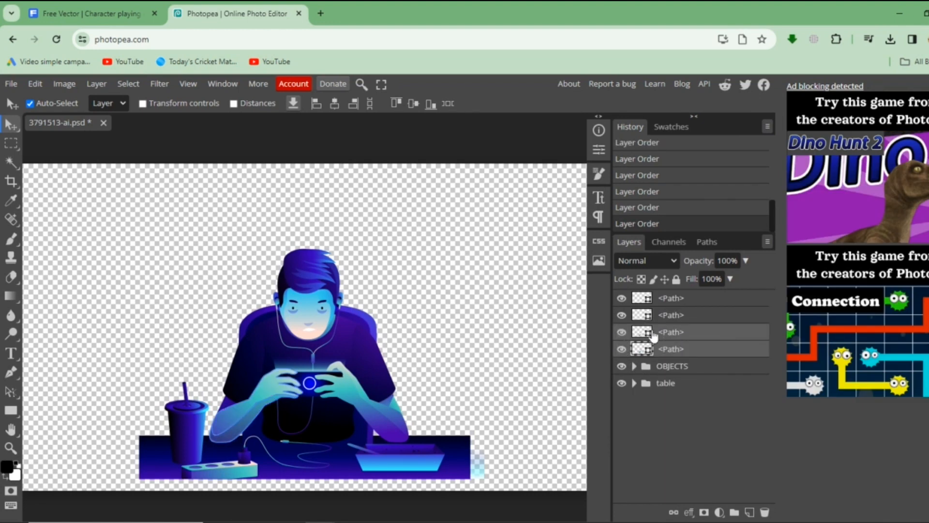
Step: Group the four arm and hand paths above OBJECTS into a folder named "hands"
ctrl+click(664, 316)
ctrl+click(665, 305)
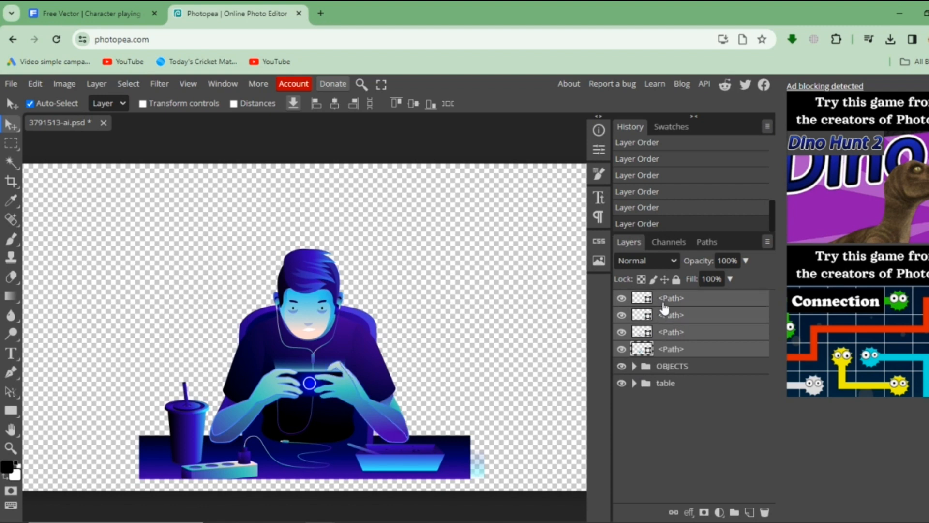
click(735, 511)
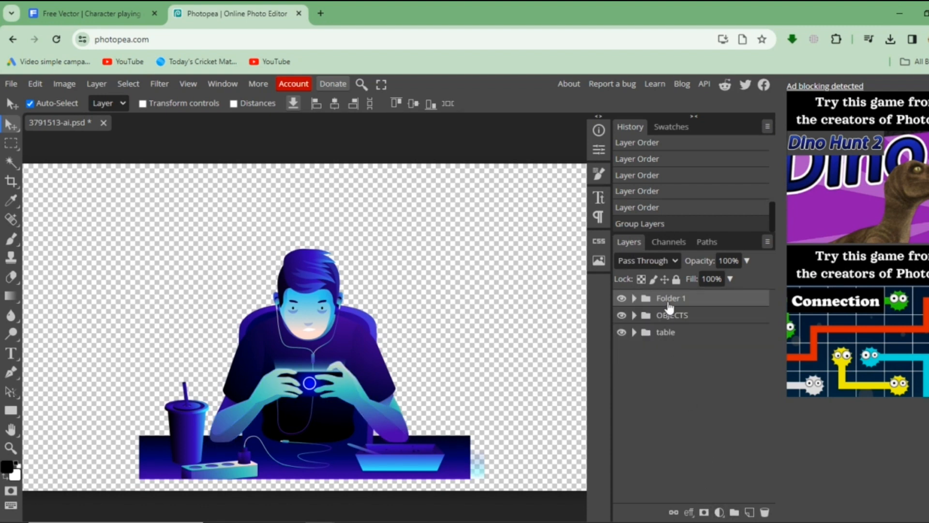
double_click(670, 300)
key(BackSpace)
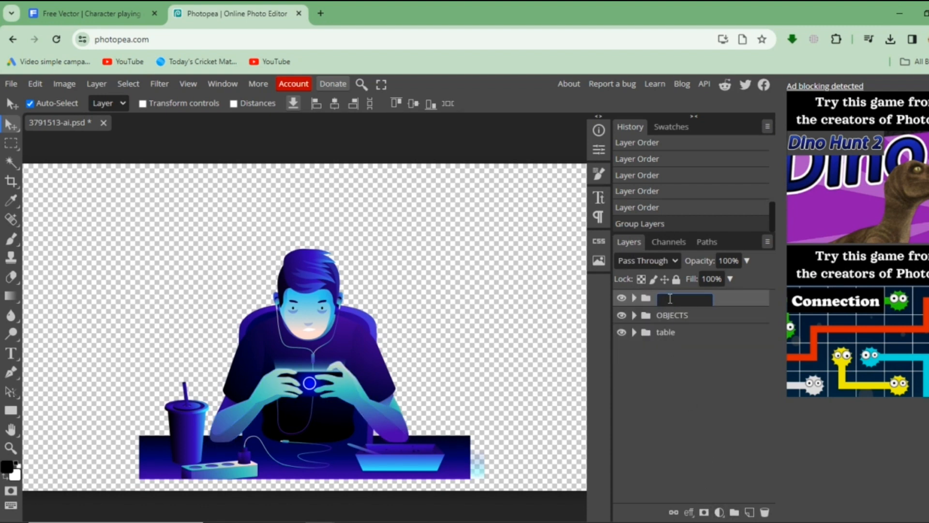
key(Return)
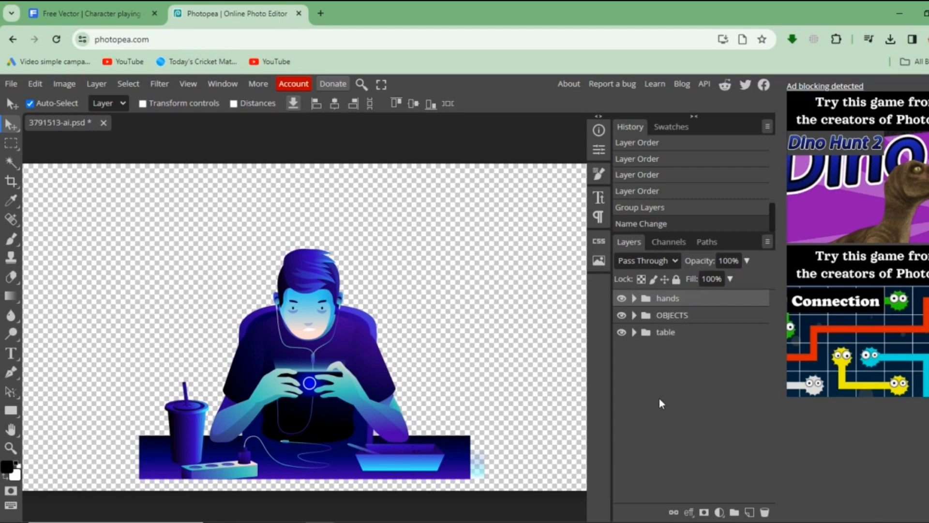
Step: Save the layered illustration as the PSD file "3791513-ai" in the "raw data" folder
click(7, 84)
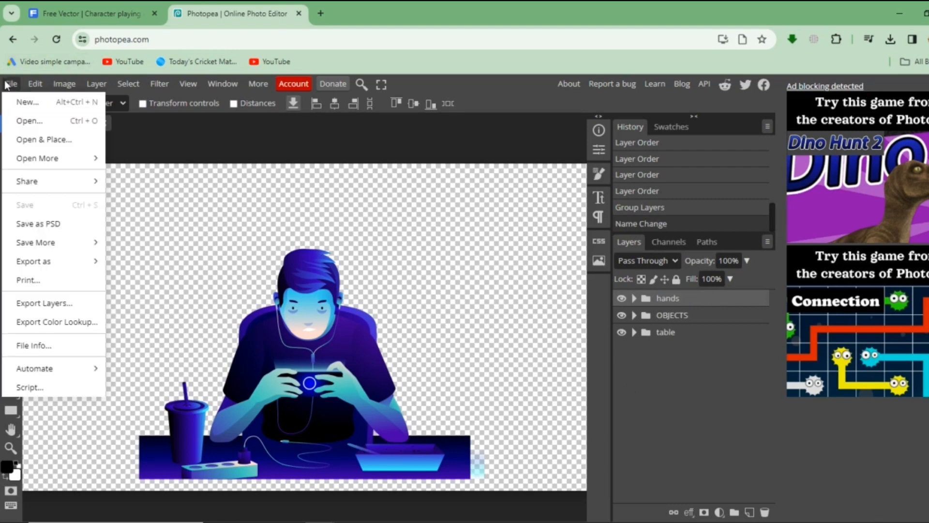
click(50, 222)
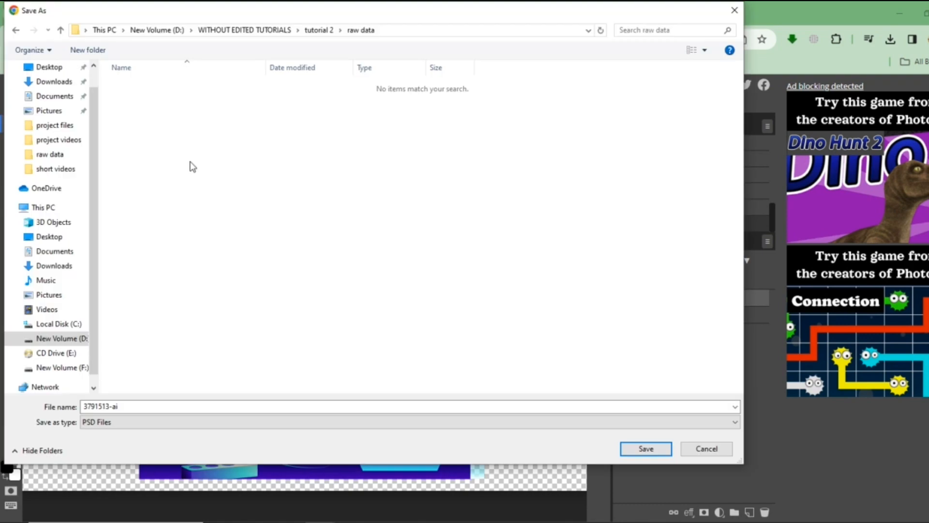
click(645, 447)
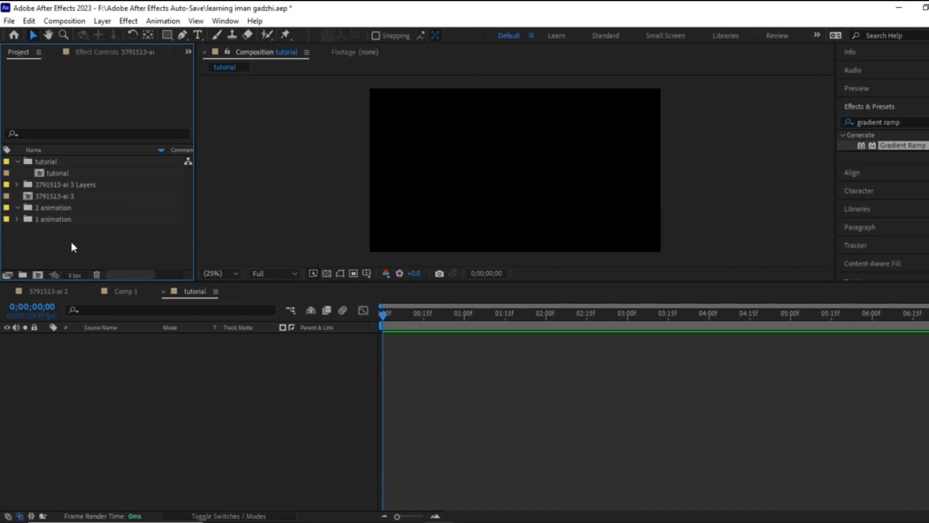
Step: In After Effects, import 3791513-ai.psd as Composition - Retain Layer Sizes with editable layer styles, and move the new composition into the tutorial folder
double_click(72, 247)
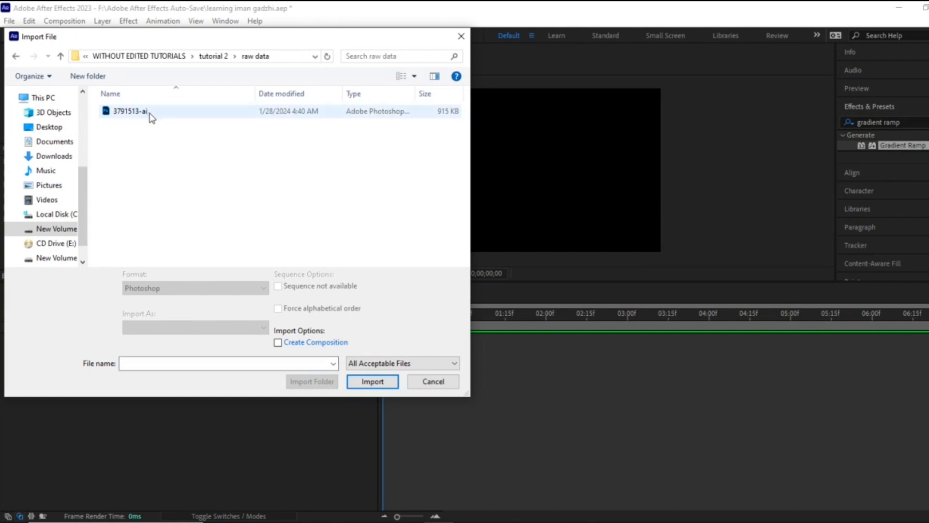
double_click(148, 112)
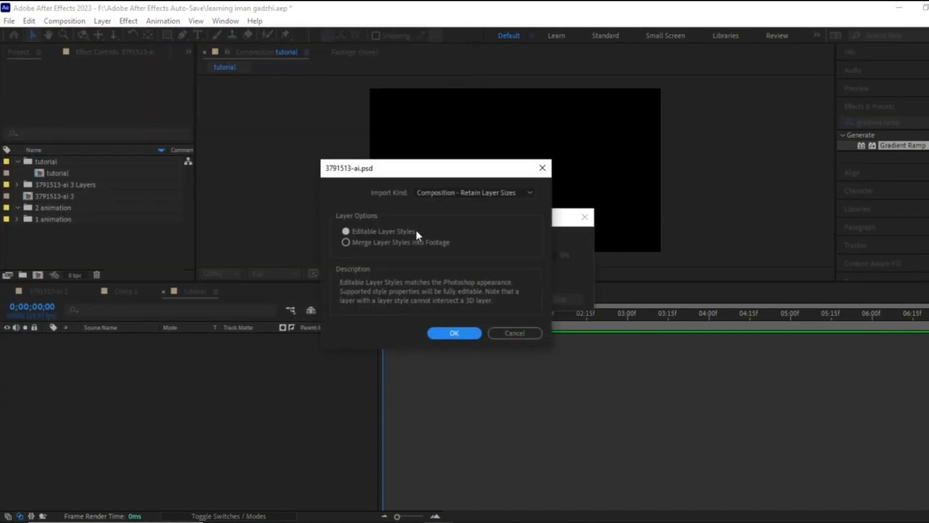
click(483, 194)
click(478, 231)
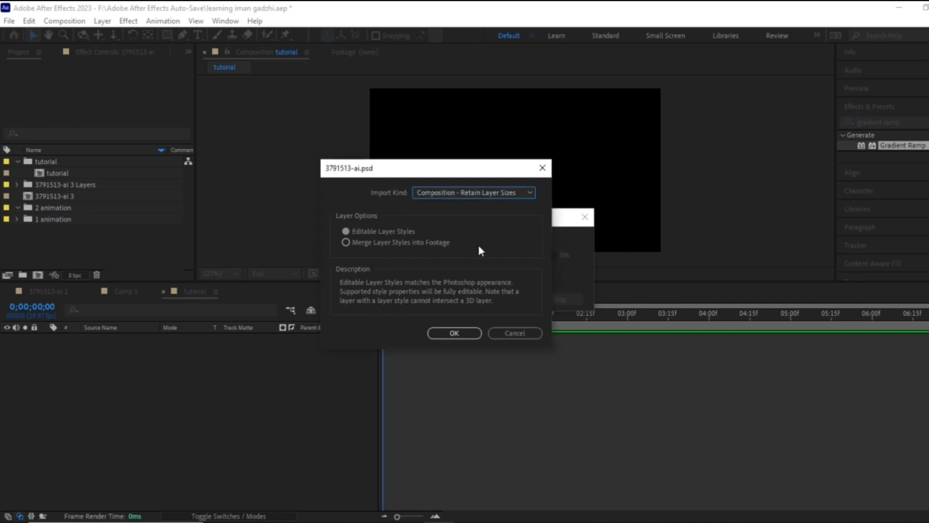
click(464, 333)
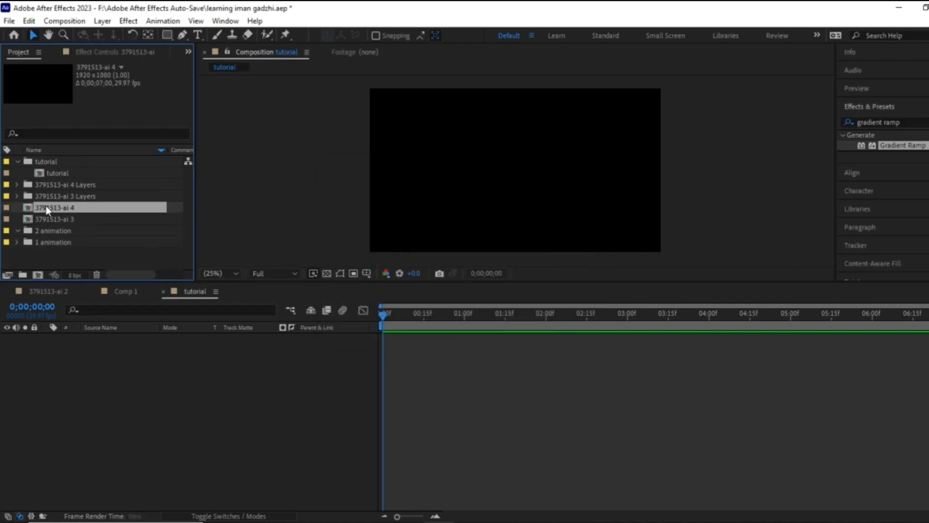
drag(48, 207, 51, 164)
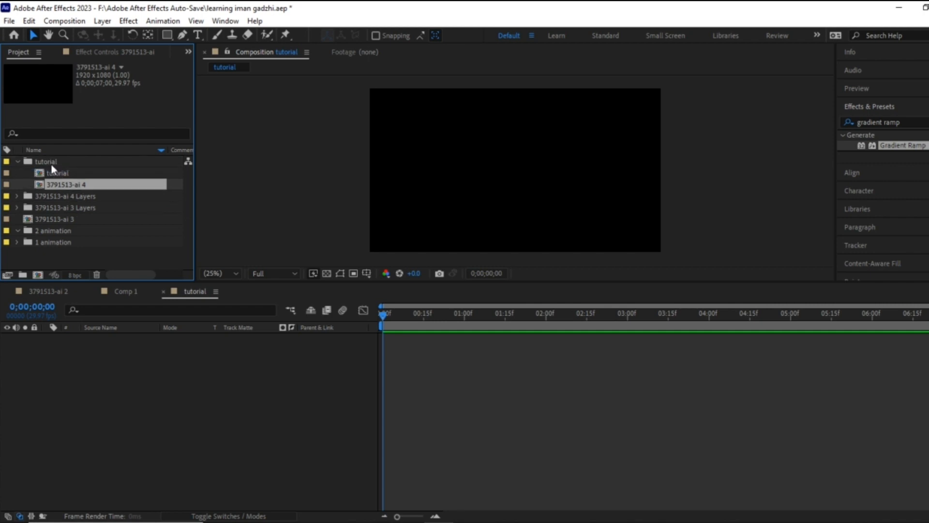
Step: Create a solid in the tutorial composition and apply the Gradient Ramp effect to it
right_click(190, 386)
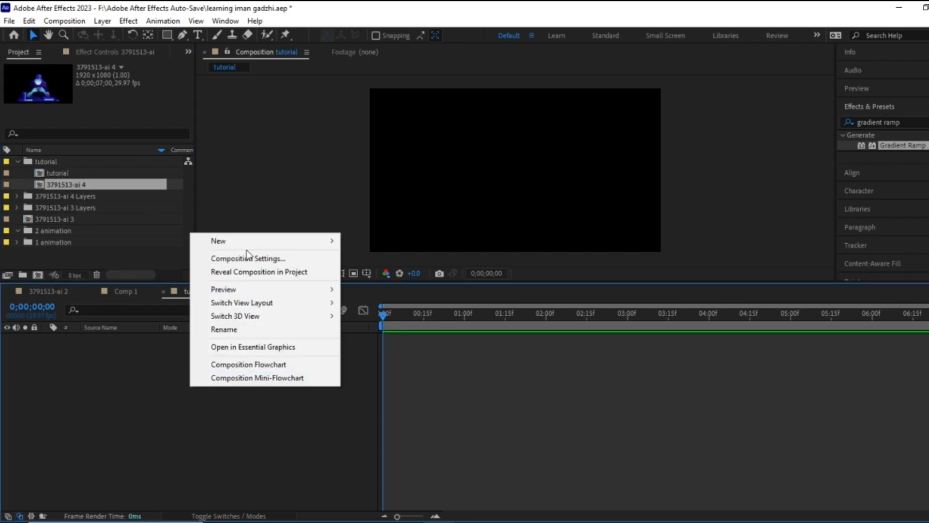
mouse_move(246, 241)
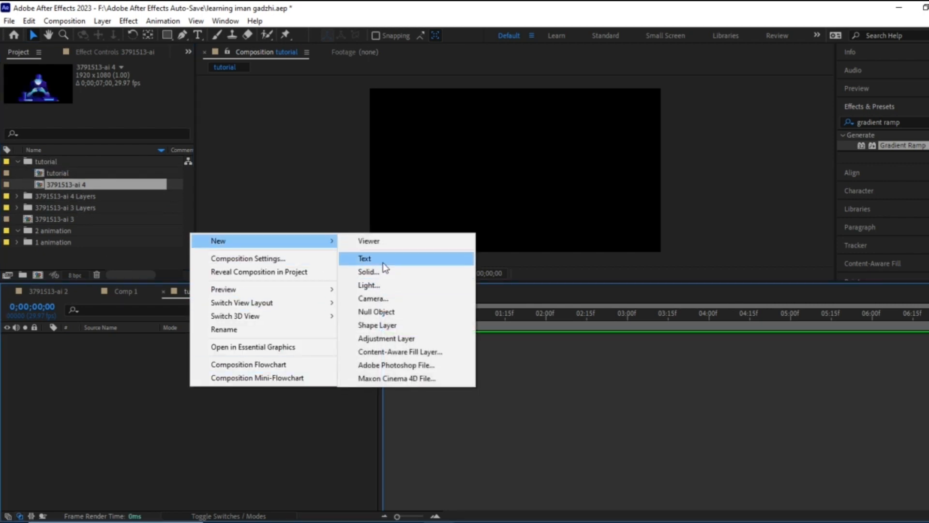
click(384, 273)
click(471, 370)
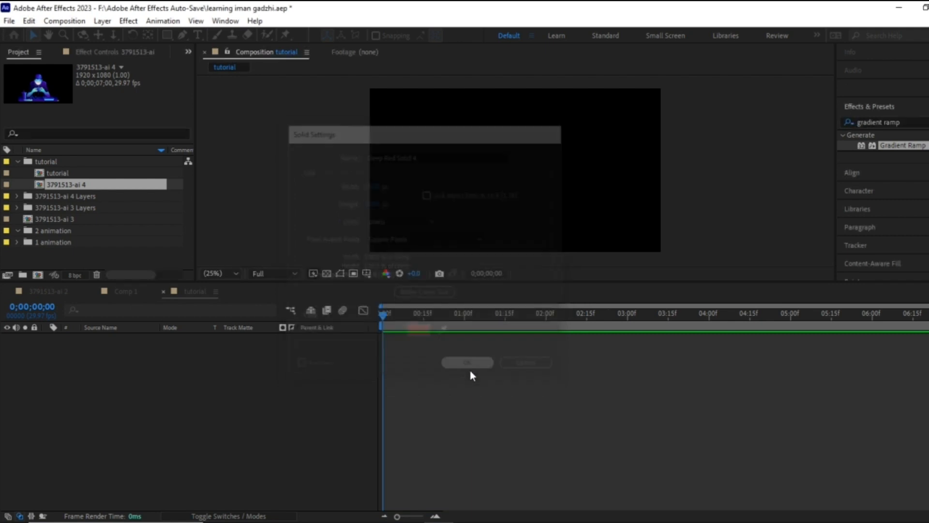
drag(902, 150, 128, 341)
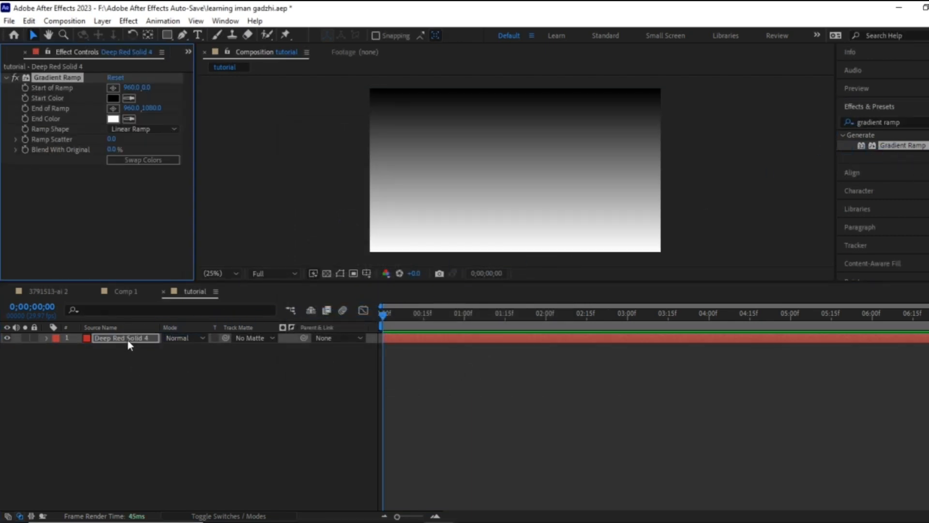
Step: Set the Gradient Ramp's end color to red FF0000, keeping black as the start color
click(112, 118)
click(334, 253)
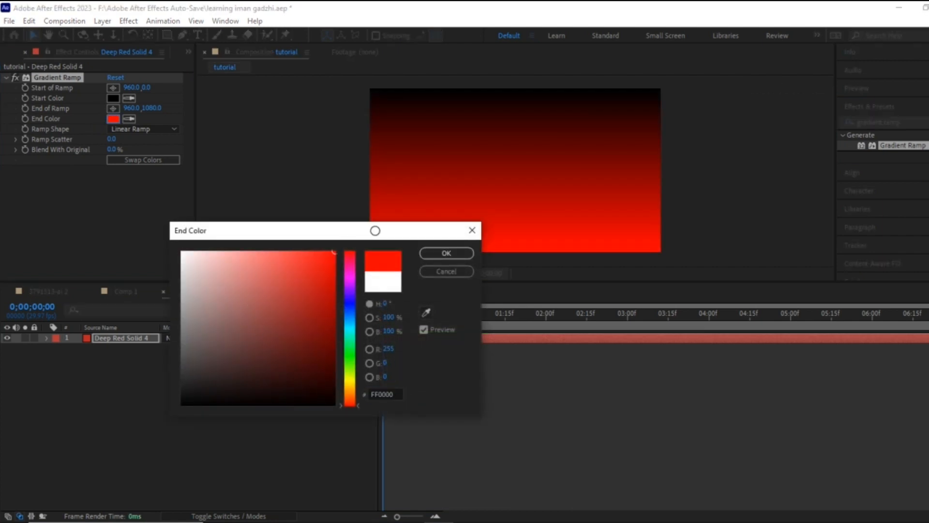
click(446, 254)
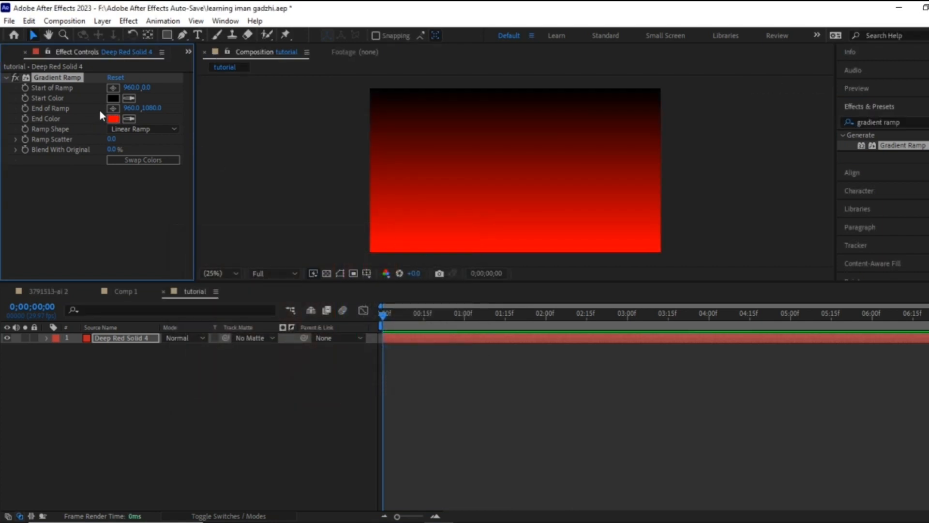
drag(145, 88, 162, 88)
Step: Add the 3791513-ai 4 composition to the tutorial timeline above the gradient solid
click(187, 55)
click(209, 68)
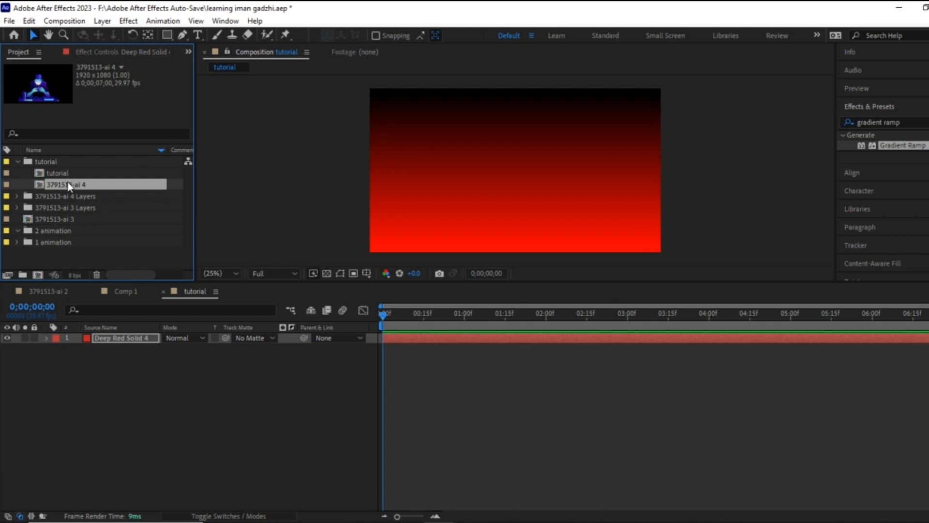
drag(71, 193, 103, 334)
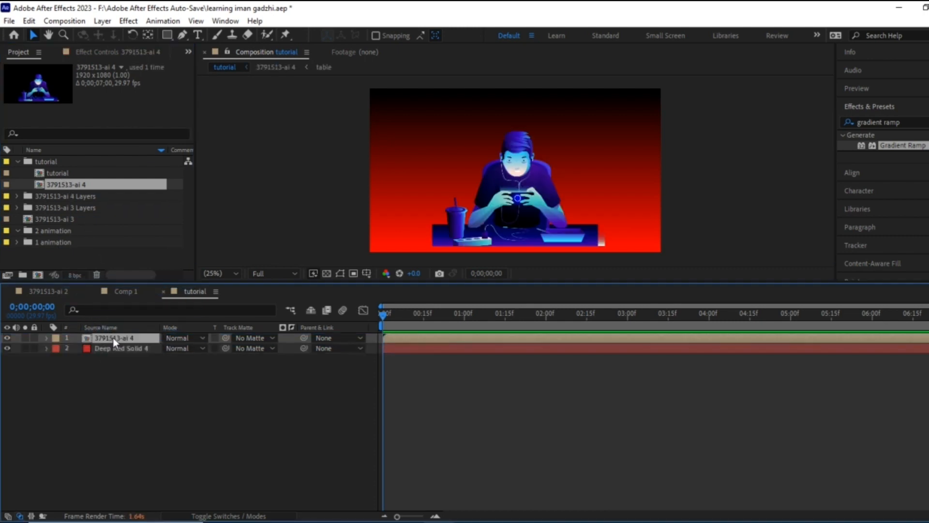
Step: Inside the 3791513-ai 4 composition, enlarge the table layer to span the frame width and scale the hands and OBJECTS layers to 105.6%
double_click(103, 338)
click(102, 361)
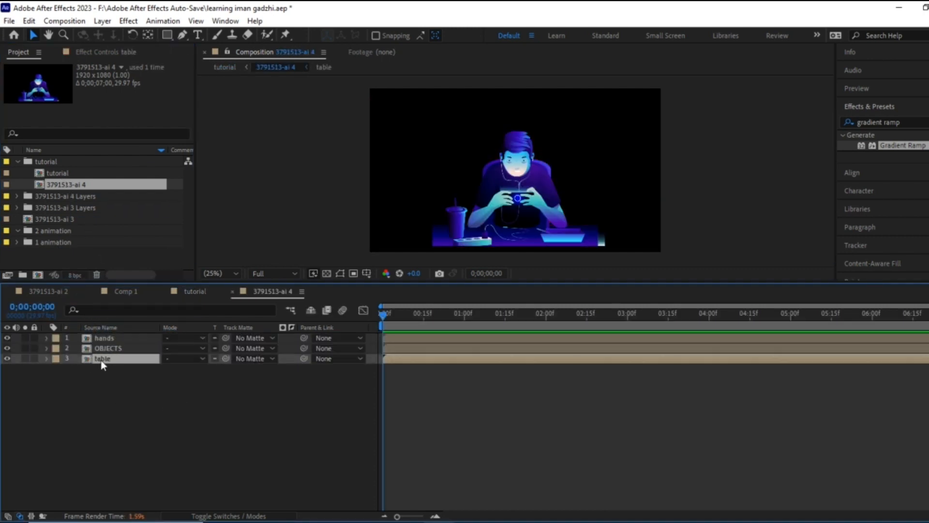
key(s)
drag(182, 369, 217, 363)
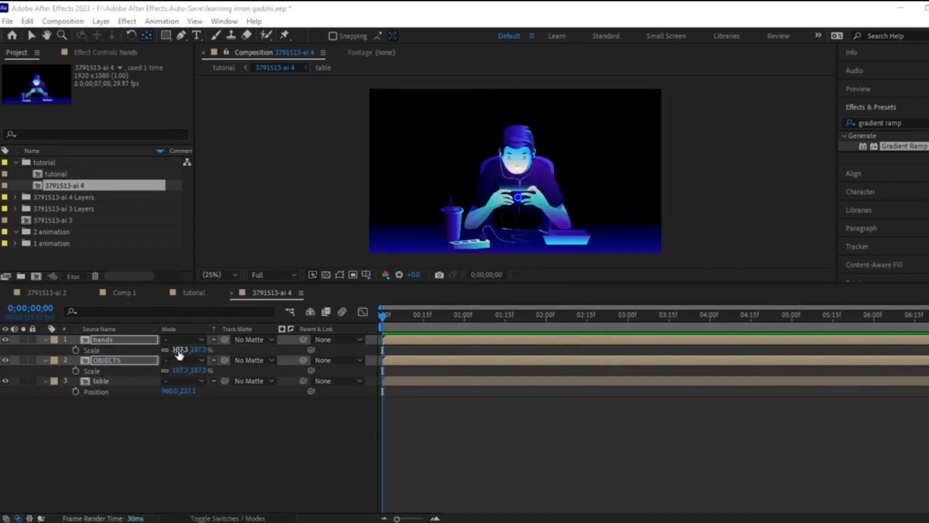
drag(180, 355, 146, 358)
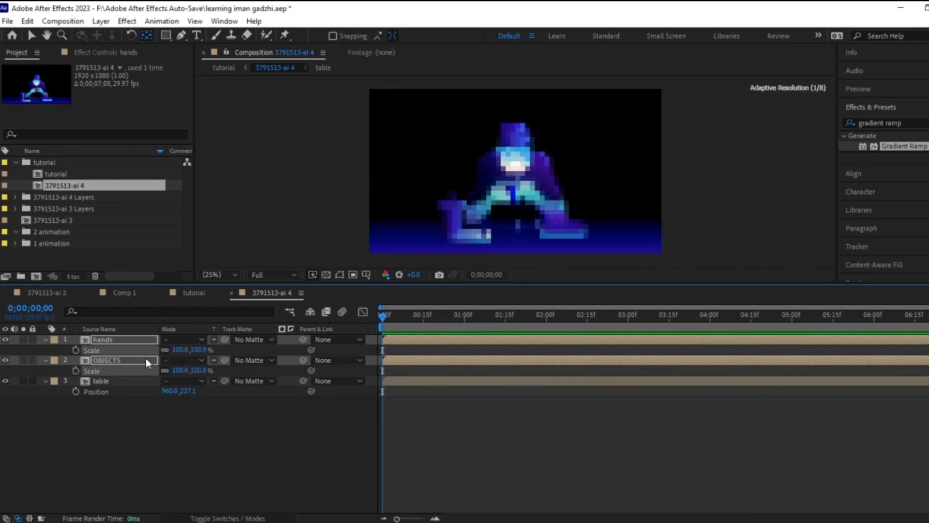
drag(180, 350, 202, 344)
Step: Place puppet position pins on both hands and both elbows of the hands layer
click(113, 339)
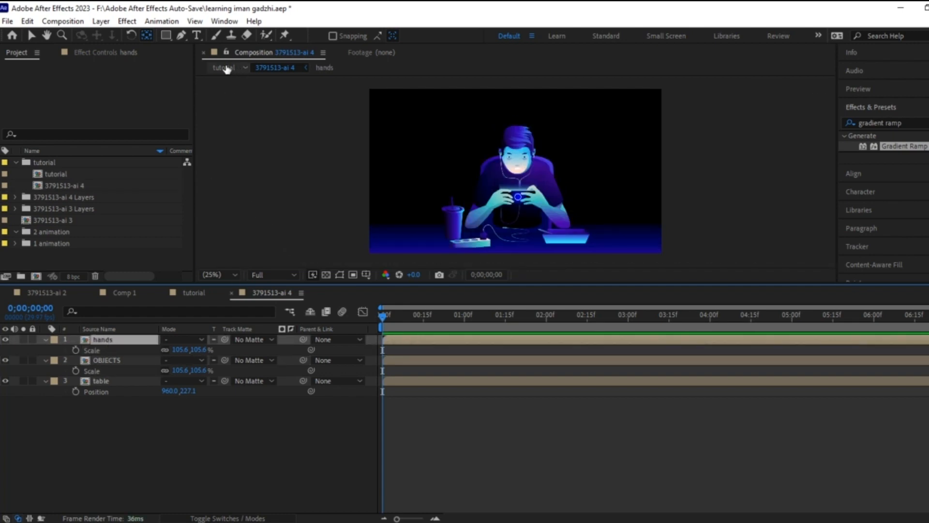
click(284, 36)
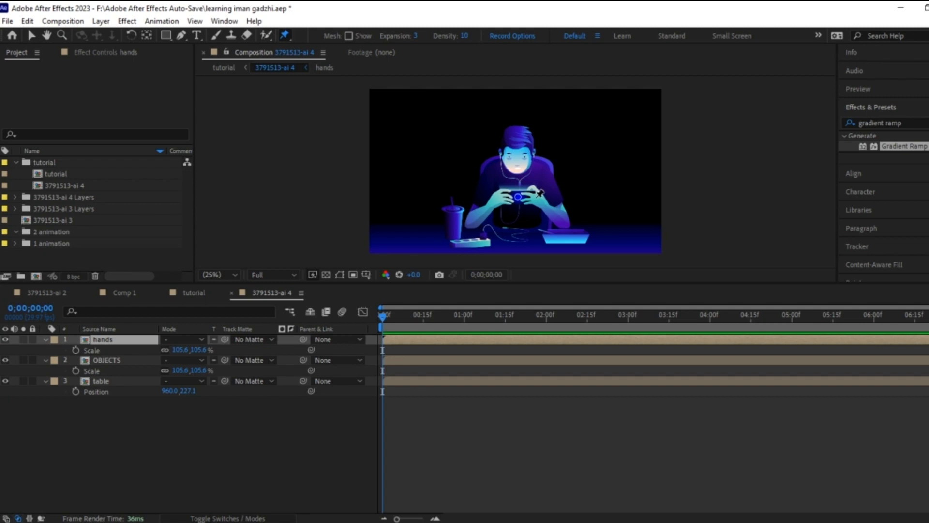
click(536, 197)
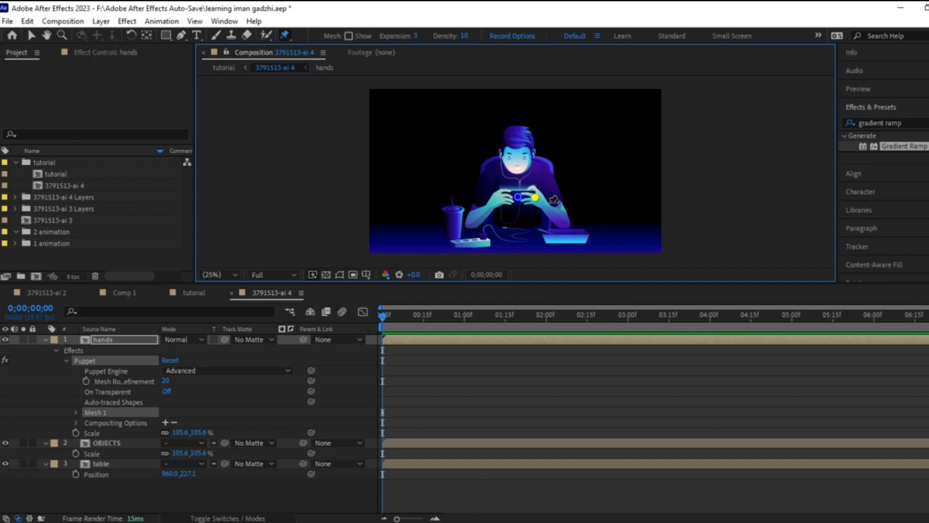
click(567, 223)
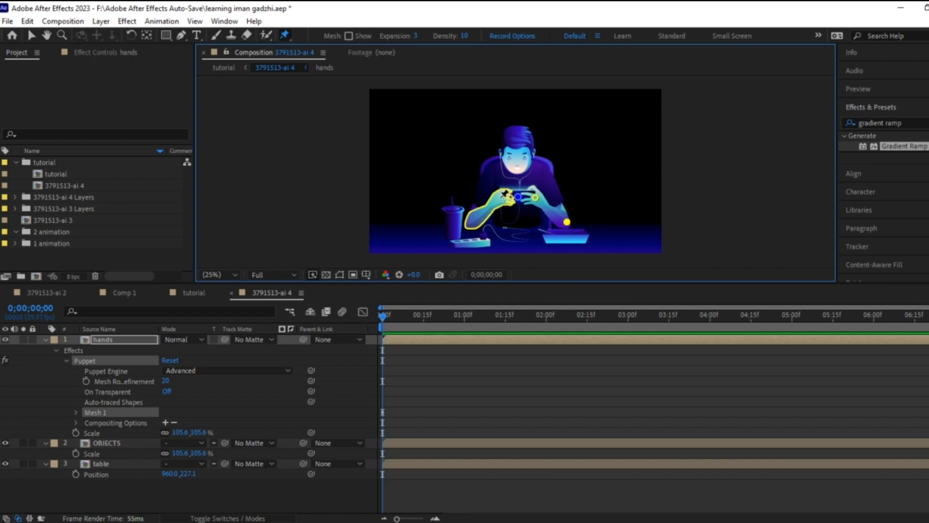
click(500, 197)
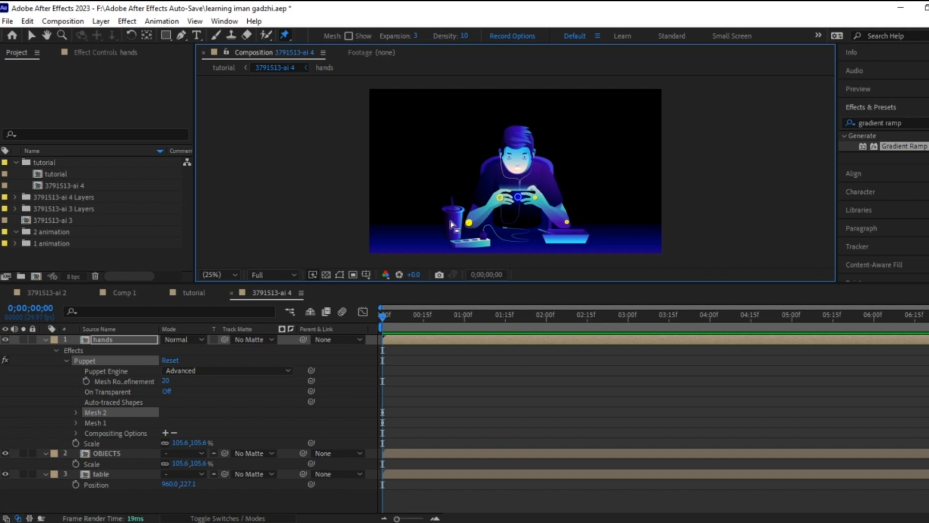
Step: Keyframe the puppet's mesh rotation refinement at 0;00;00;00 and, at 0;00;01;28, move both hand pins slightly inward
click(85, 381)
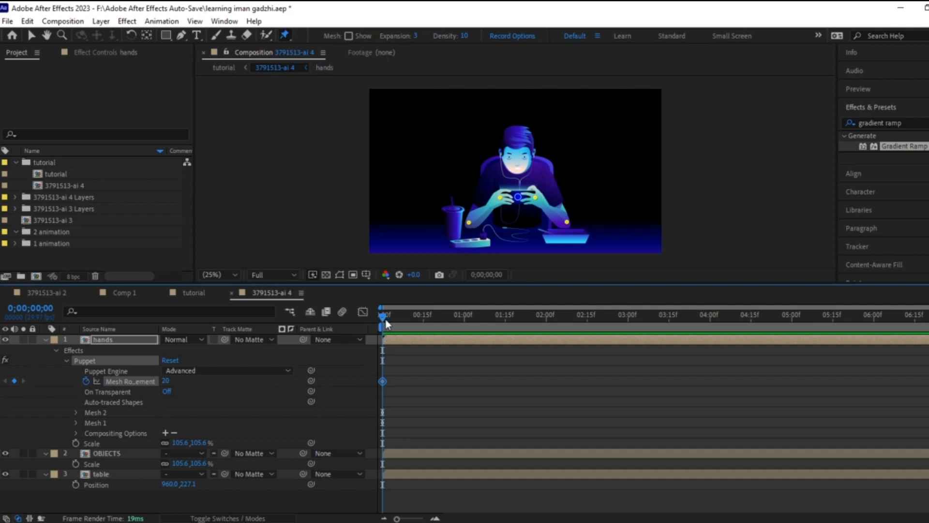
drag(385, 318, 495, 318)
drag(510, 362, 545, 374)
drag(533, 203, 504, 204)
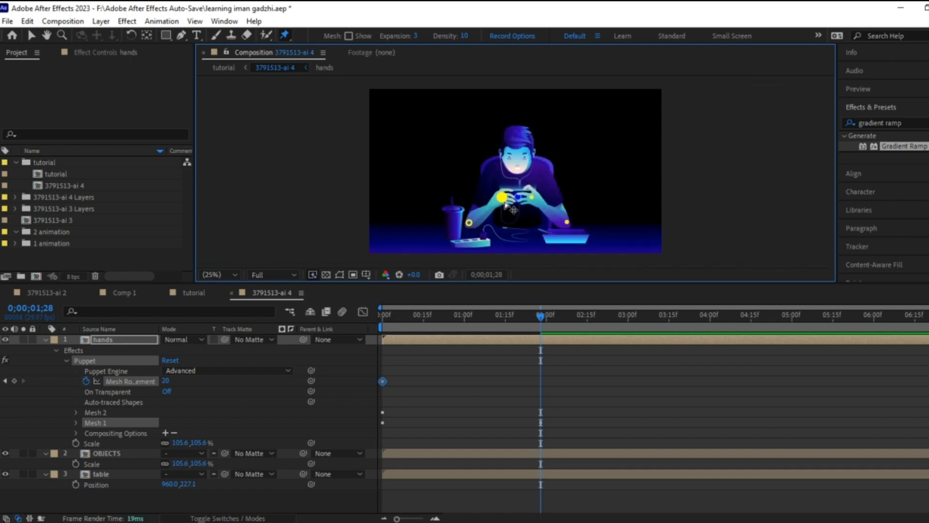
click(532, 198)
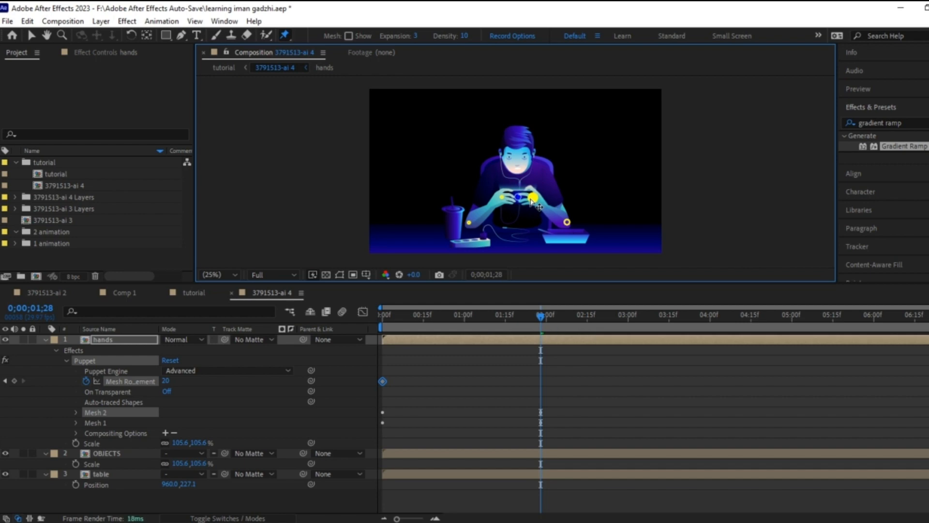
Step: Reveal the hands layer's keyframes, move both hand pins back outward at 0;00;03;26, and preview the animation from the start
key(u)
key(space)
drag(534, 198, 509, 202)
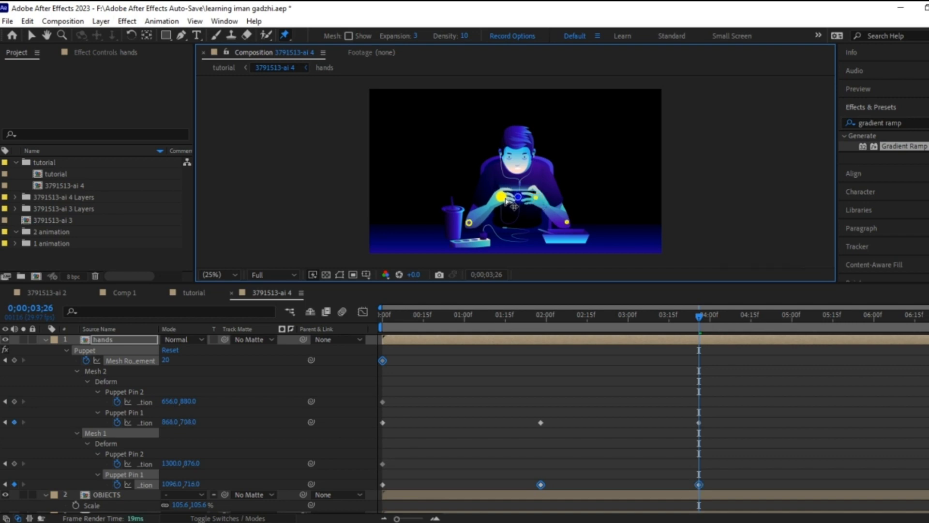
drag(538, 200, 538, 200)
key(Home)
key(space)
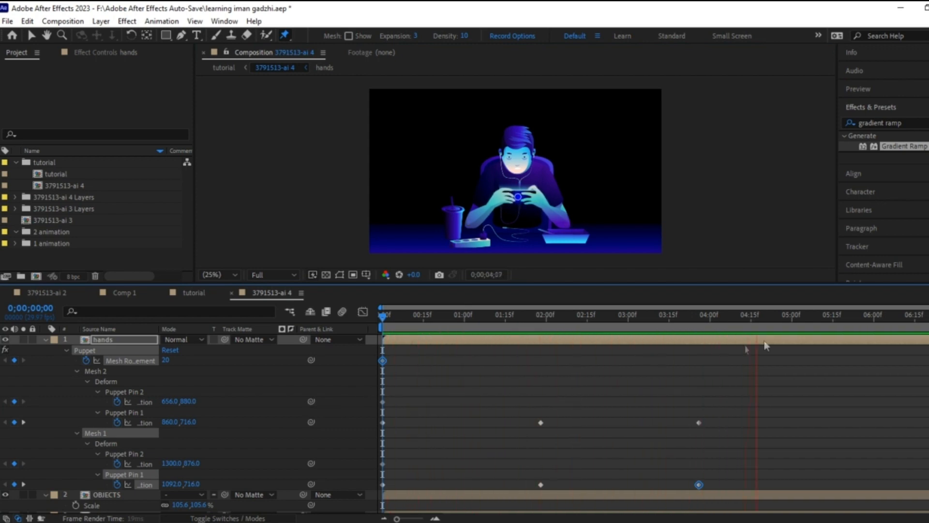
Step: At 0;00;05;23, move the hand pins inward to about 876, 712 for Mesh 2 and 1076, 724 for Mesh 1
drag(880, 321, 855, 321)
click(533, 201)
drag(532, 202, 529, 205)
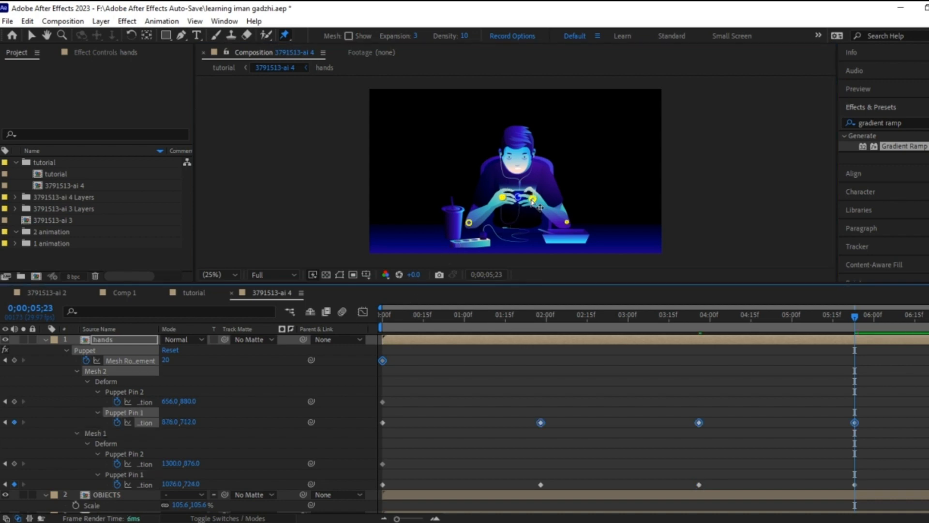
click(532, 201)
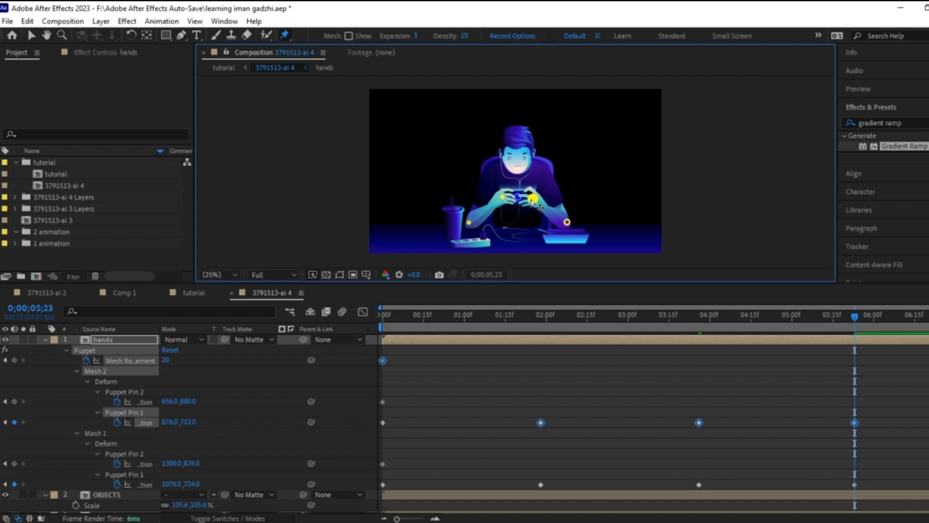
Step: At 0;00;05;23, nudge the Mesh 1 hand pin up to 1076, 718 and reveal the hands layer's keyframes
drag(533, 202, 533, 201)
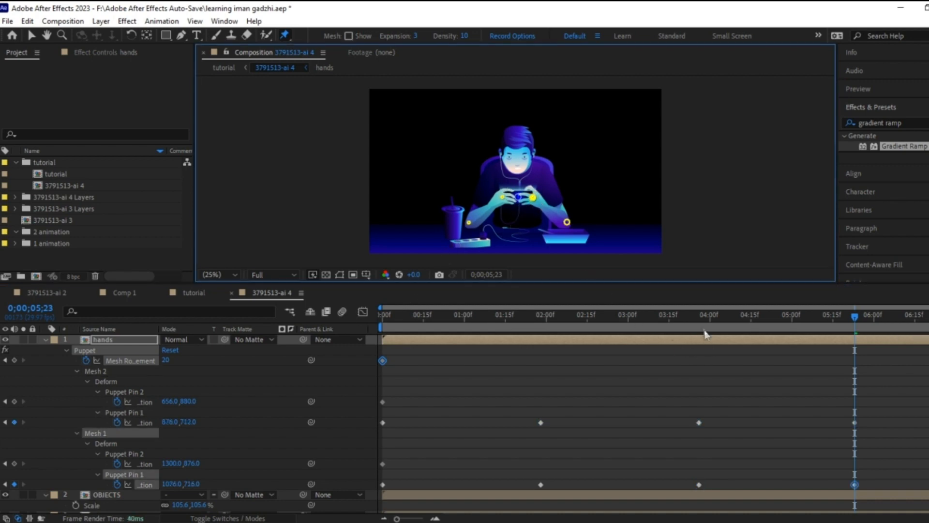
click(110, 342)
key(u)
key(u)
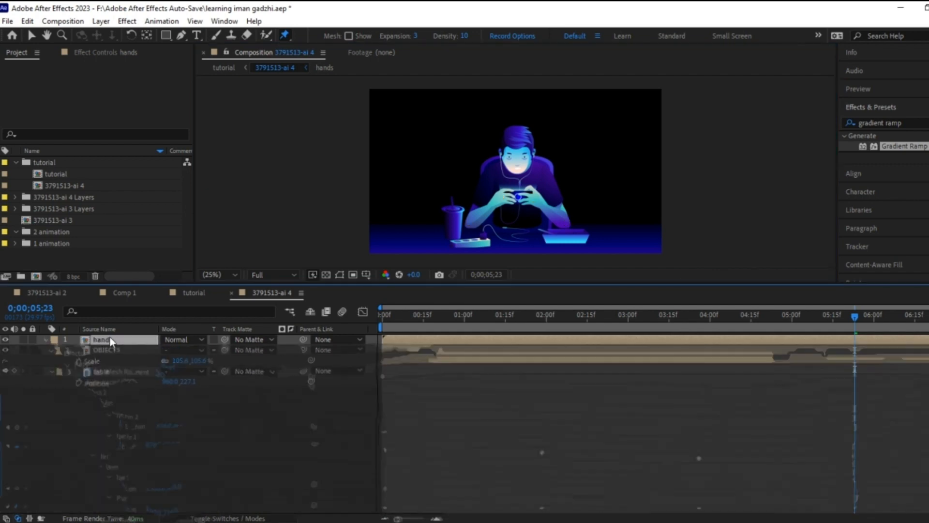
Step: Apply Easy Ease to all of the hands layer's puppet keyframes and preview the animation
mouse_move(928, 348)
mouse_down()
mouse_move(698, 444)
mouse_move(329, 484)
mouse_move(321, 460)
mouse_move(339, 449)
mouse_move(380, 449)
mouse_up()
key(F9)
key(space)
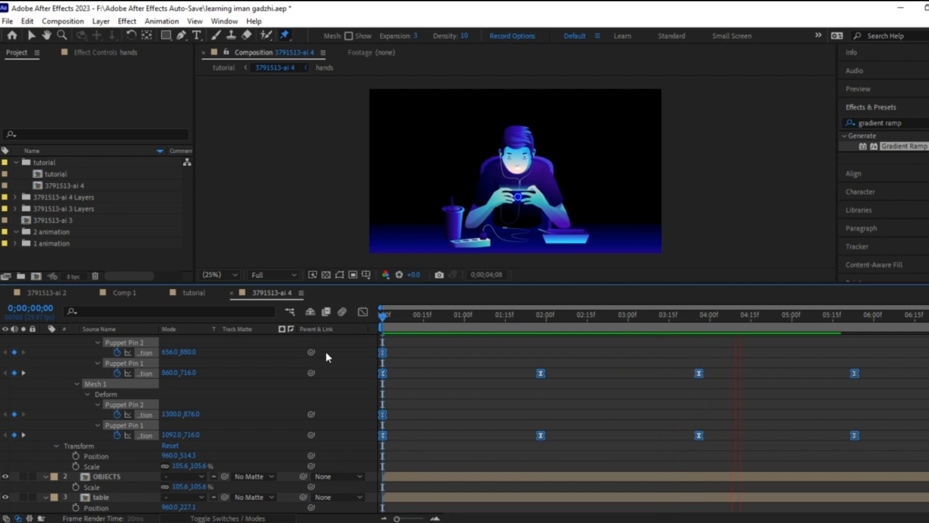
key(space)
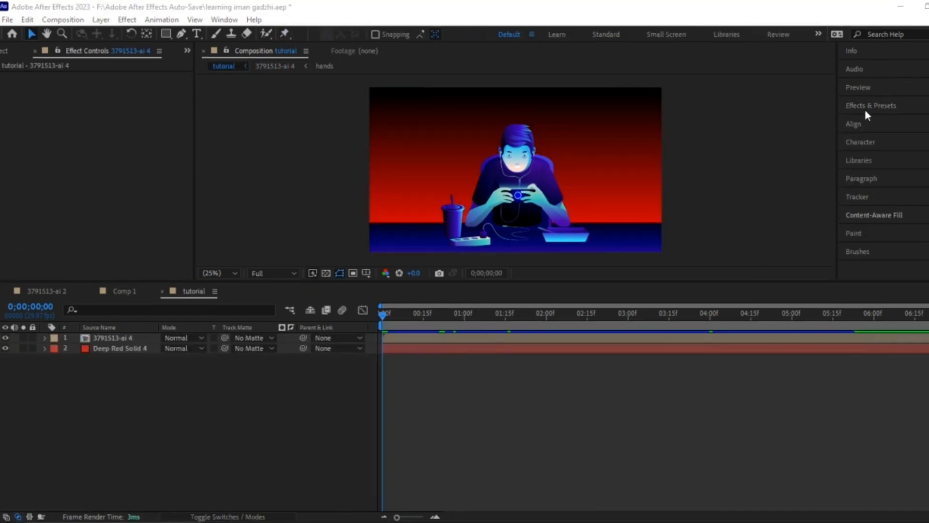
Step: Apply the Tint effect to the 3791513-ai 4 layer, map black to a near-black colour, and set the tint amount to 99.6%
click(862, 106)
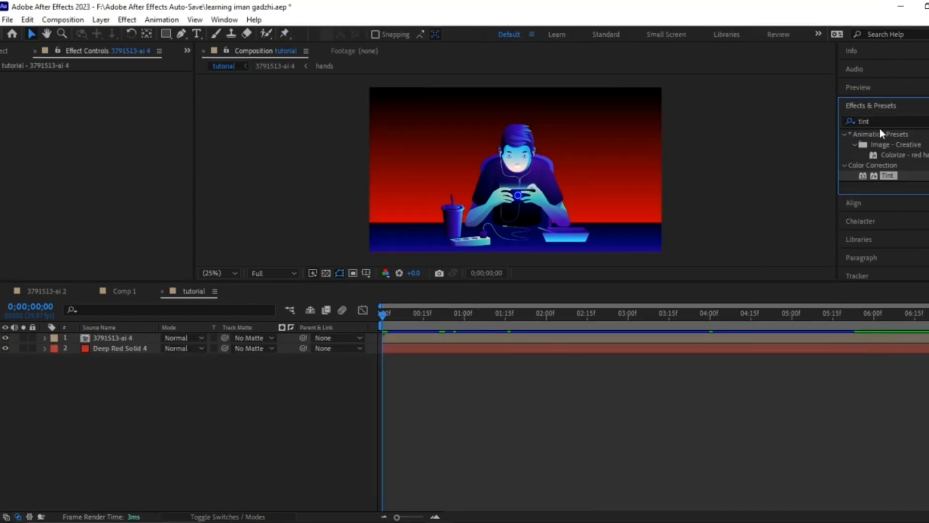
drag(890, 175, 104, 338)
click(112, 86)
click(445, 252)
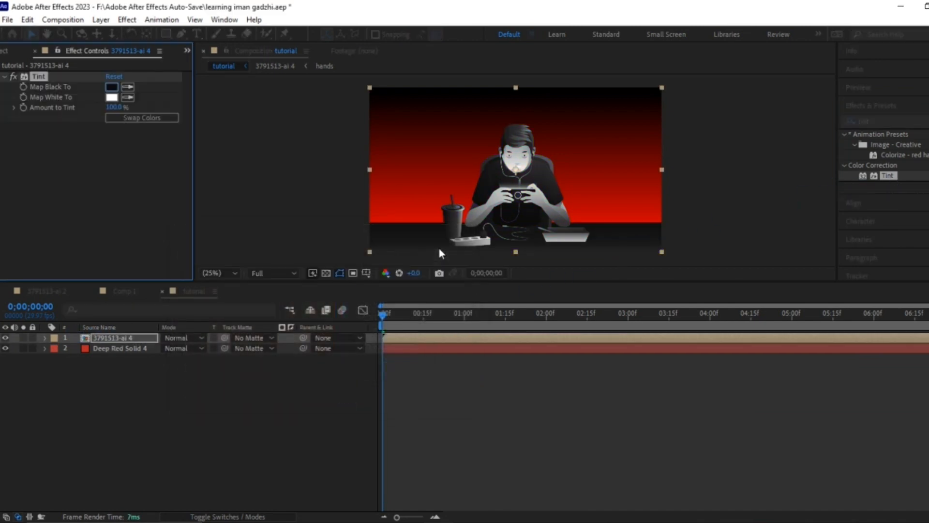
drag(107, 109, 105, 107)
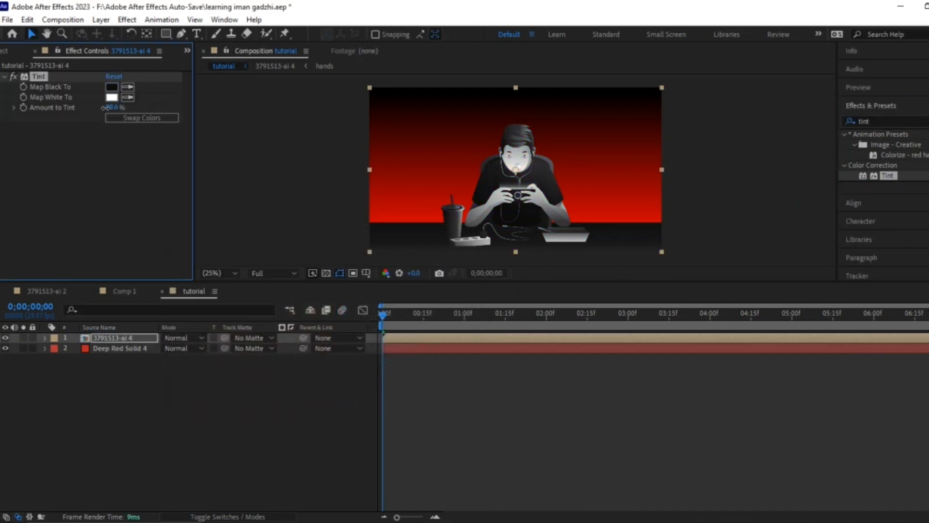
click(125, 239)
click(116, 404)
Step: With the Pen tool, draw a curved open line with a white stroke from the gamer's shoulder up beside his head
click(184, 34)
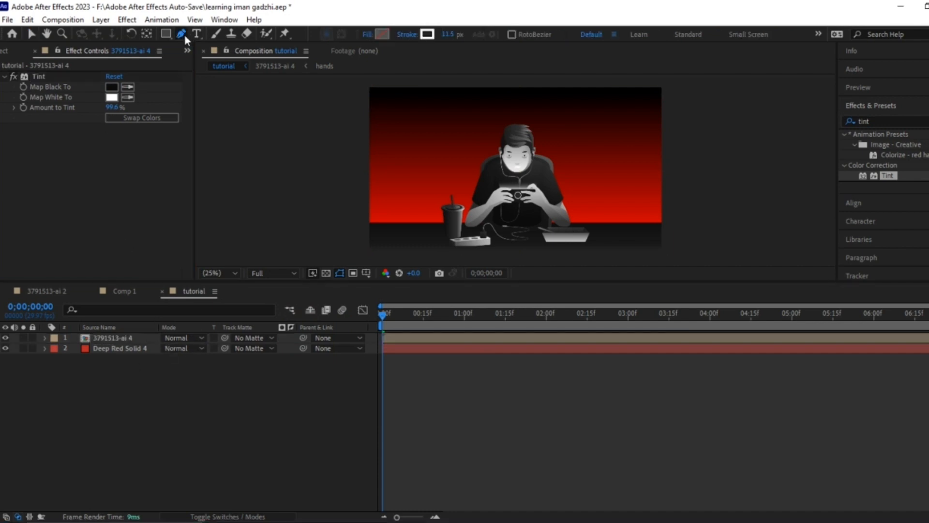
click(487, 163)
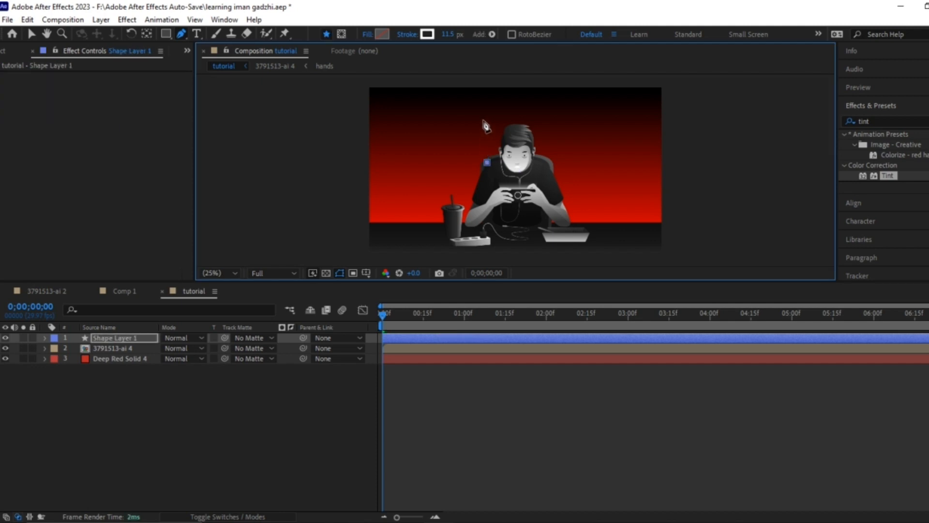
drag(482, 119, 494, 102)
click(214, 408)
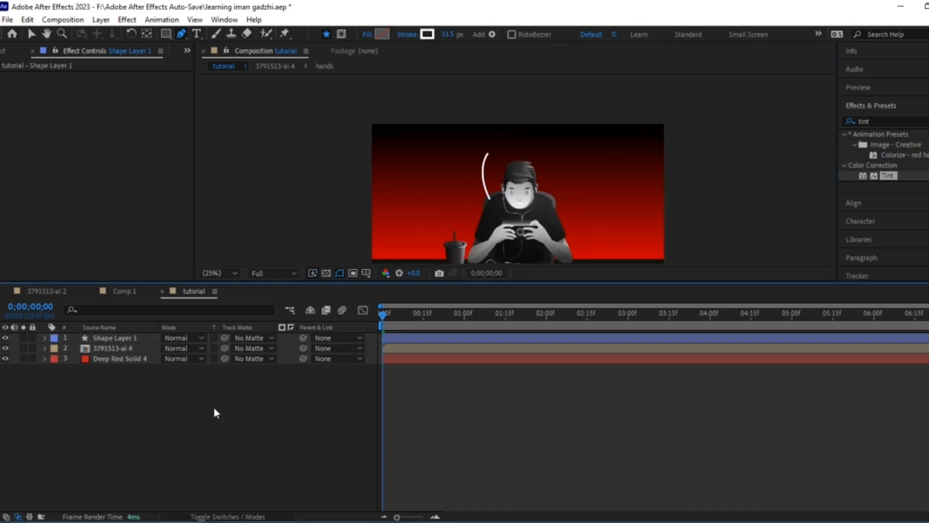
click(218, 273)
click(233, 301)
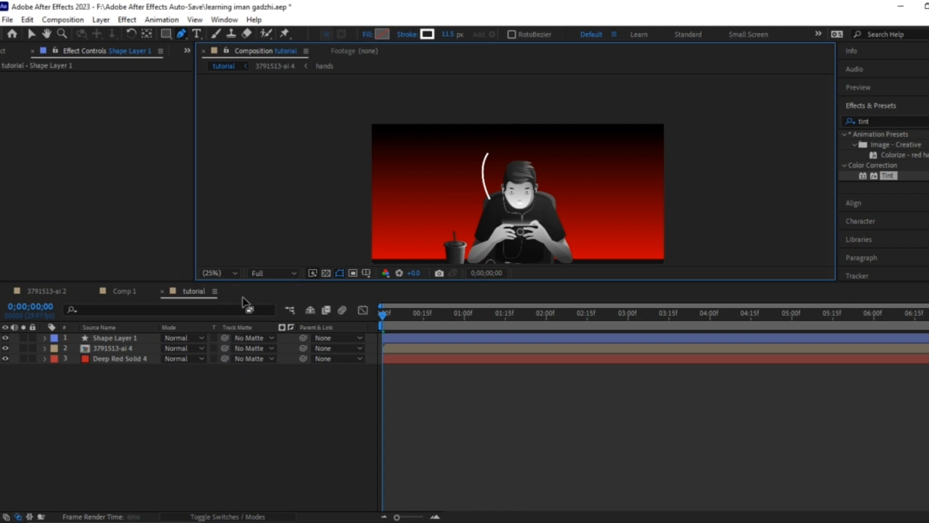
click(29, 36)
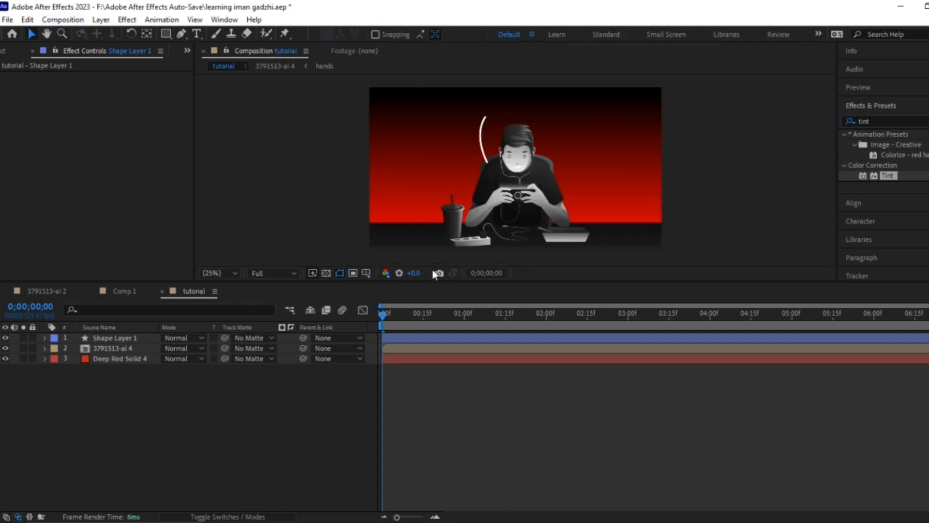
Step: Move Shape Layer 1 below the 3791513-ai 4 layer and add dashes to its stroke
drag(100, 339, 98, 351)
click(118, 434)
click(112, 348)
click(45, 348)
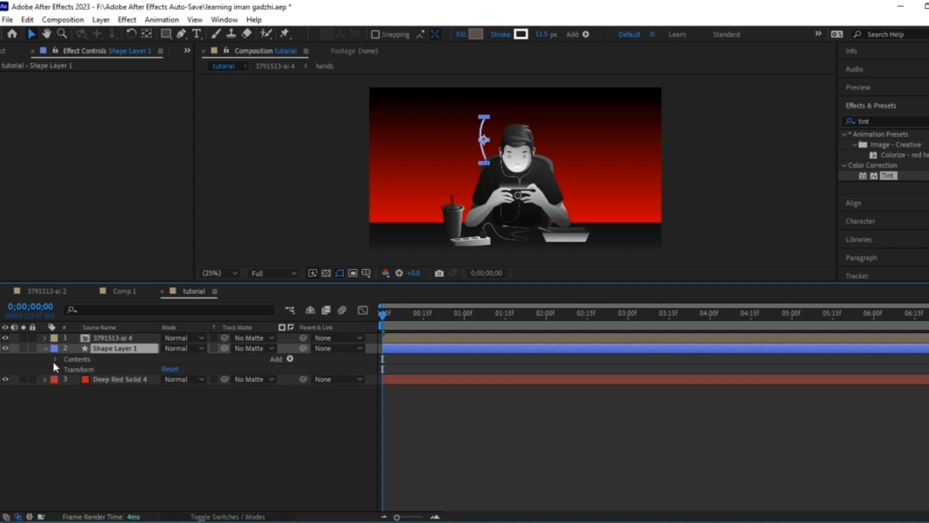
click(55, 358)
click(67, 370)
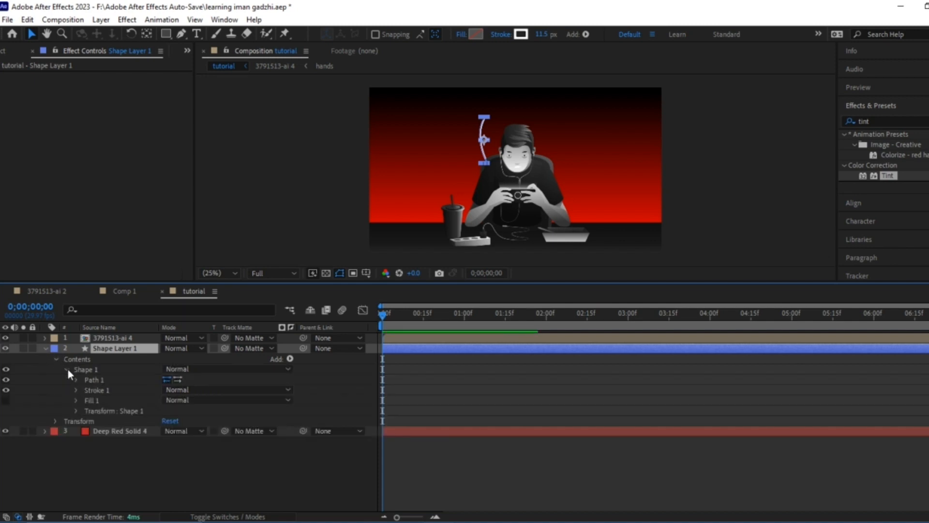
click(76, 380)
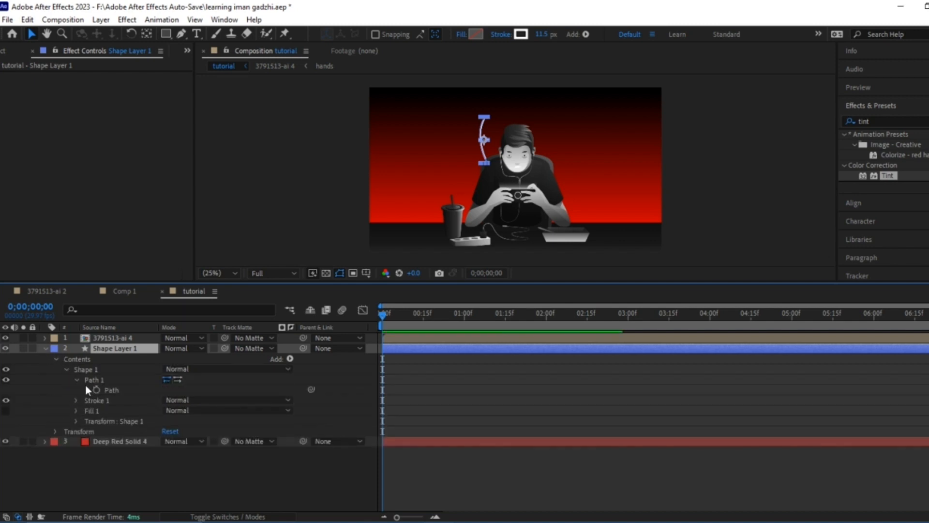
click(75, 378)
click(77, 390)
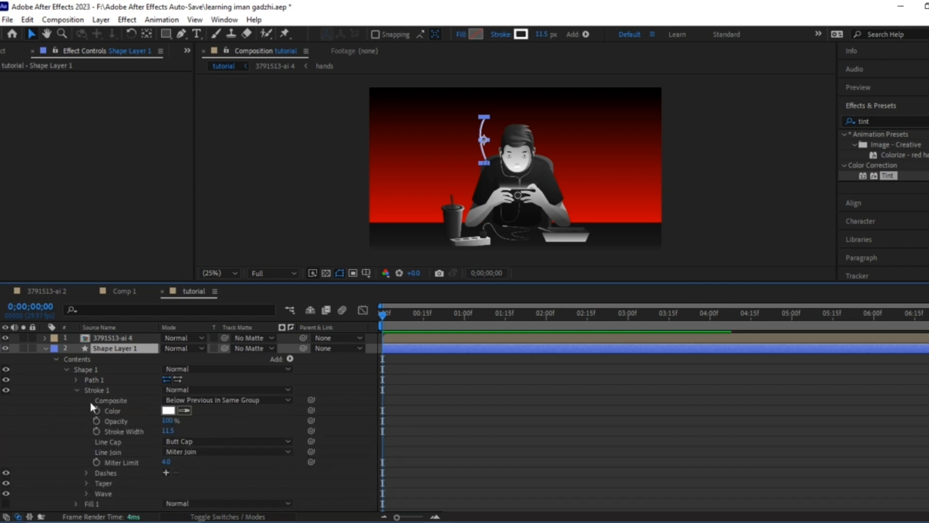
scroll(166, 445, down, 2)
click(167, 444)
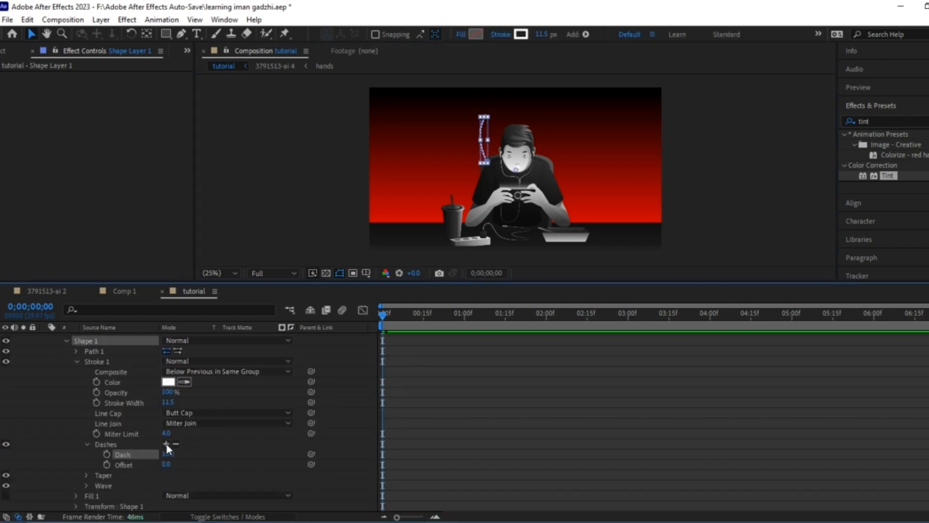
click(193, 412)
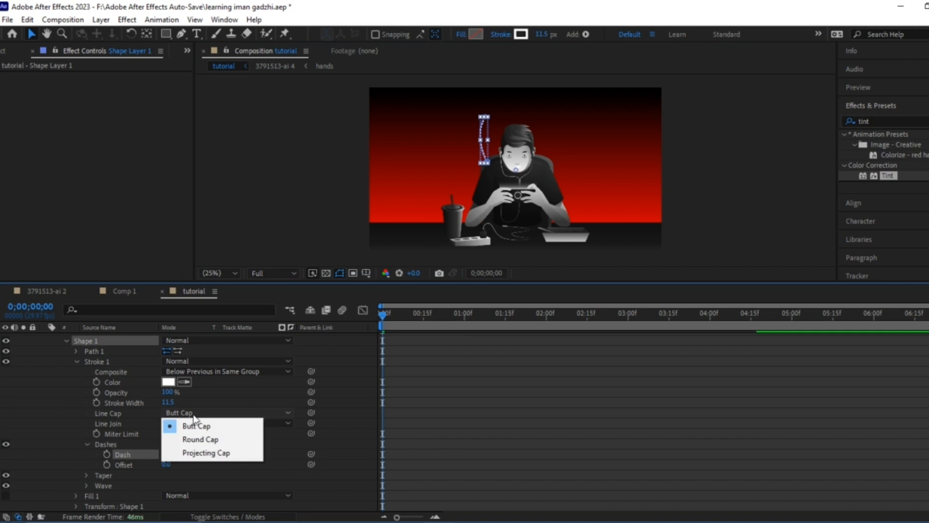
click(205, 428)
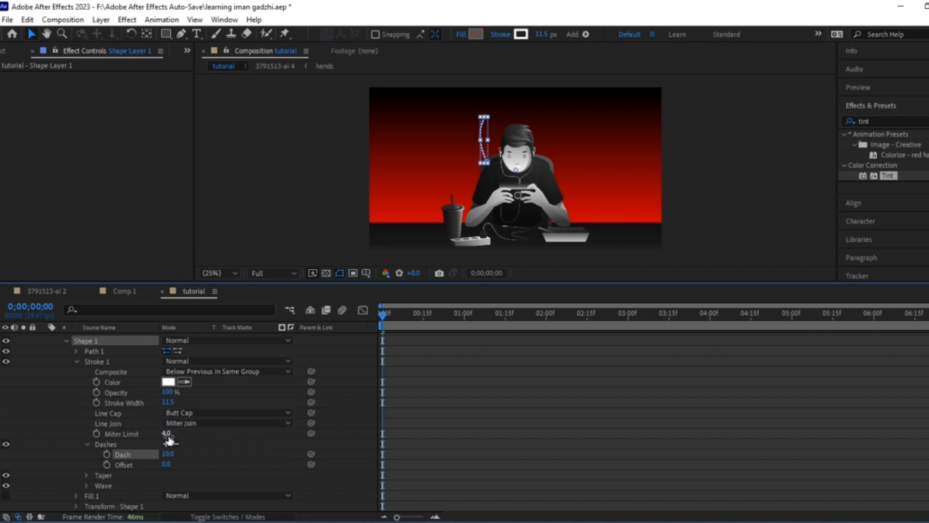
click(215, 437)
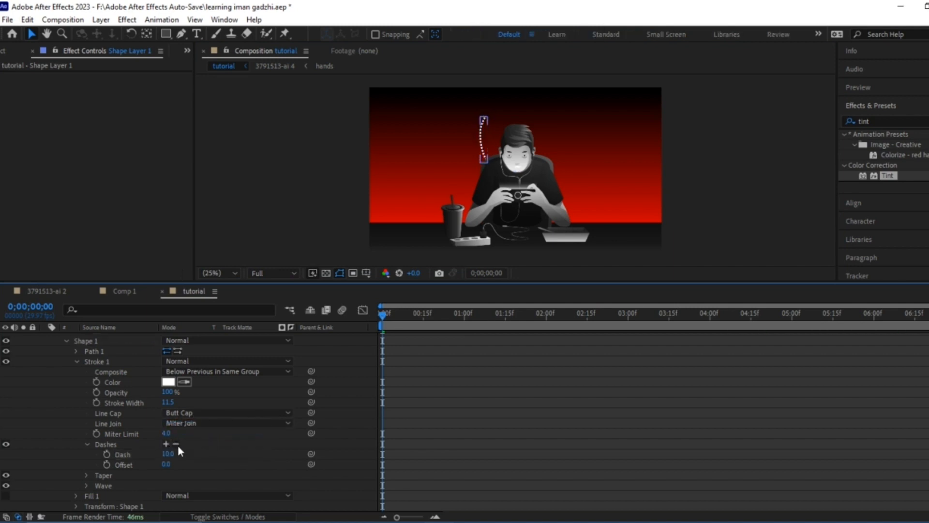
Step: Try different dash lengths on the curved line's stroke, ending at 21.7
drag(170, 458, 202, 447)
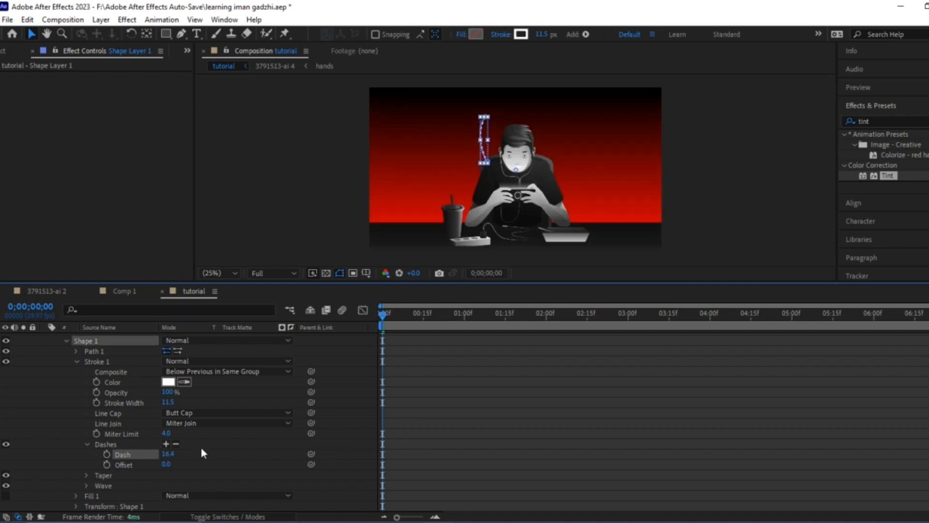
drag(167, 455, 204, 451)
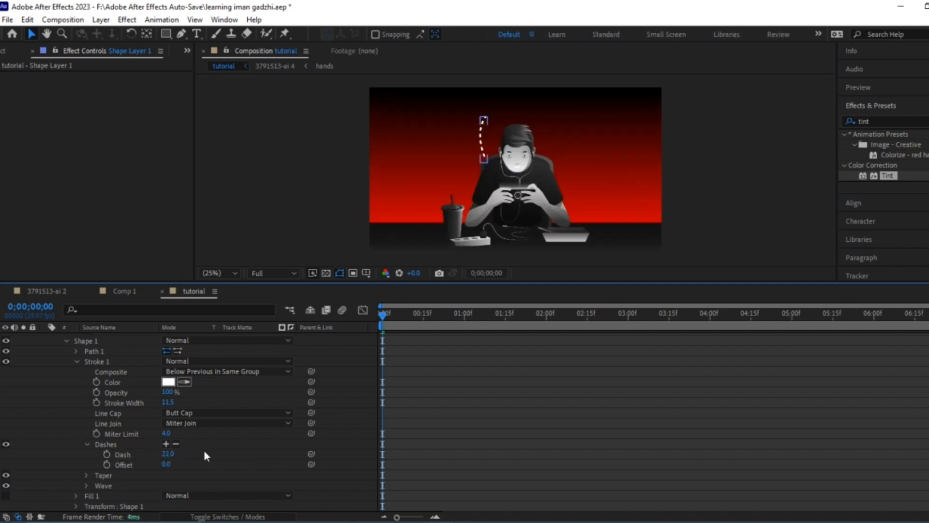
drag(170, 458, 225, 443)
drag(169, 459, 165, 461)
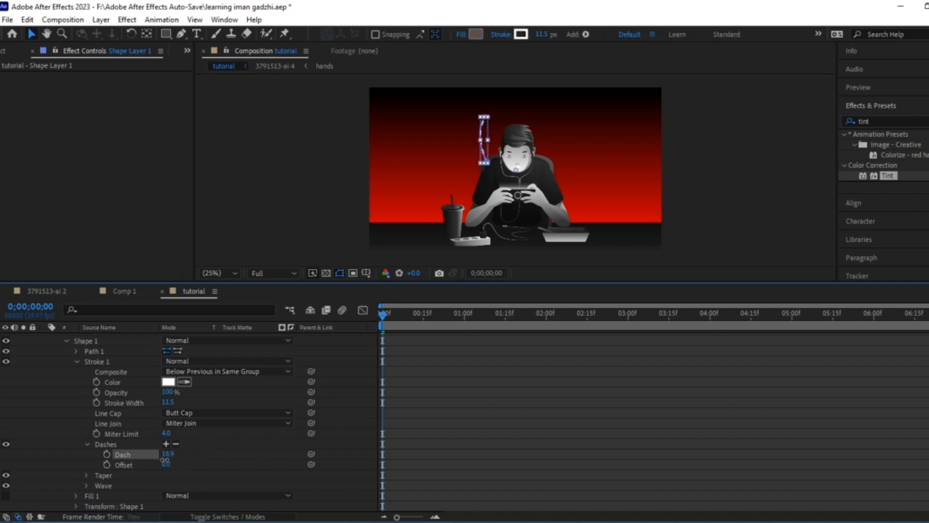
click(202, 456)
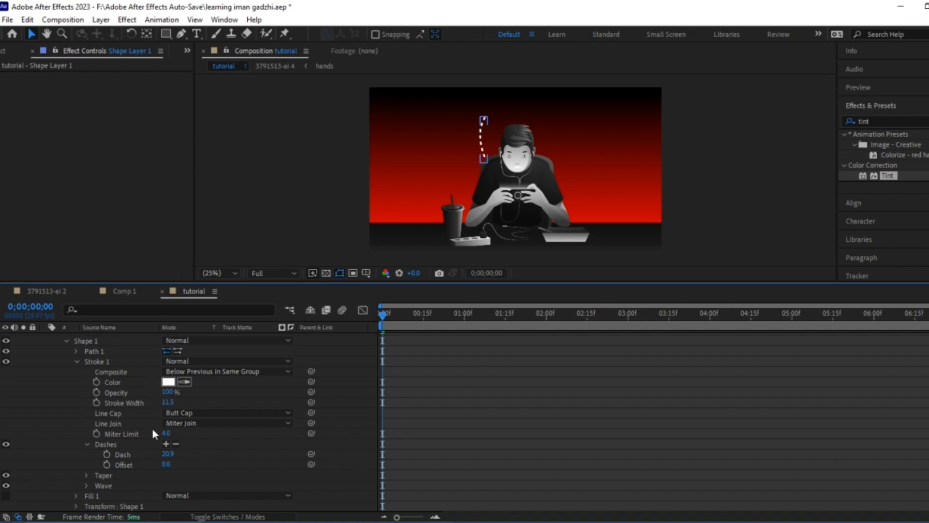
drag(168, 455, 174, 455)
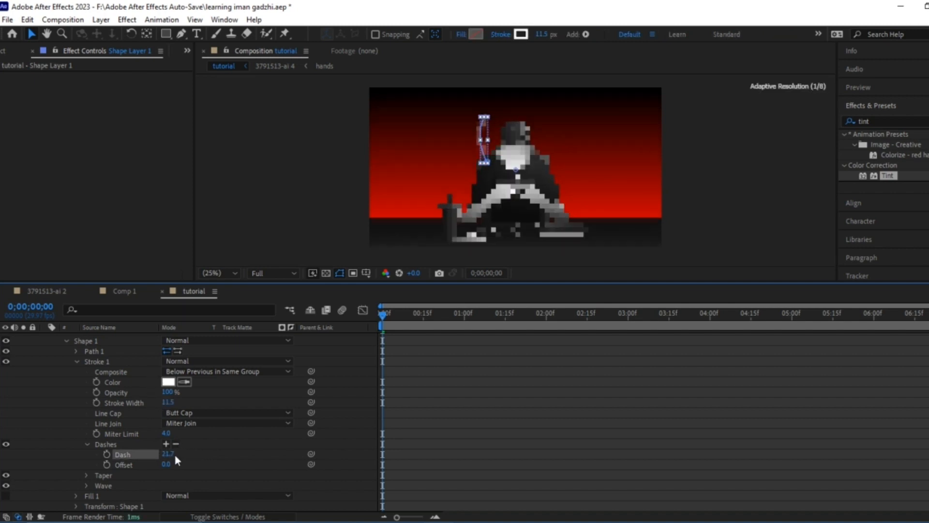
click(222, 450)
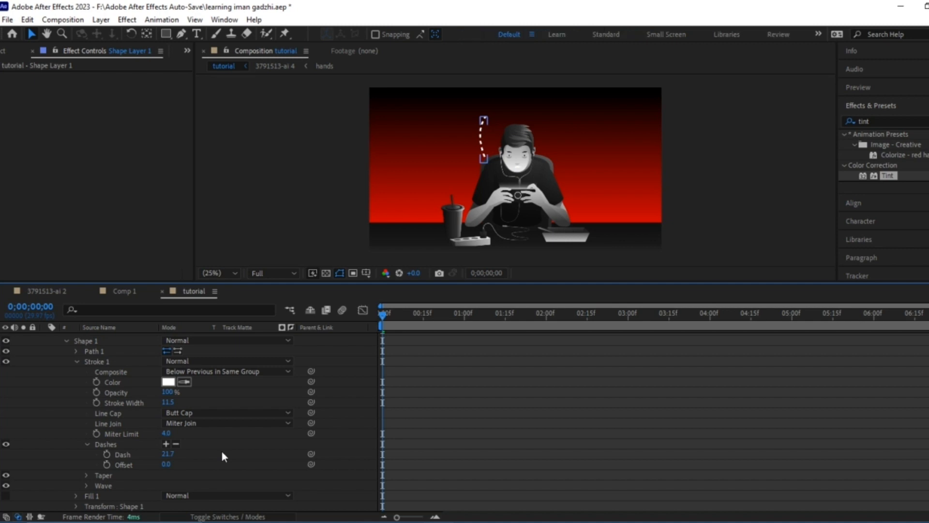
Step: Set the curved line's dash length to 17.7, its dash offset to -36, and its stroke width to 10.6
mouse_move(166, 454)
mouse_down()
mouse_move(158, 478)
mouse_move(145, 464)
mouse_up()
click(204, 458)
drag(170, 403, 164, 403)
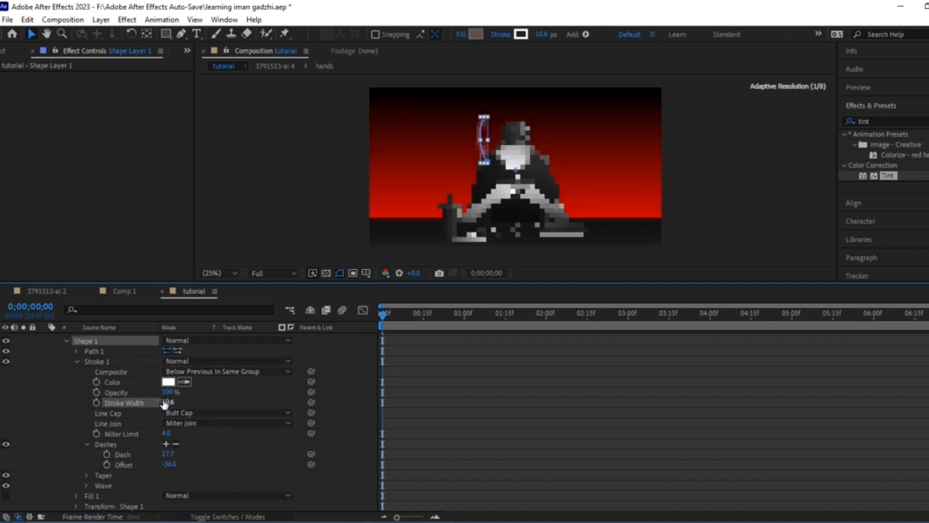
click(205, 400)
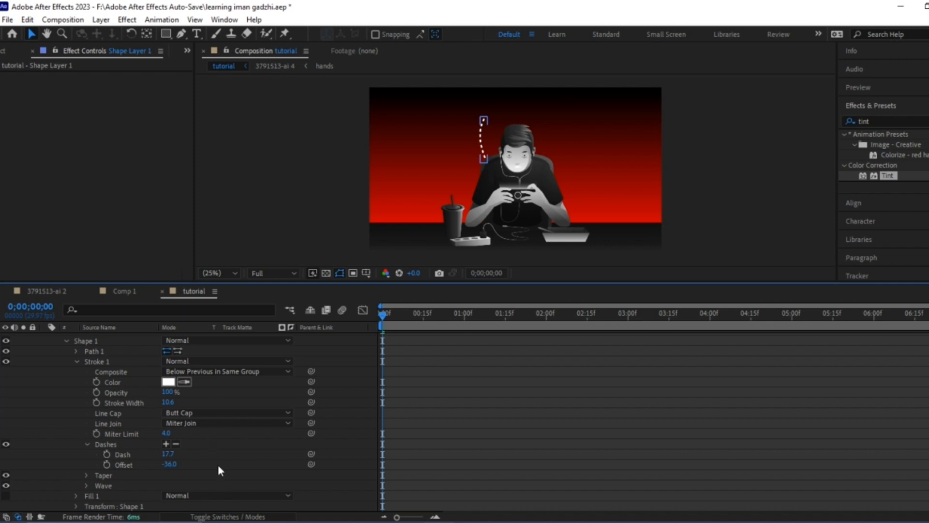
Step: Add Trim Paths to the contents of Shape Layer 1
scroll(123, 396, up, 2)
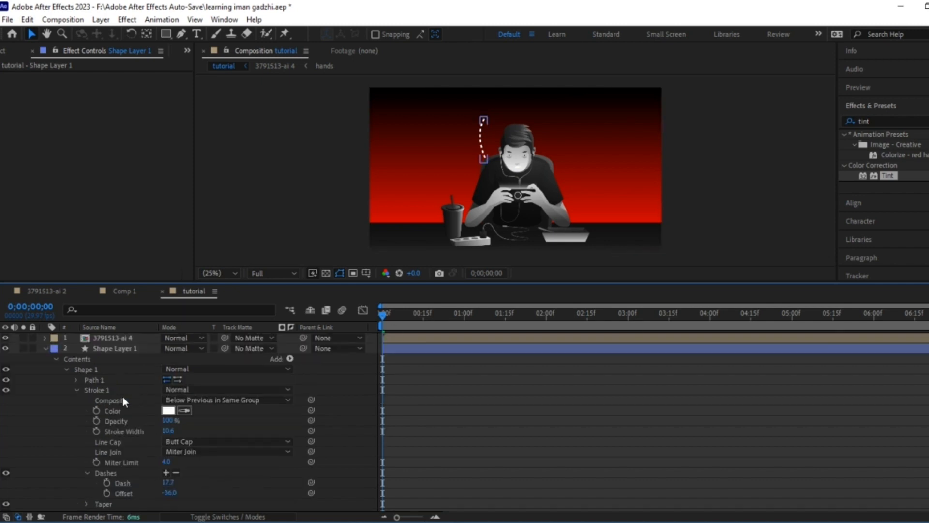
click(67, 370)
click(290, 359)
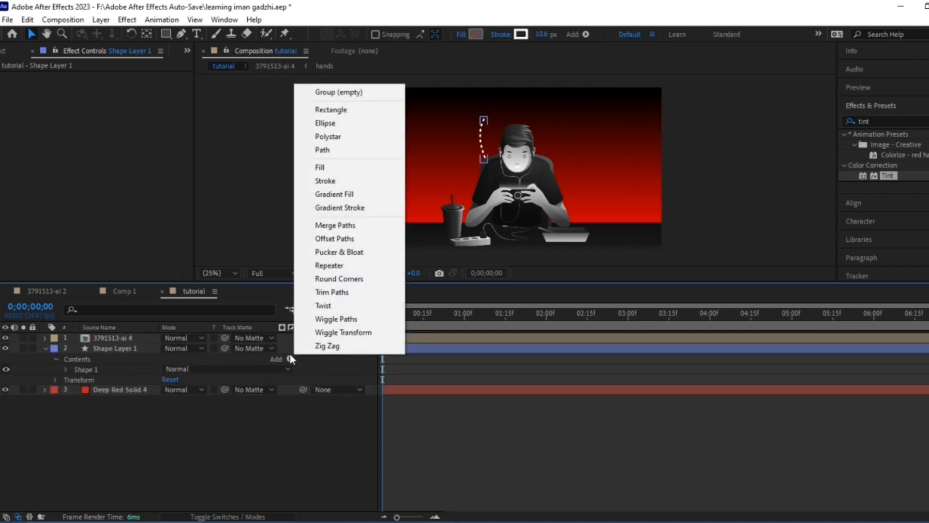
click(331, 292)
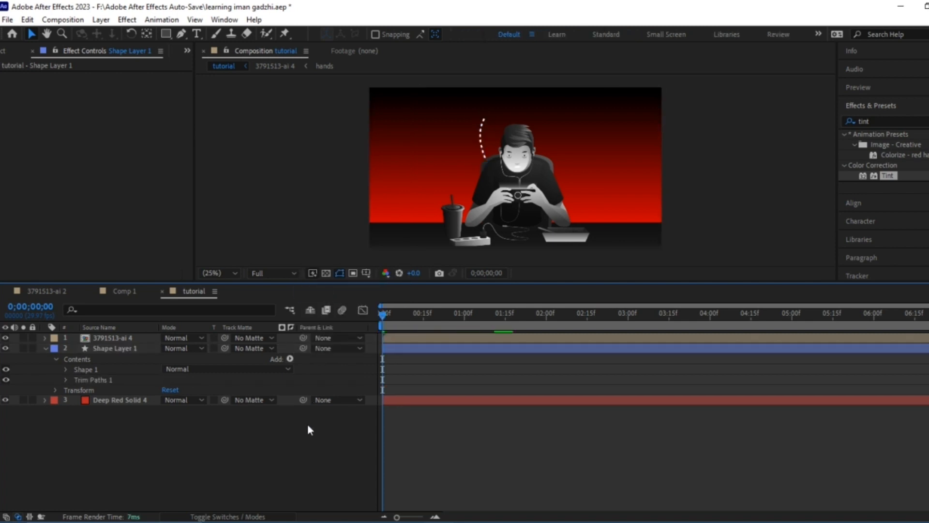
Step: Animate the Trim Paths End of Shape Layer 1 from 0% at 0;00;00;00 to 100% at about 0;00;01;15
click(66, 369)
click(66, 421)
drag(383, 318, 364, 328)
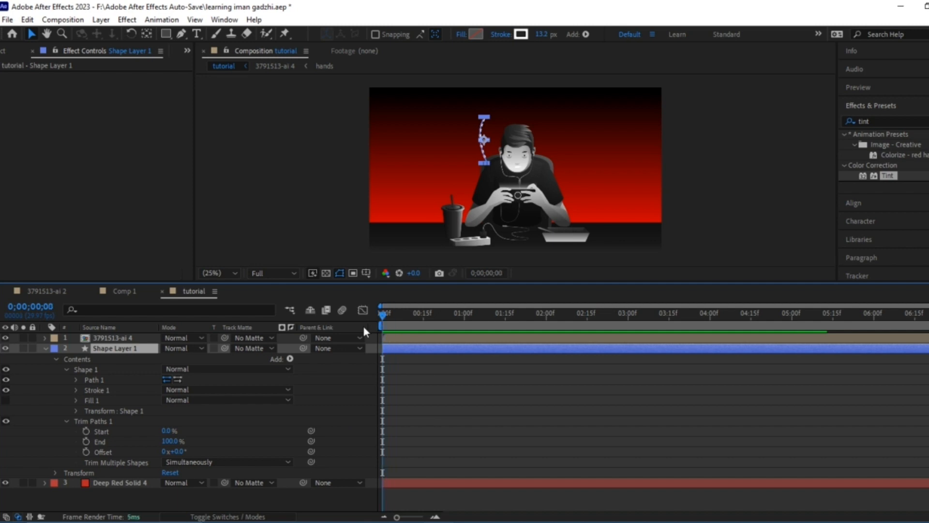
click(86, 440)
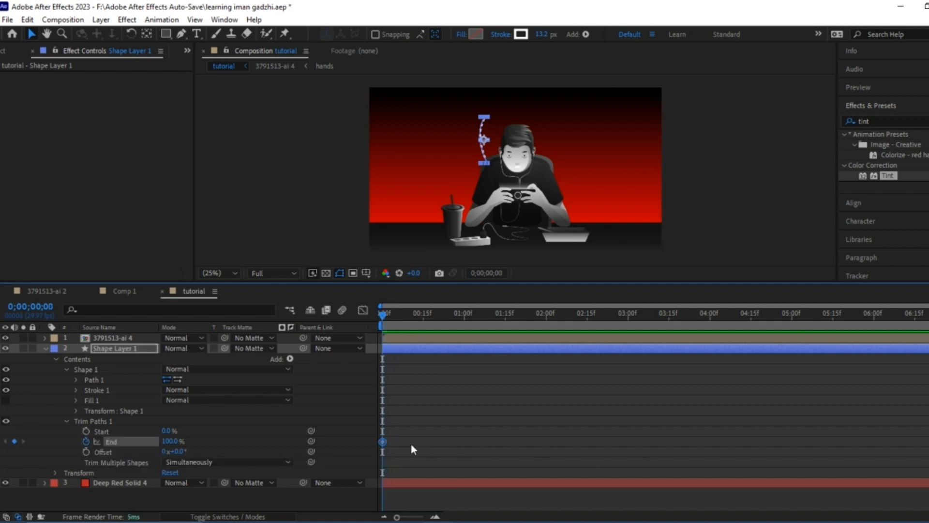
drag(387, 444, 509, 456)
drag(165, 445, 107, 459)
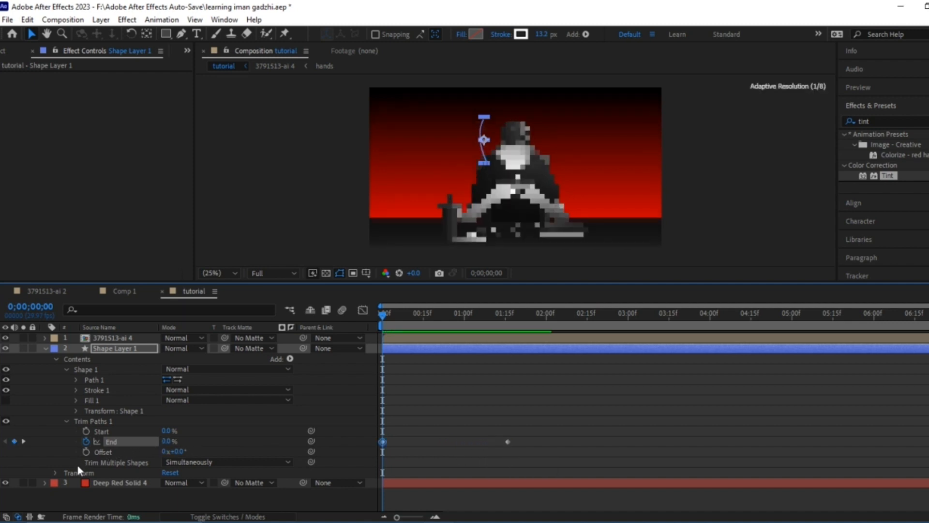
Step: Ease the Trim Paths End keyframes of Shape Layer 1, shaping the speed graph to peak early and slow down gradually
drag(562, 430, 375, 472)
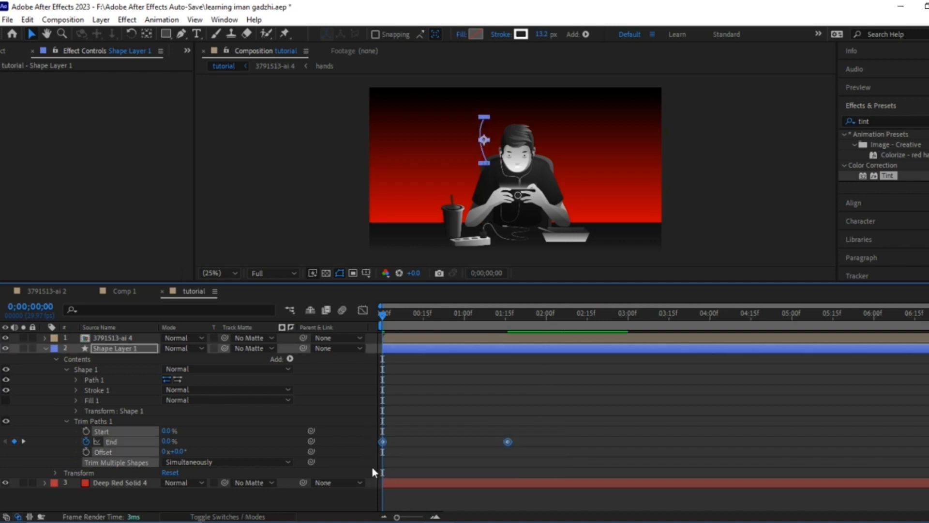
click(363, 310)
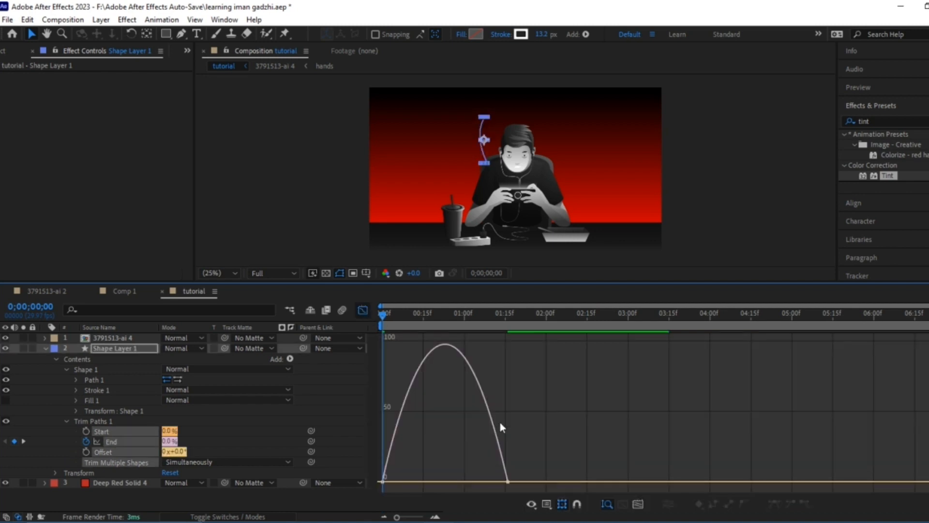
drag(560, 395, 360, 508)
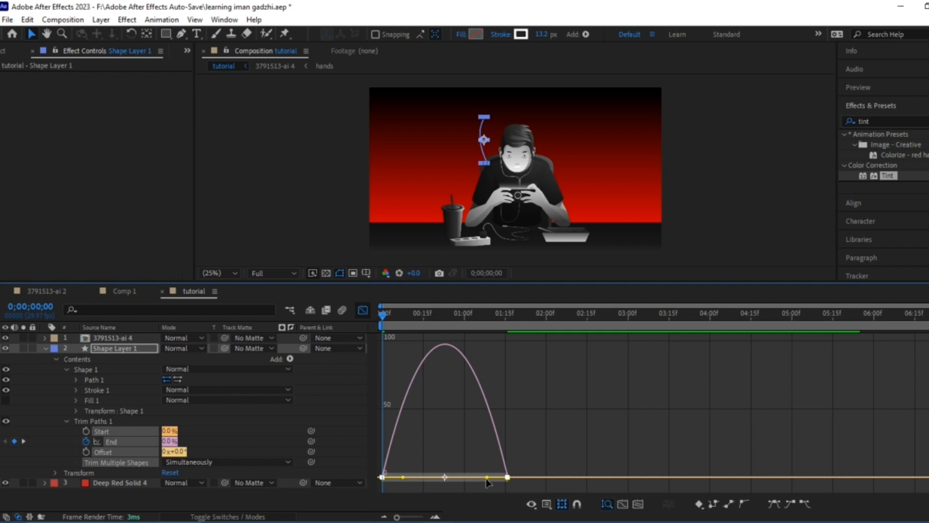
drag(487, 480, 454, 478)
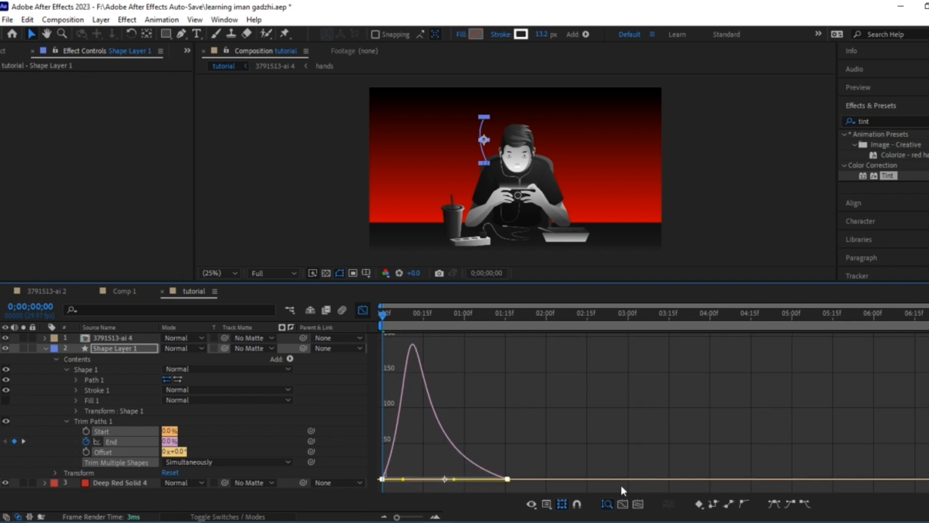
click(562, 504)
click(579, 387)
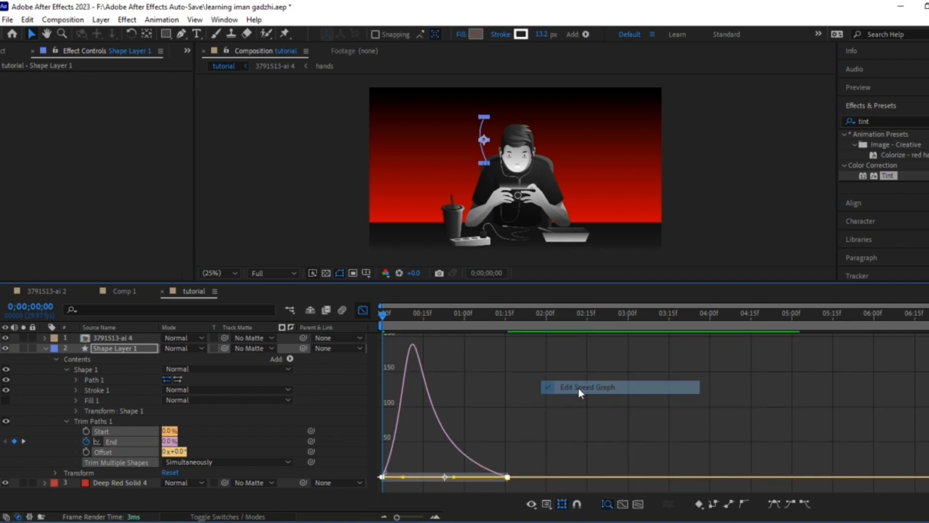
click(358, 308)
Step: Preview the eased dashed-line animation from the start of the composition
key(space)
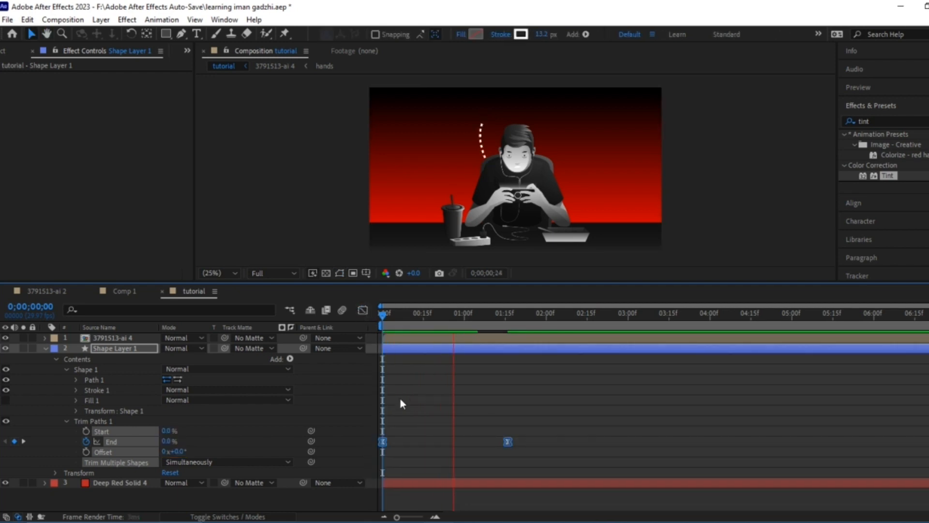
key(space)
drag(478, 315, 348, 344)
key(Home)
click(260, 499)
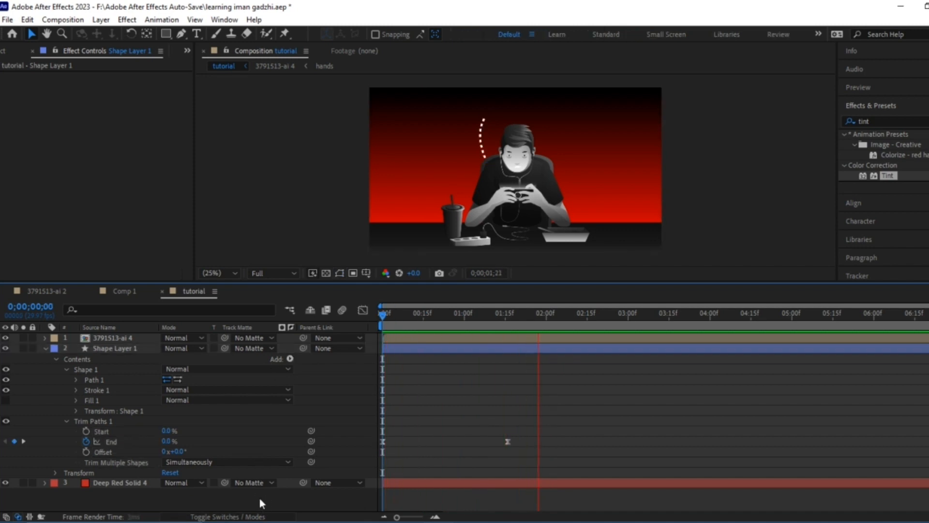
Step: Draw a wide rectangle on a new shape layer above the character's head and fully round its corners
drag(168, 32, 213, 86)
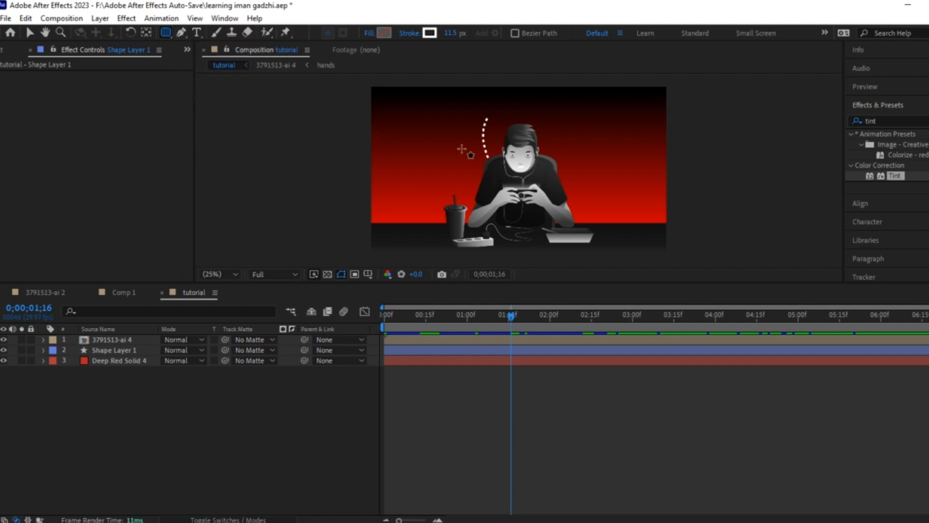
mouse_move(480, 96)
mouse_down()
mouse_move(515, 111)
mouse_move(593, 115)
mouse_up()
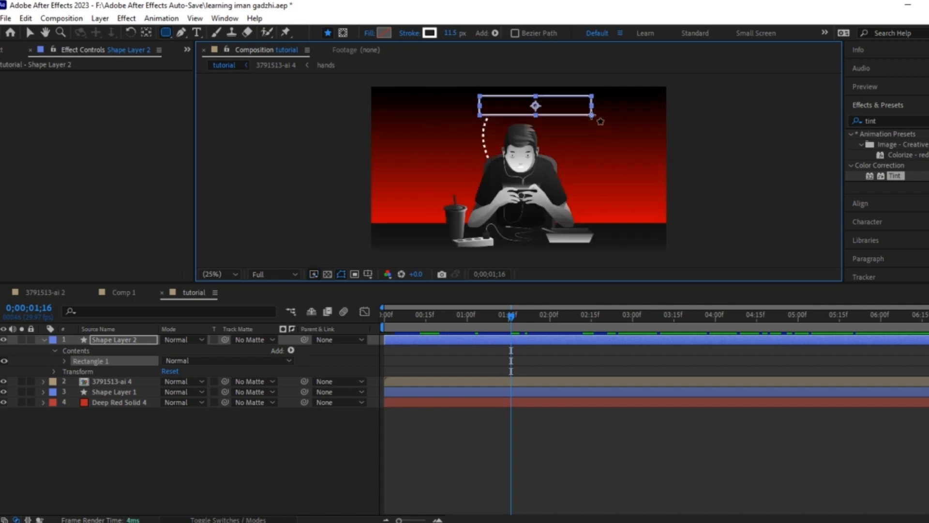
click(134, 311)
text(roundn)
drag(168, 382, 183, 382)
click(176, 456)
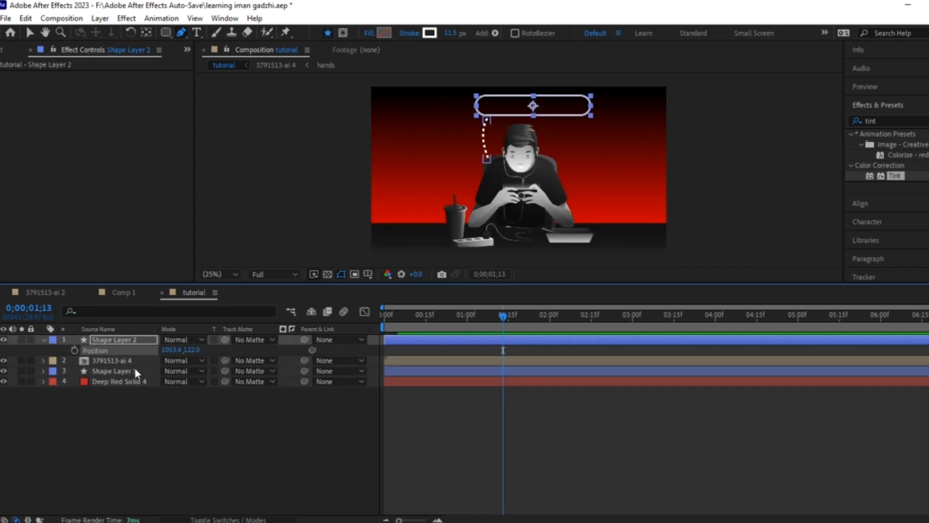
Step: Set the rounded rectangle's X position to 1042 and duplicate its layer
drag(175, 350, 122, 373)
click(153, 440)
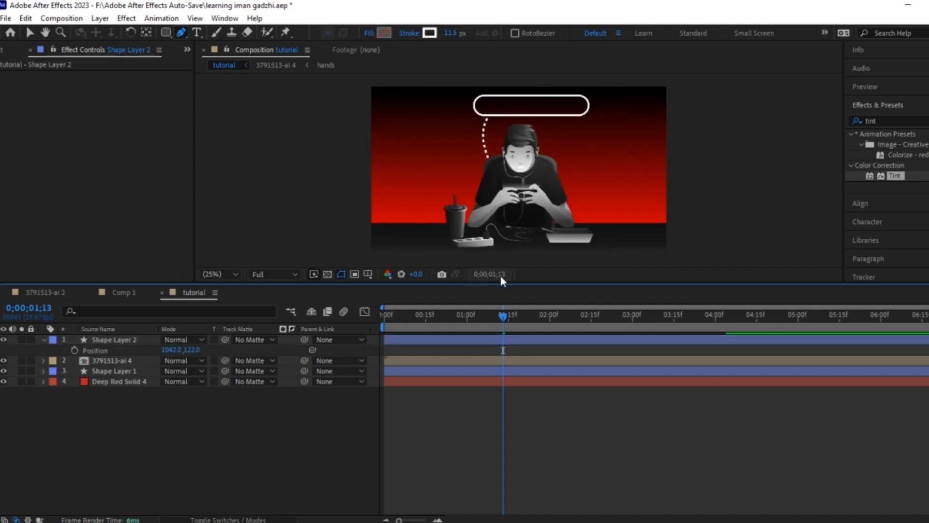
drag(426, 332, 322, 356)
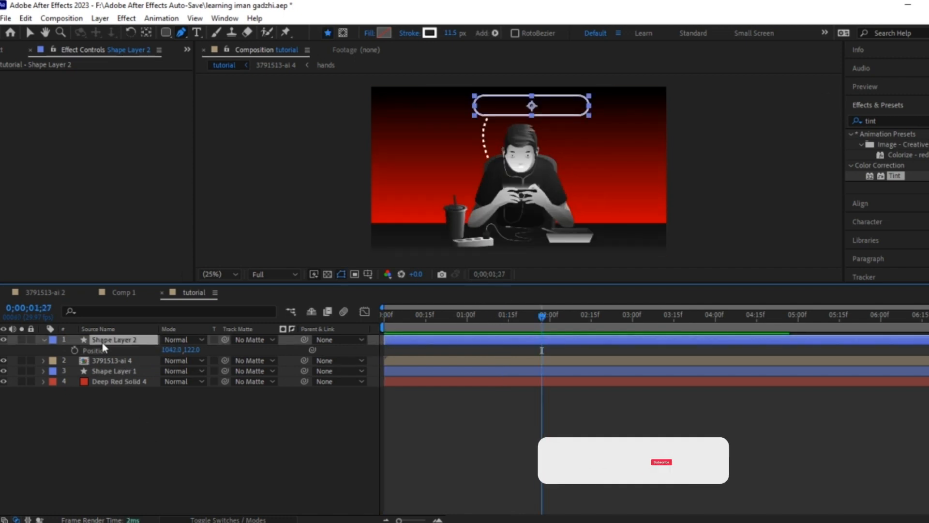
key(ctrl+d)
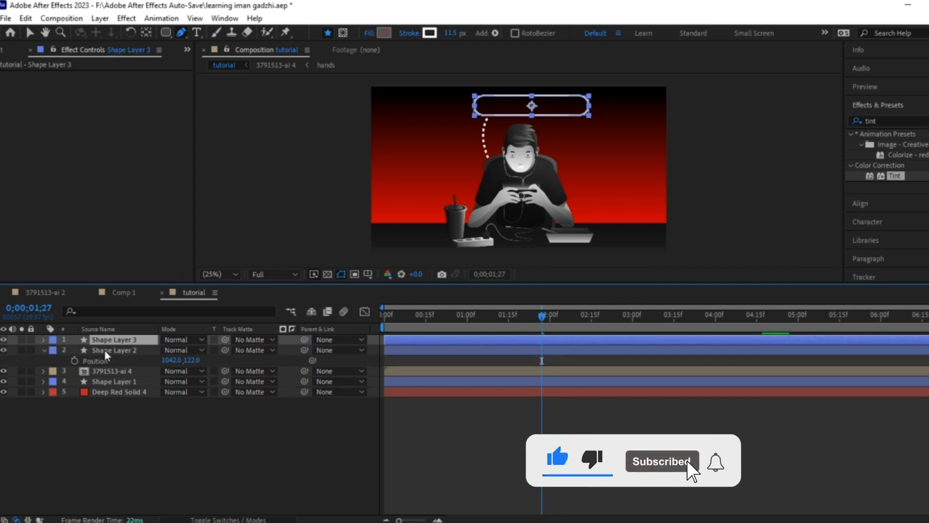
Step: Review the stroke options of Shape Layer 2, keeping Solid Color, and toggle the visibility of Shape Layer 3 off and on
click(104, 350)
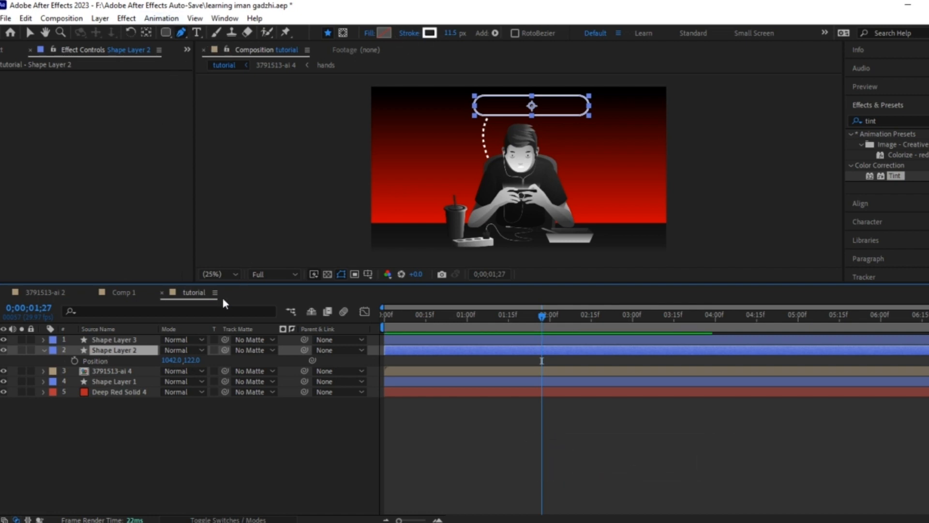
click(409, 34)
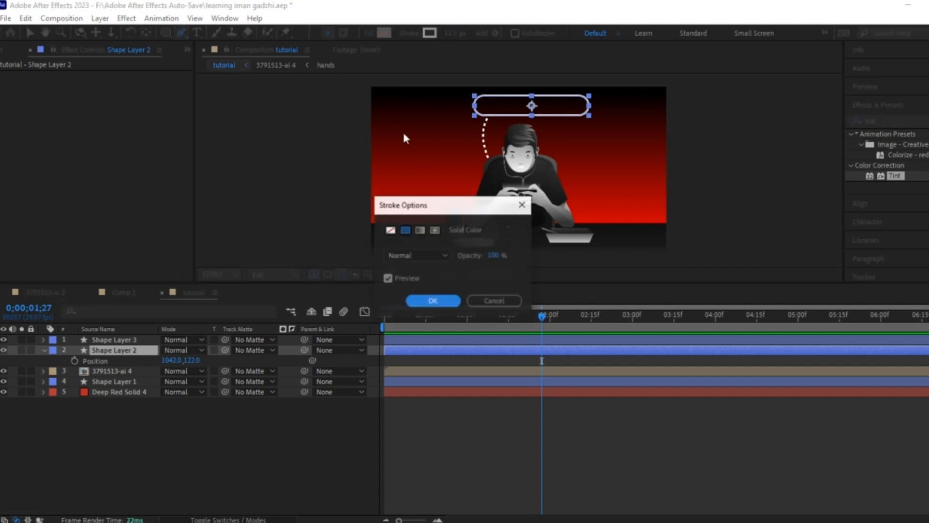
click(402, 232)
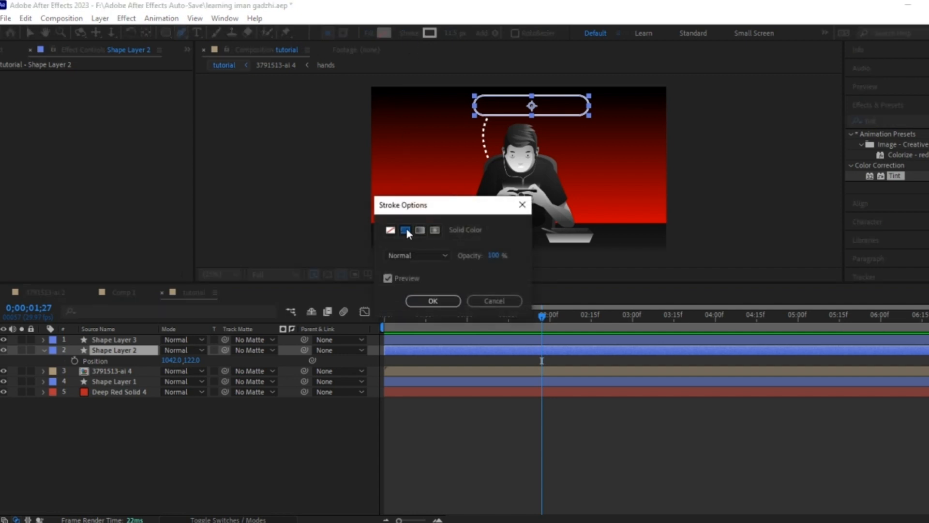
click(433, 301)
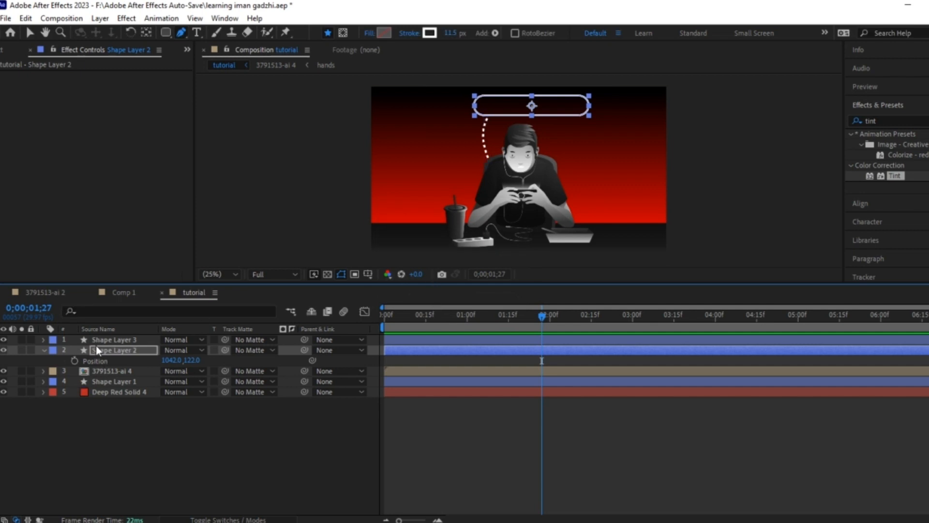
click(4, 340)
click(4, 340)
Step: Fill the rounded rectangle on Shape Layer 2 with white (FFFFFF) and change its fill type to Linear Gradient
click(108, 353)
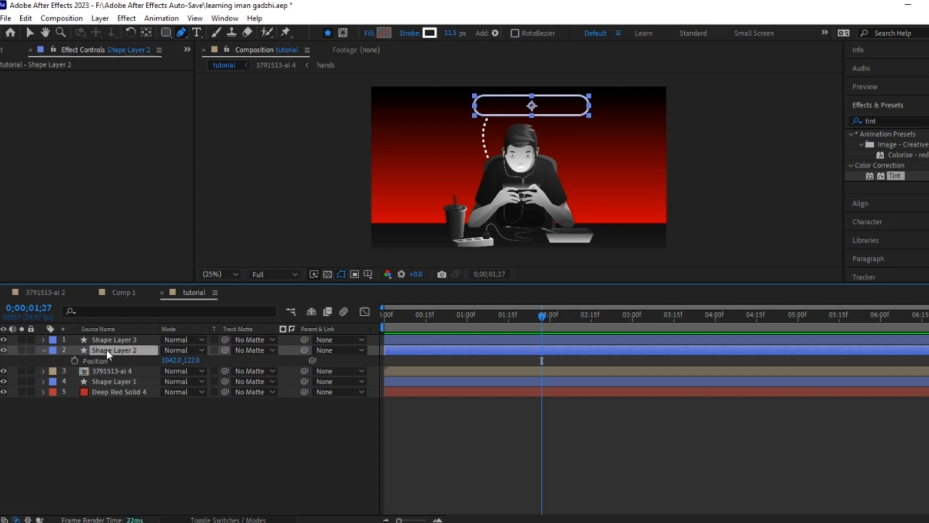
click(384, 33)
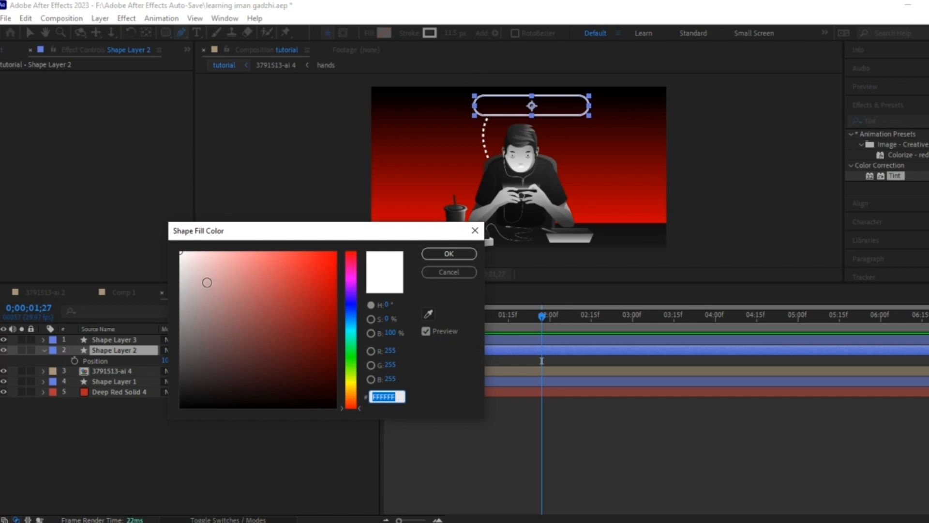
drag(225, 267, 131, 226)
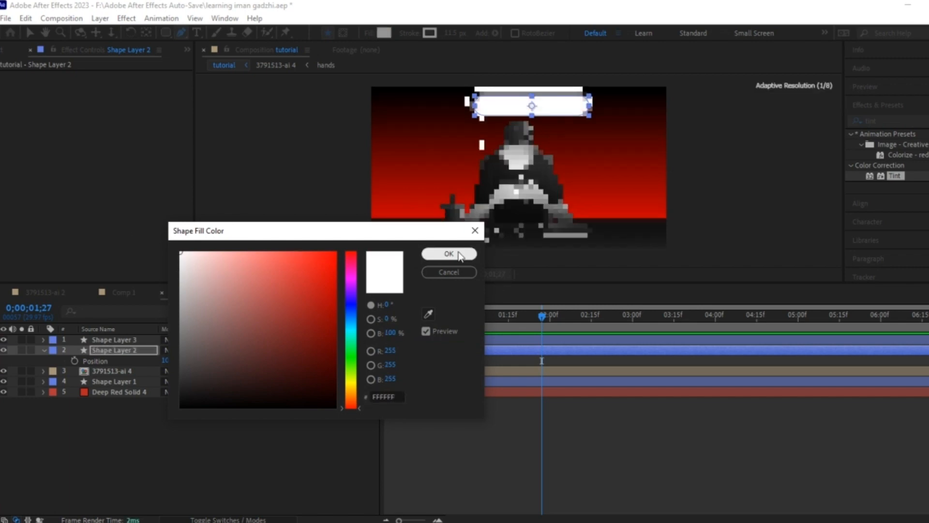
click(448, 254)
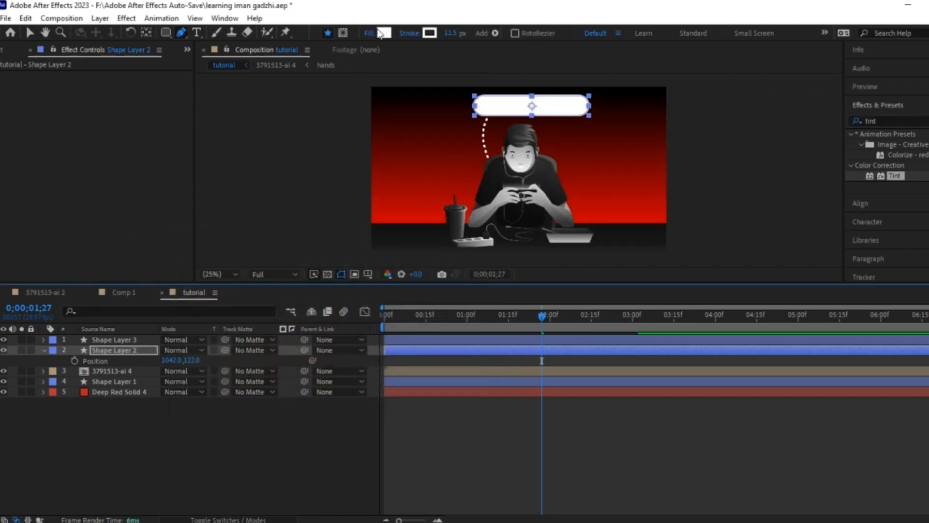
click(372, 32)
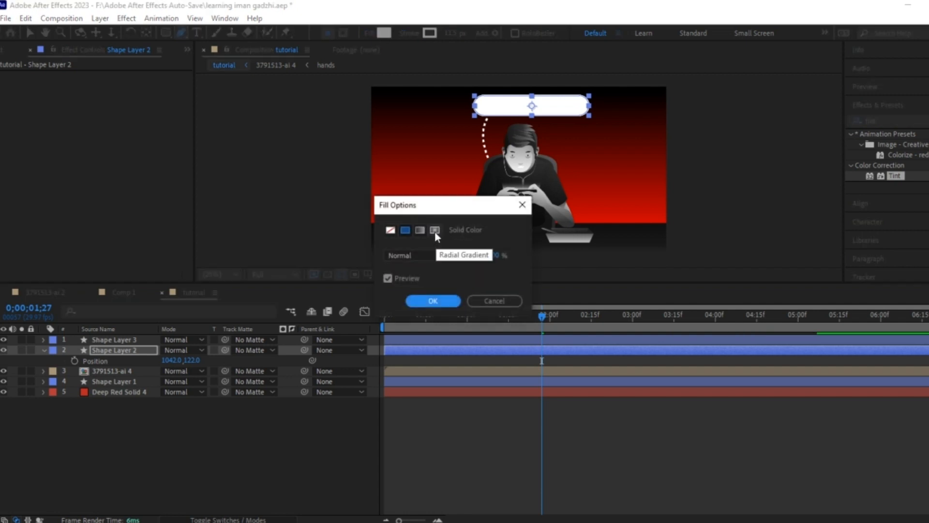
click(421, 230)
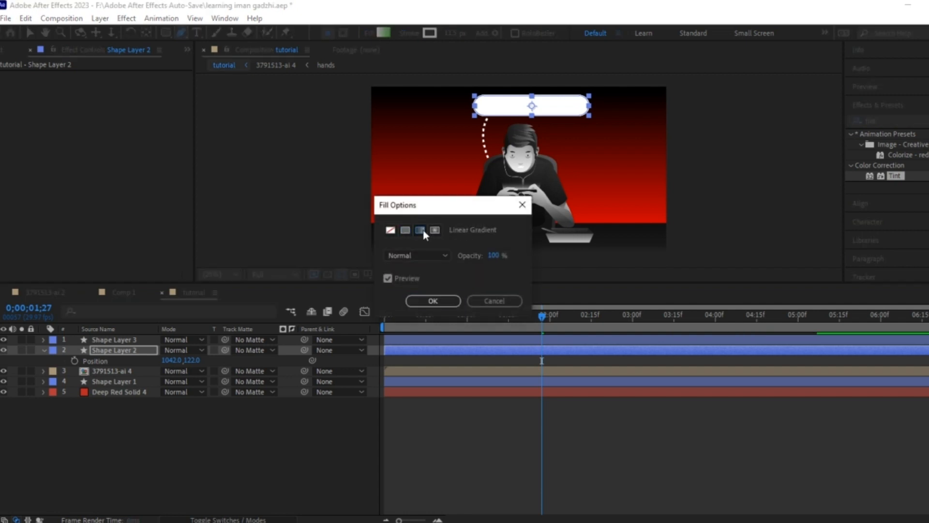
click(431, 301)
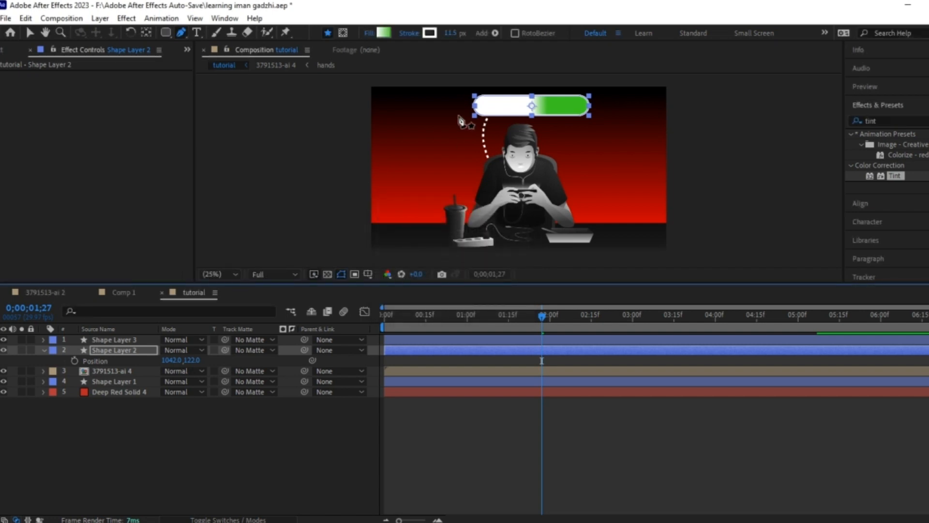
Step: Set the starting color stop of Shape Layer 2's gradient fill to dark green (194802)
click(384, 33)
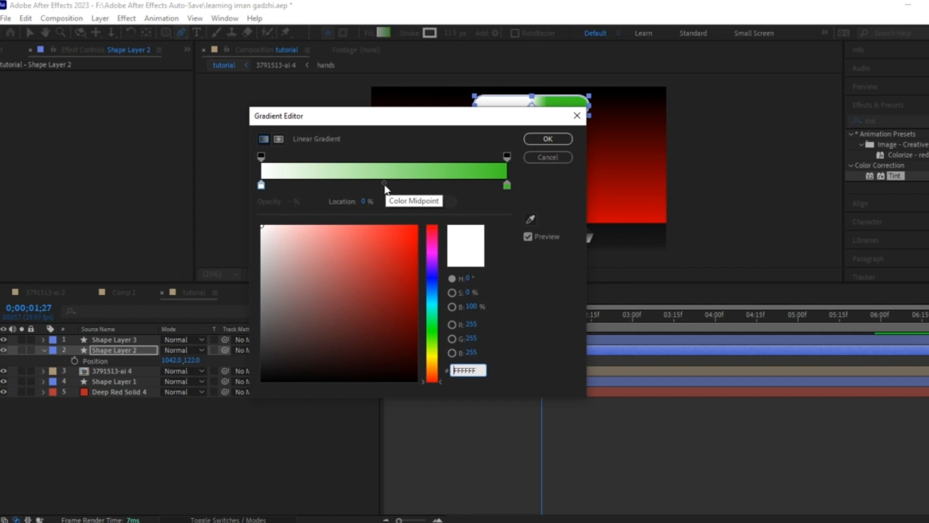
click(262, 184)
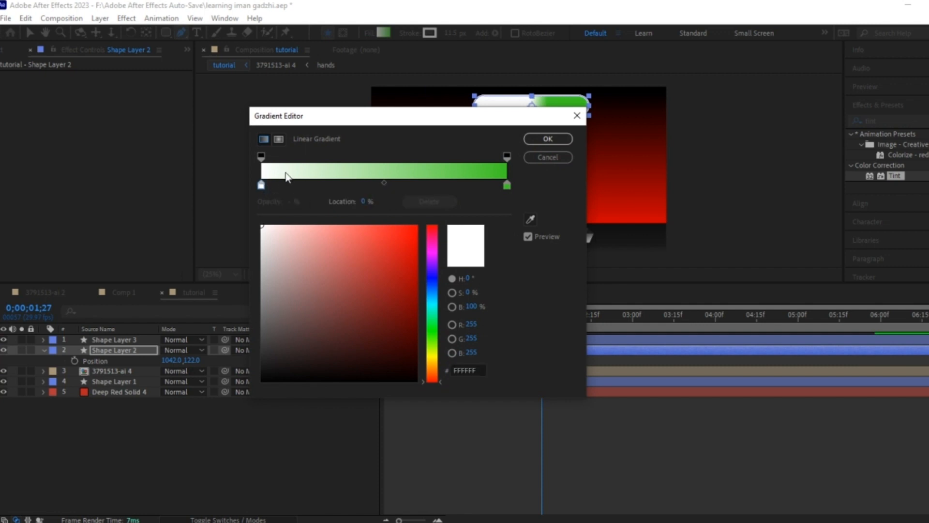
drag(432, 253, 441, 339)
drag(383, 317, 414, 337)
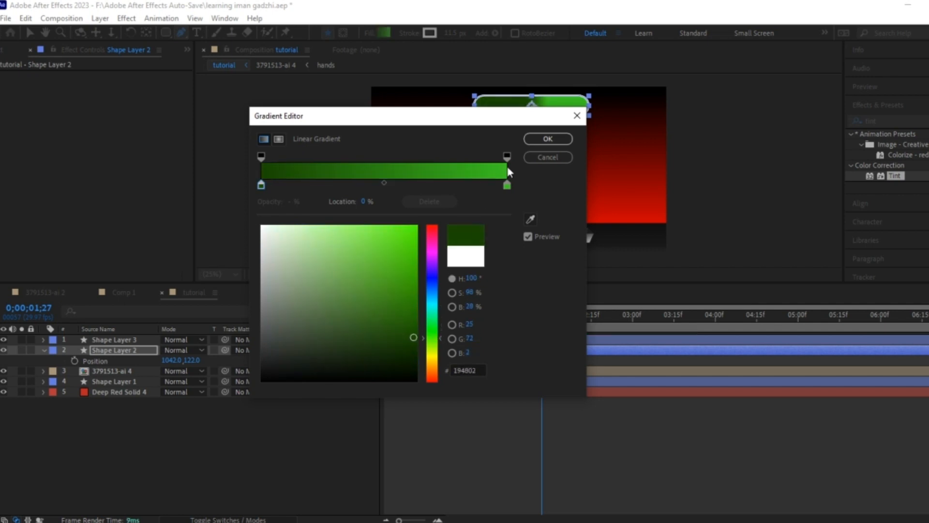
click(548, 140)
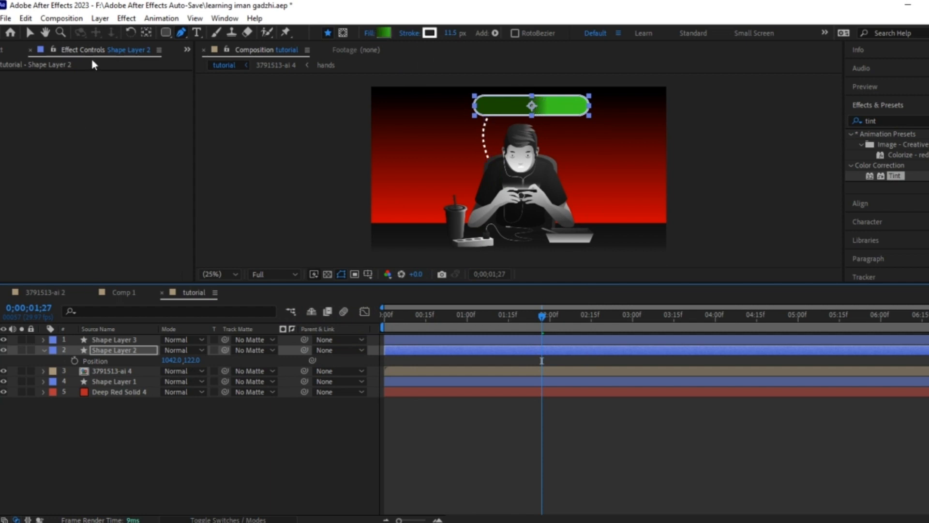
Step: Reposition the gradient's end points so it runs from just right of the bar's center to far beyond the composition's left edge
click(33, 36)
drag(550, 108, 603, 107)
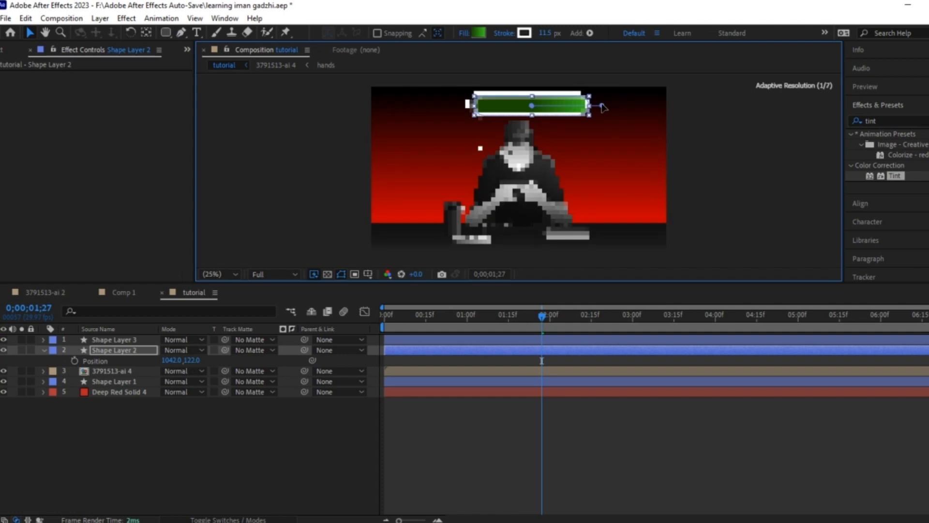
drag(600, 108, 356, 109)
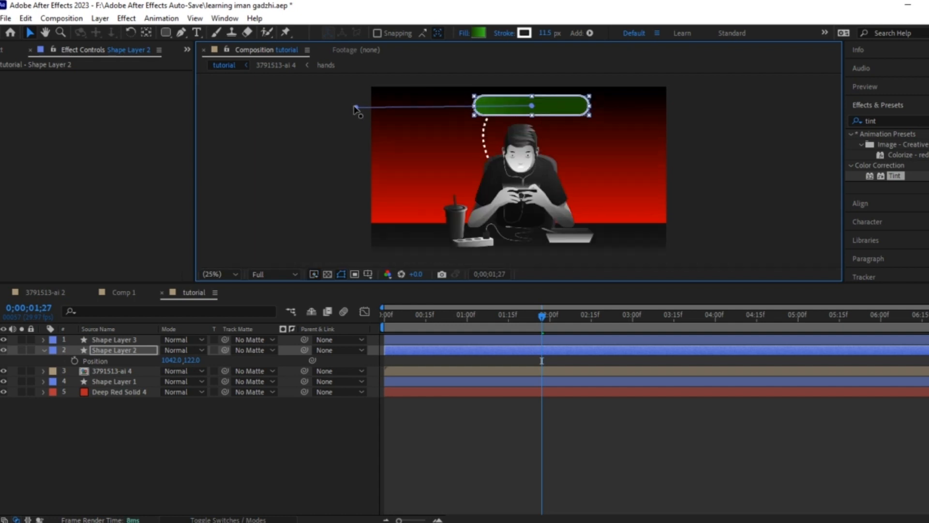
drag(533, 106, 557, 102)
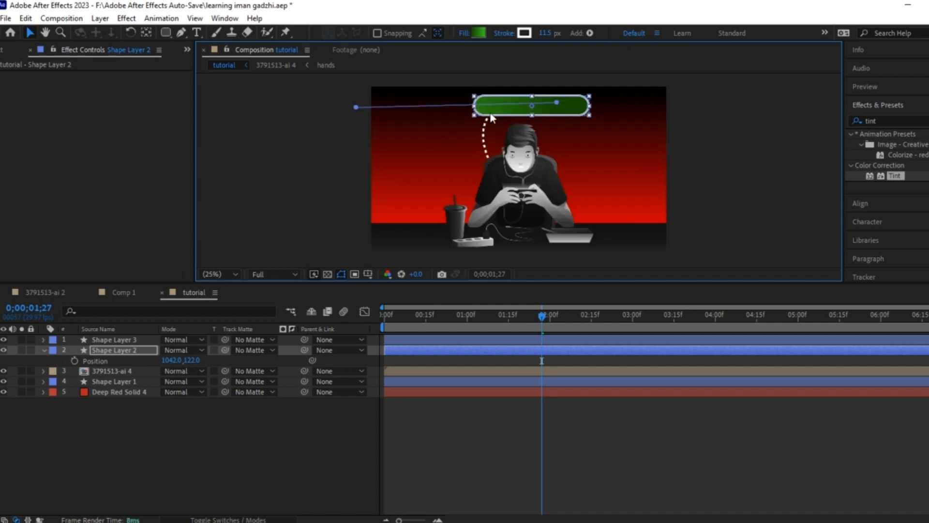
drag(356, 107, 233, 107)
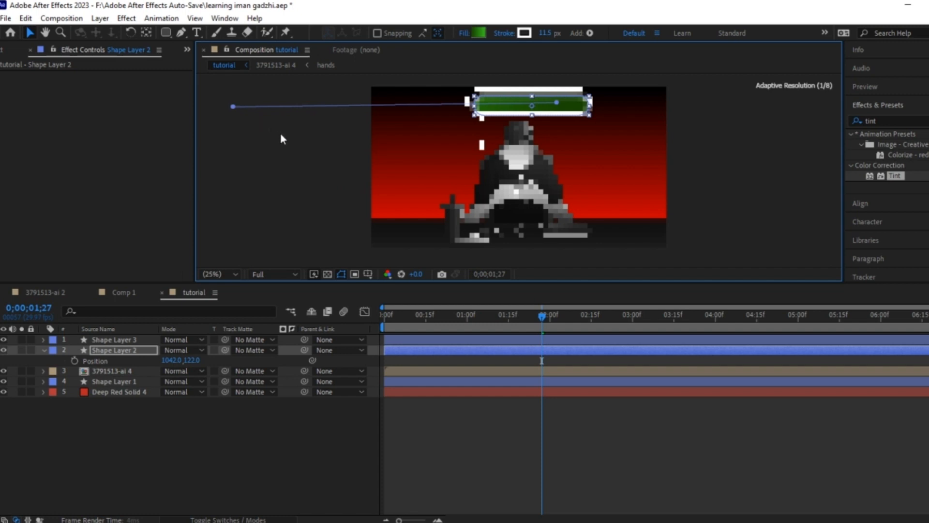
click(309, 163)
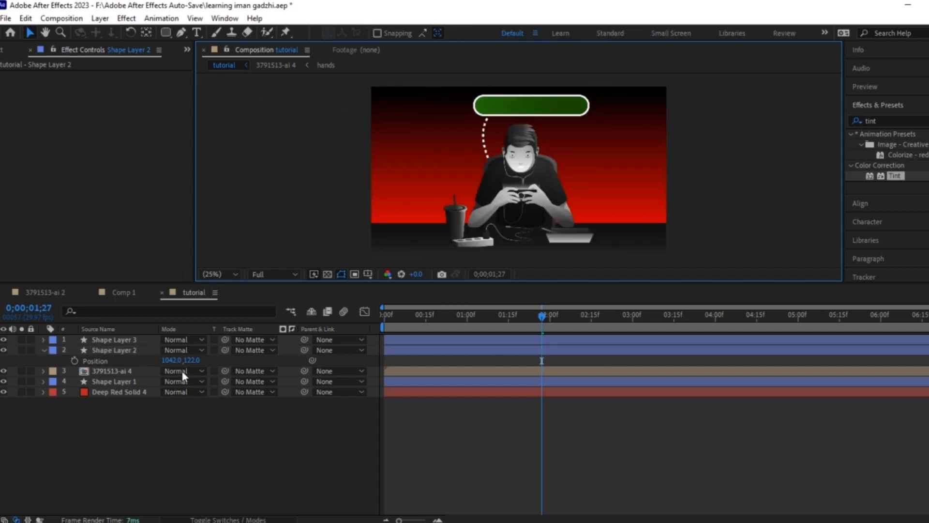
Step: Set the ending color stop of Shape Layer 2's gradient fill to dark green sampled from the starting end of the gradient
click(109, 347)
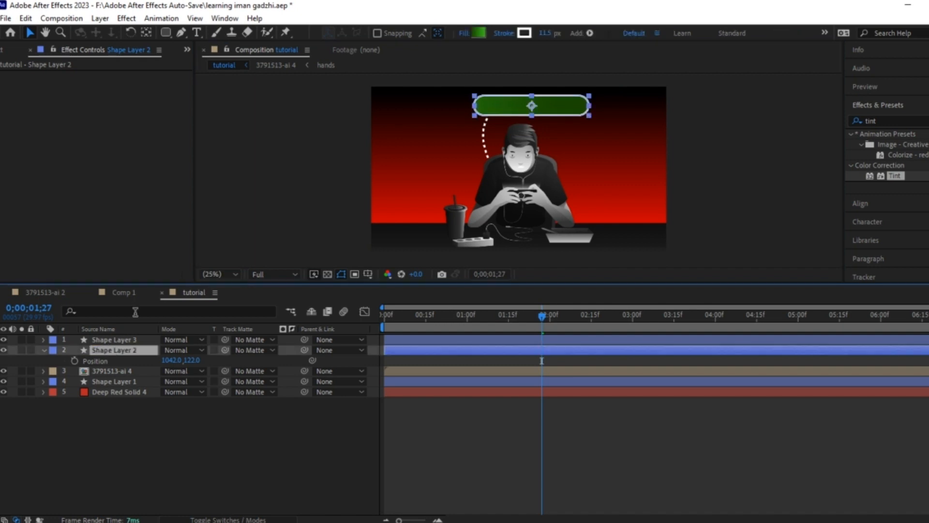
click(479, 33)
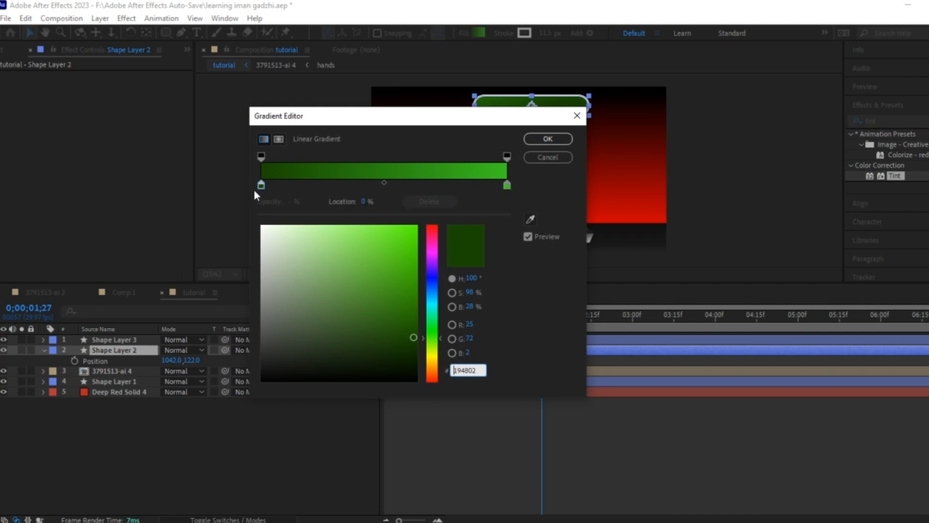
click(507, 185)
click(531, 219)
click(265, 170)
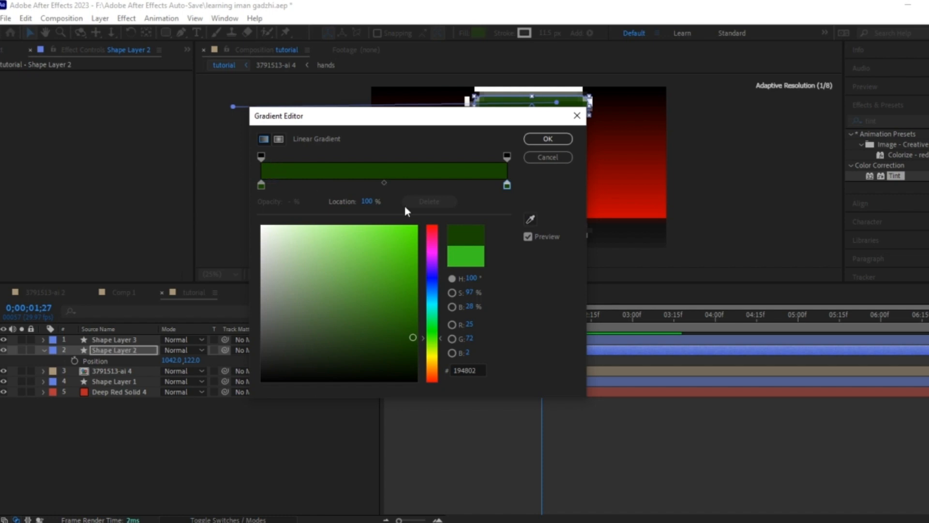
mouse_move(413, 337)
mouse_down()
mouse_move(334, 307)
mouse_move(388, 332)
mouse_up()
click(541, 140)
click(316, 149)
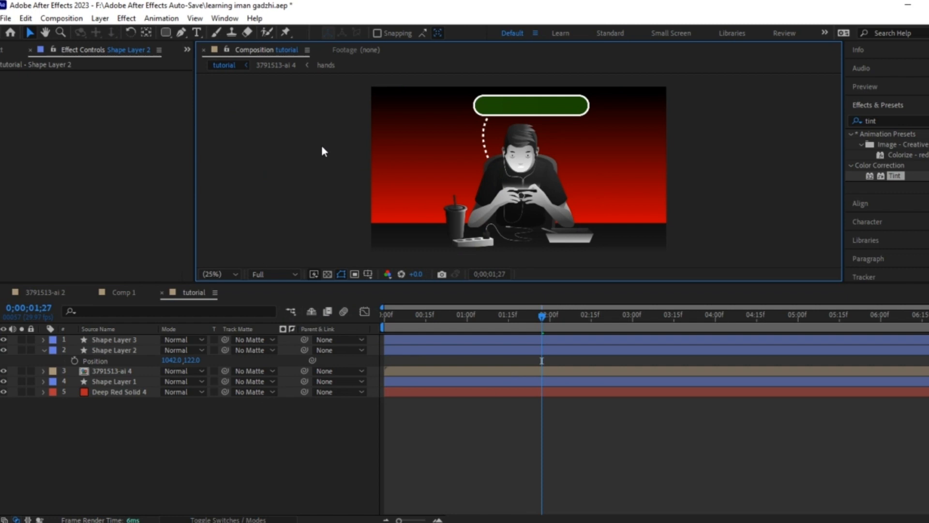
Step: Set the starting color stop of Shape Layer 2's gradient fill to medium green (428521)
click(139, 357)
click(117, 349)
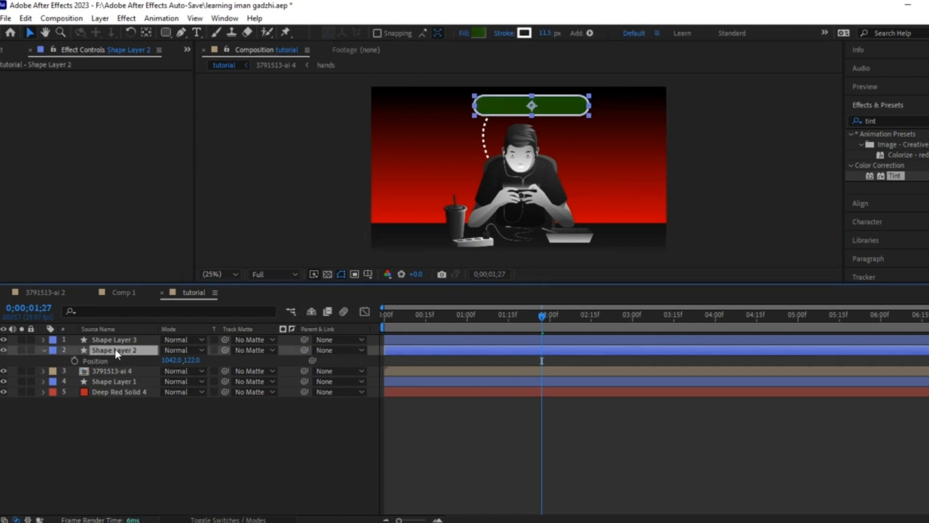
click(482, 33)
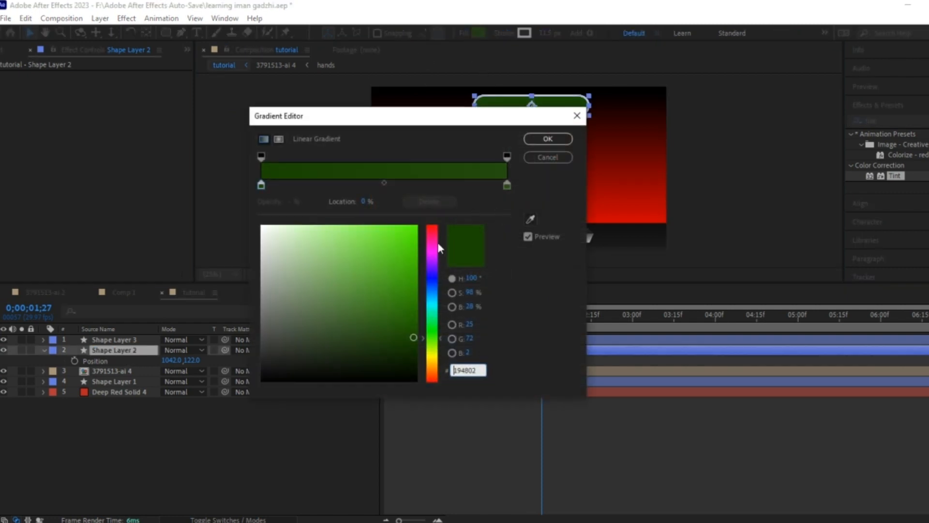
drag(405, 309, 377, 299)
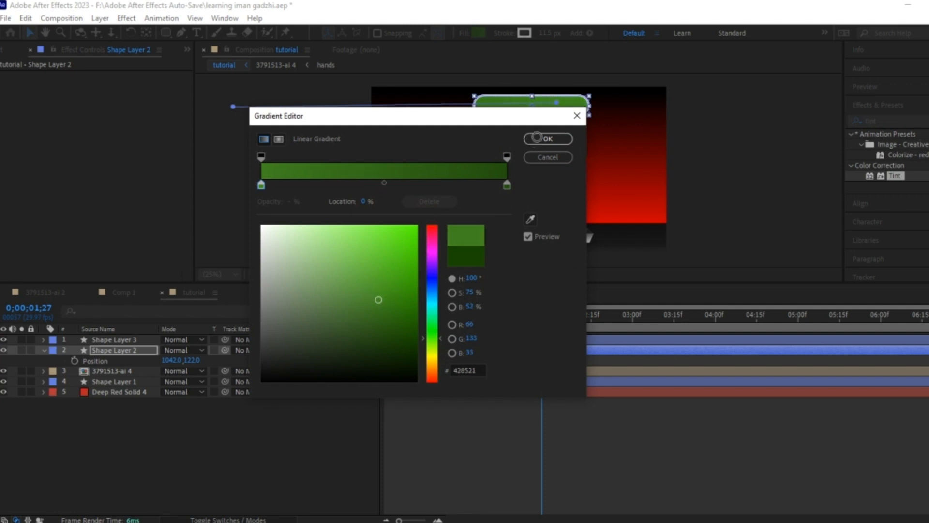
click(548, 139)
click(494, 116)
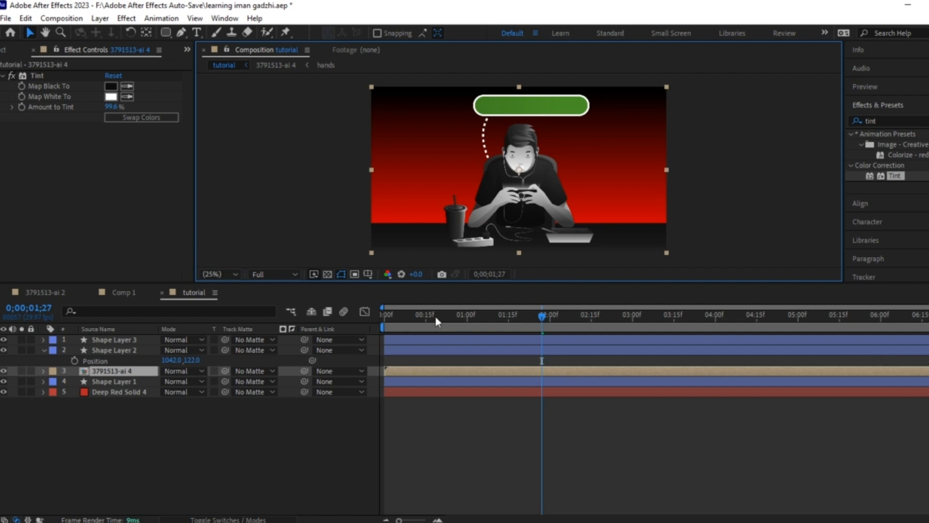
Step: Draw a rectangular mask on Shape Layer 2 that surrounds the whole green bar with some margin
key(Home)
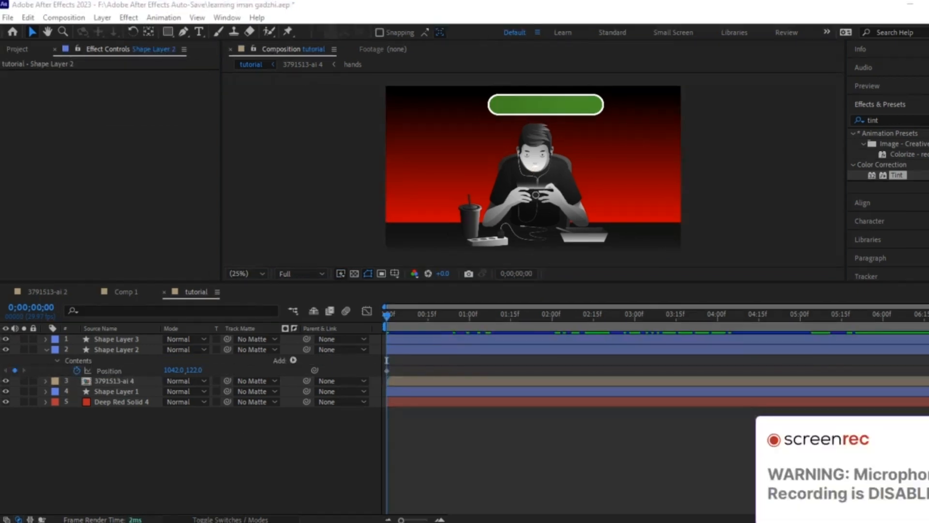
click(180, 481)
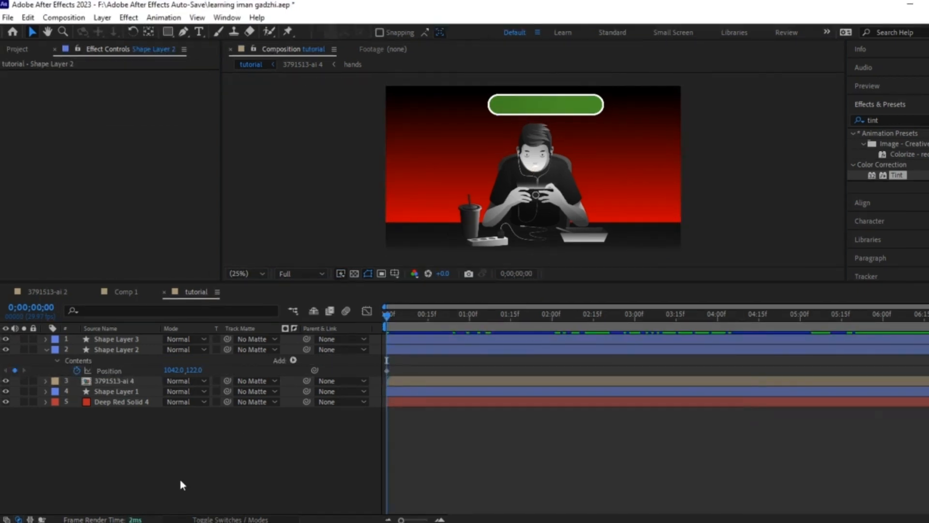
click(102, 350)
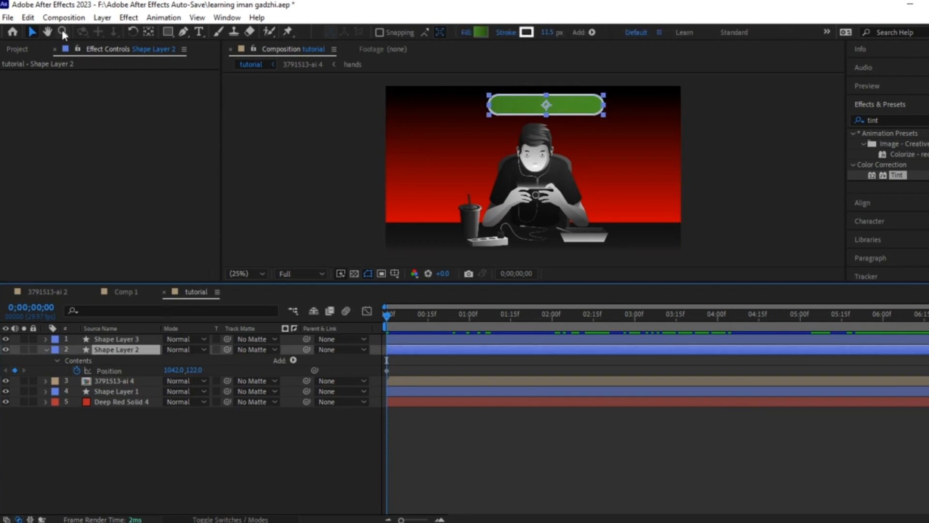
click(183, 32)
click(346, 32)
click(166, 32)
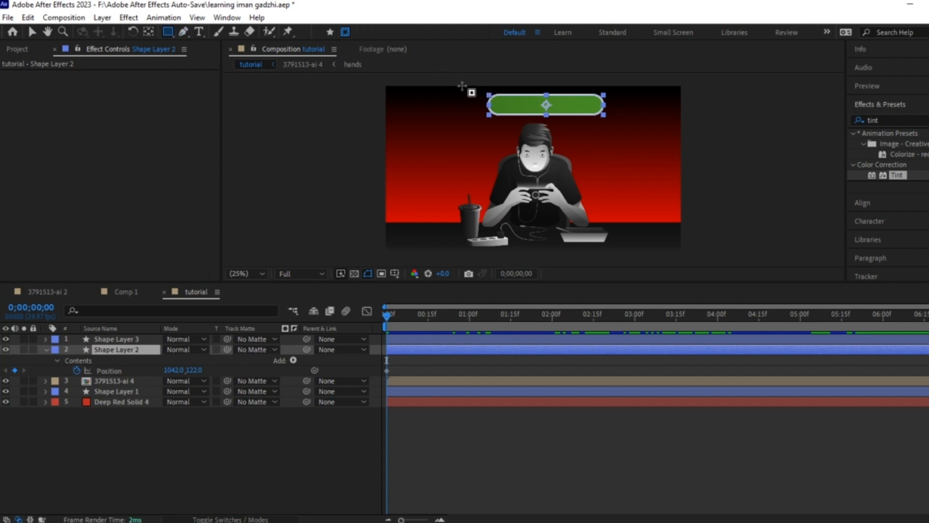
drag(462, 87, 631, 129)
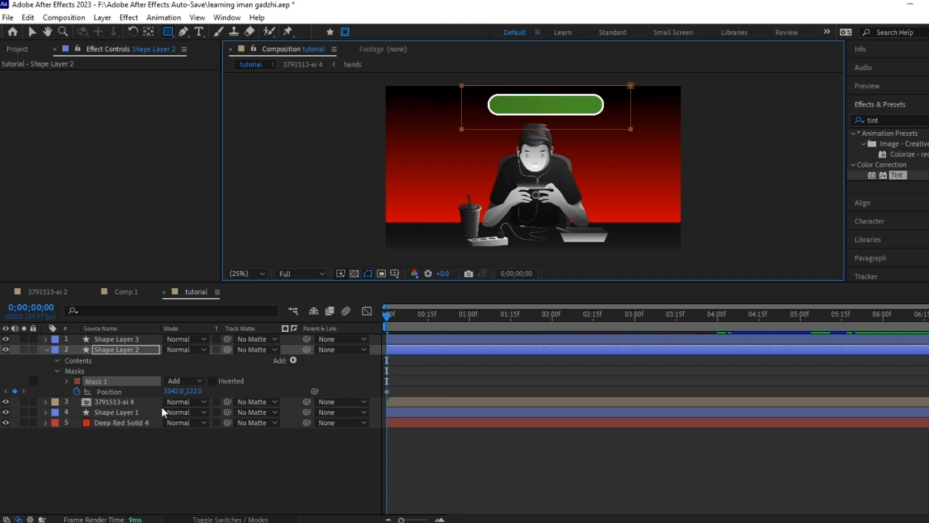
Step: Keyframe Mask 1's Mask Path at 0;00;00;04 together with the Position keyframe, and move the playhead to 0;00;01;15
click(103, 382)
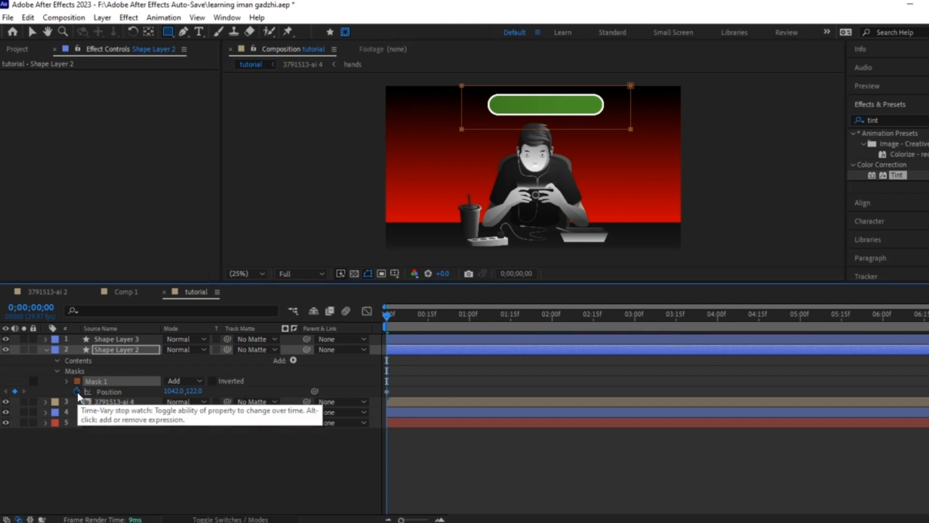
click(67, 381)
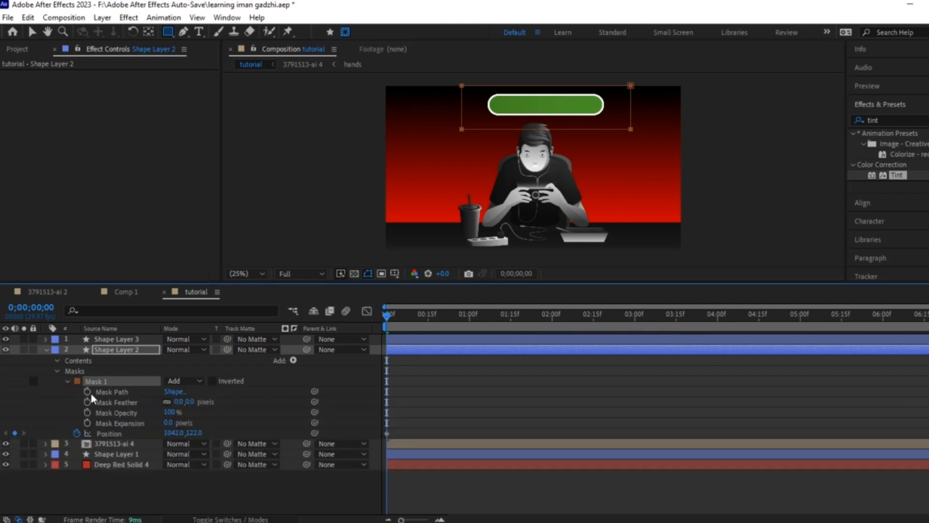
click(88, 392)
drag(401, 381, 396, 432)
drag(392, 329, 514, 358)
click(260, 492)
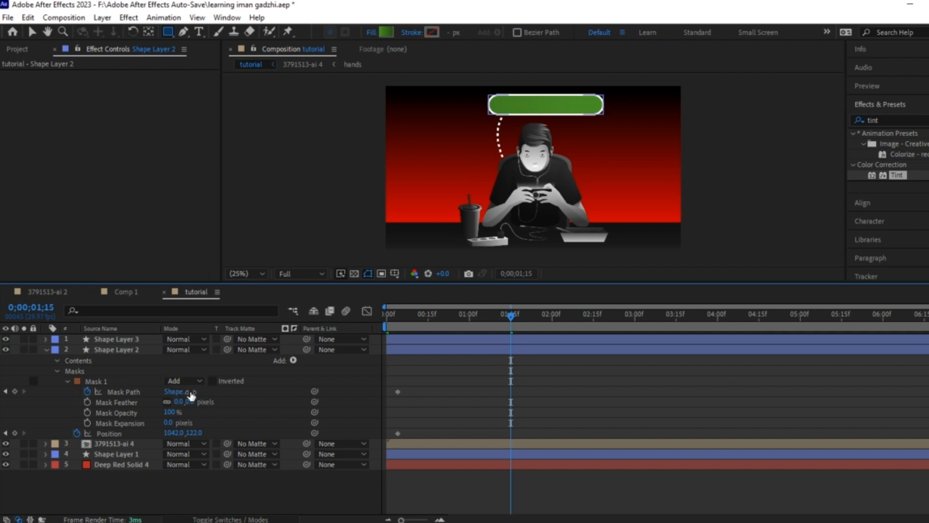
Step: Try shifting Shape Layer 2 horizontally to the right through its Position at 0;00;01;15
click(114, 383)
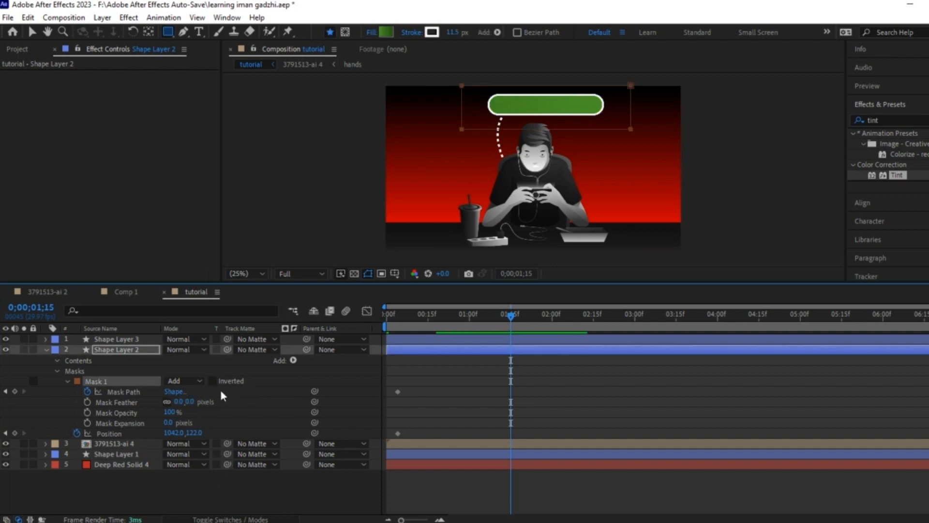
drag(170, 432, 225, 434)
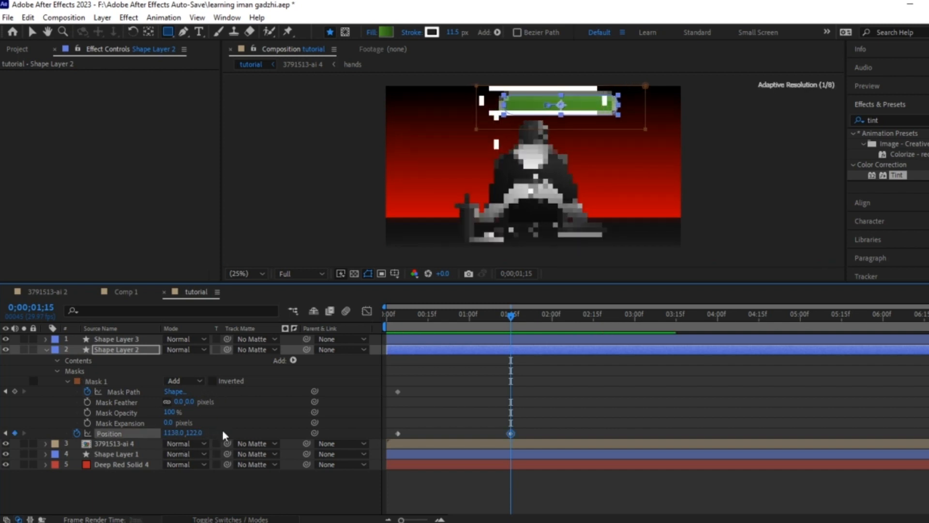
key(ctrl+z)
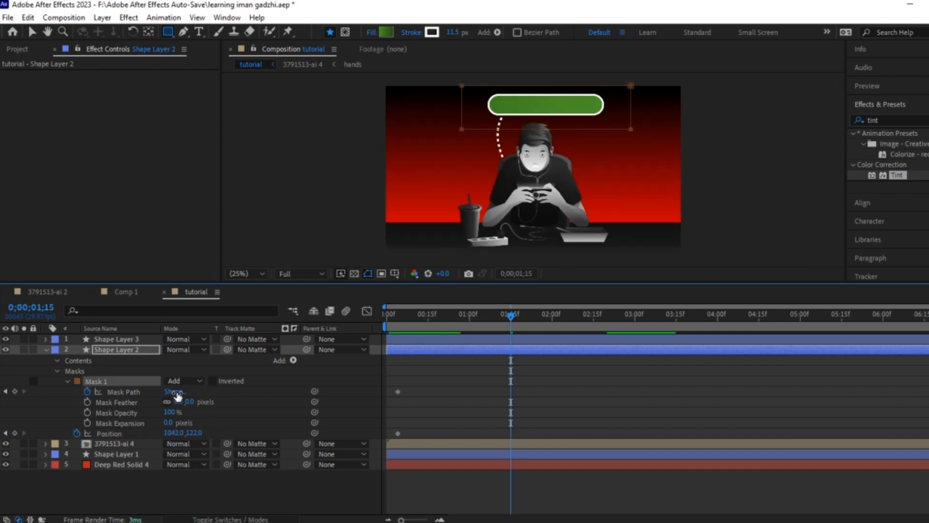
click(234, 482)
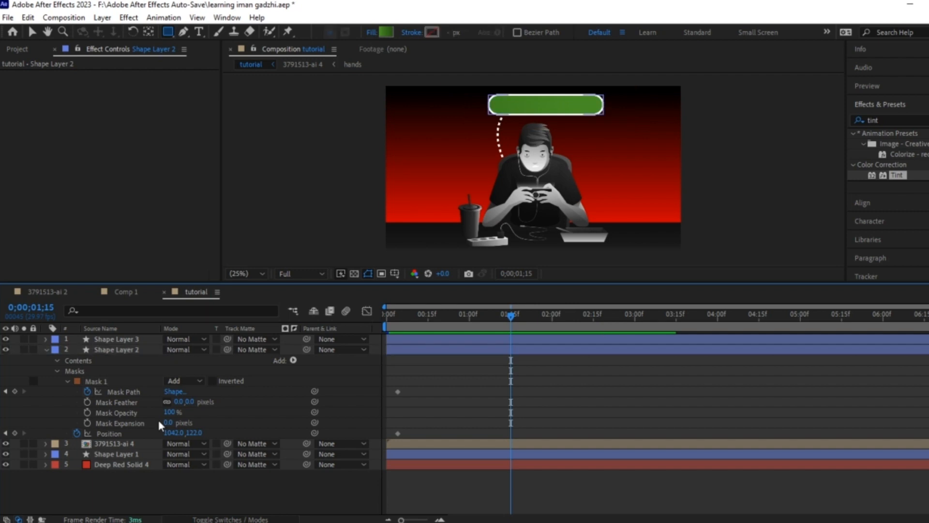
Step: Set Shape Layer 2's stroke width to 0 px, keeping the stroke type unchanged
click(89, 382)
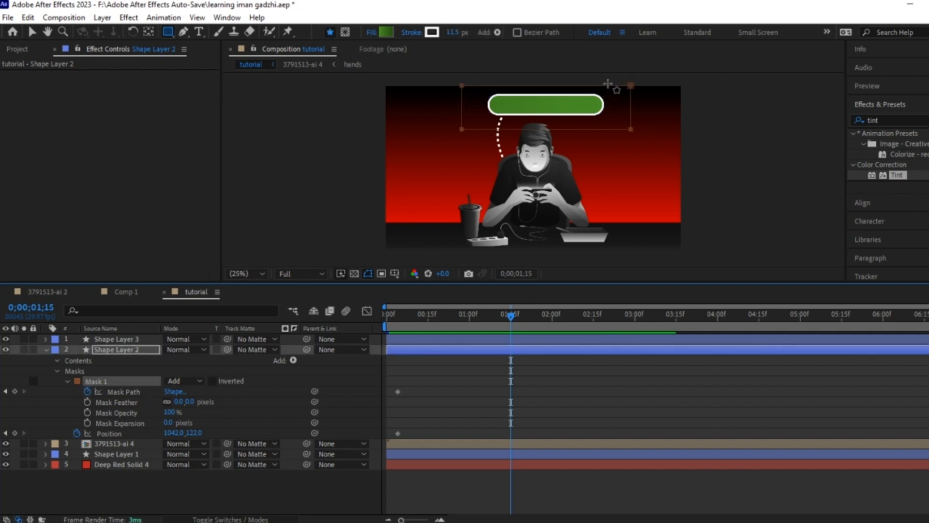
click(31, 32)
click(178, 396)
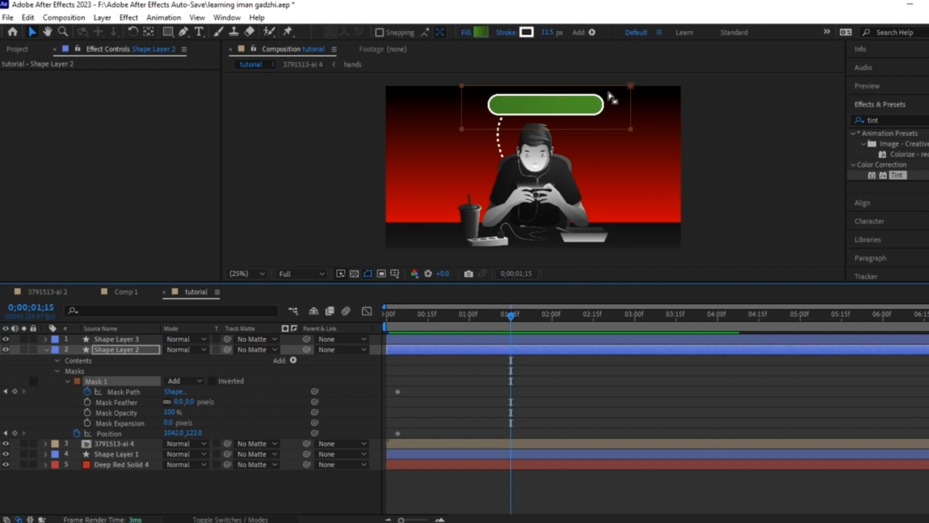
click(124, 351)
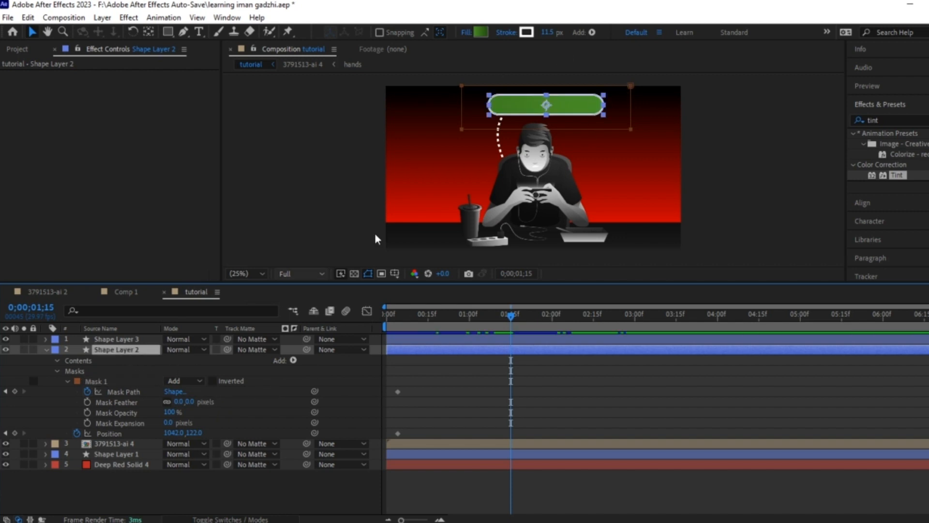
click(504, 33)
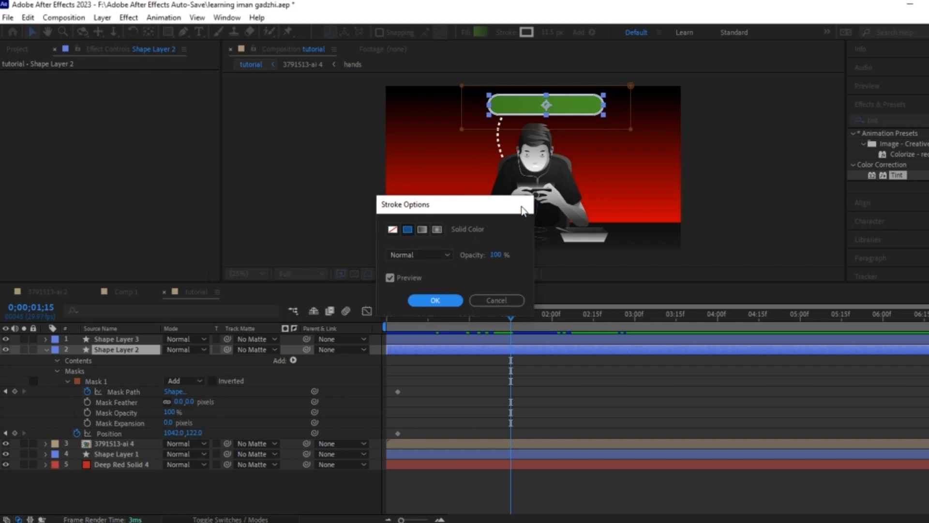
click(524, 205)
drag(547, 34, 375, 73)
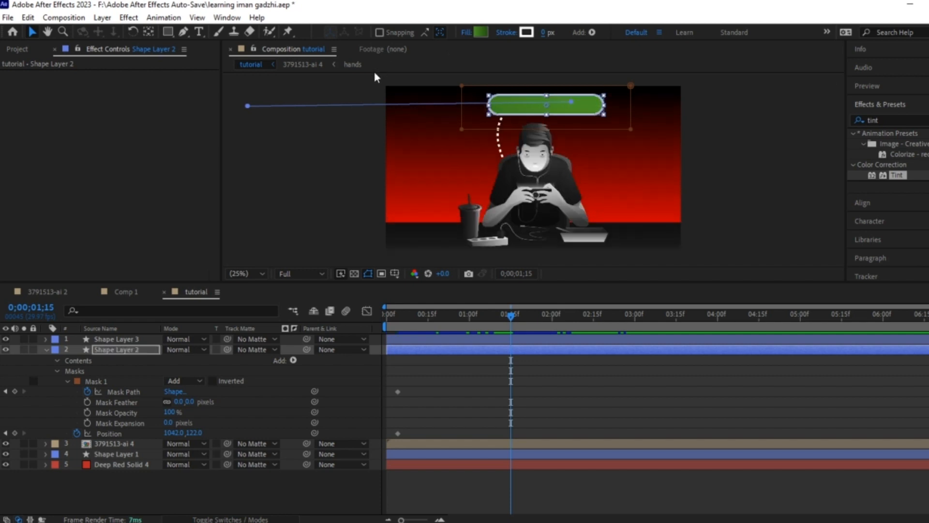
Step: Add a Mask Path keyframe for Mask 1 at 0;00;01;15, keeping the rectangle around the bar
drag(462, 86, 563, 92)
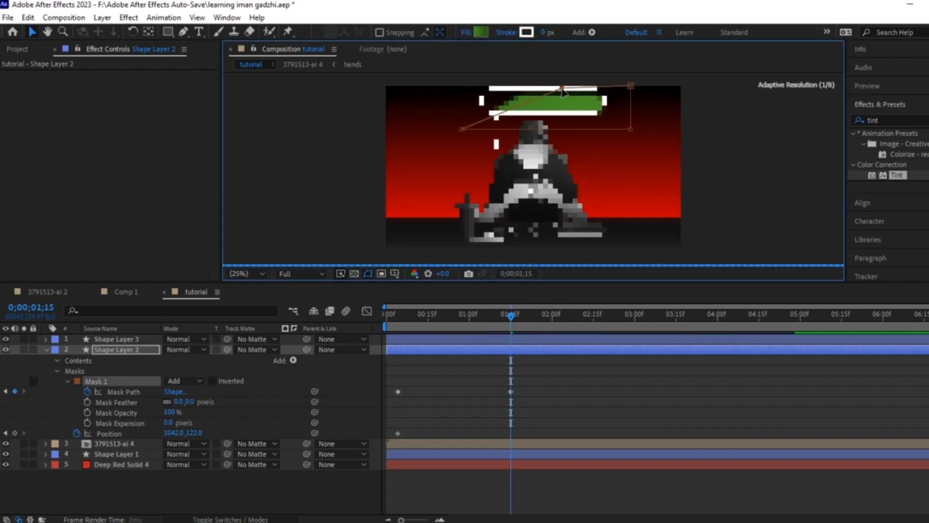
key(ctrl+z)
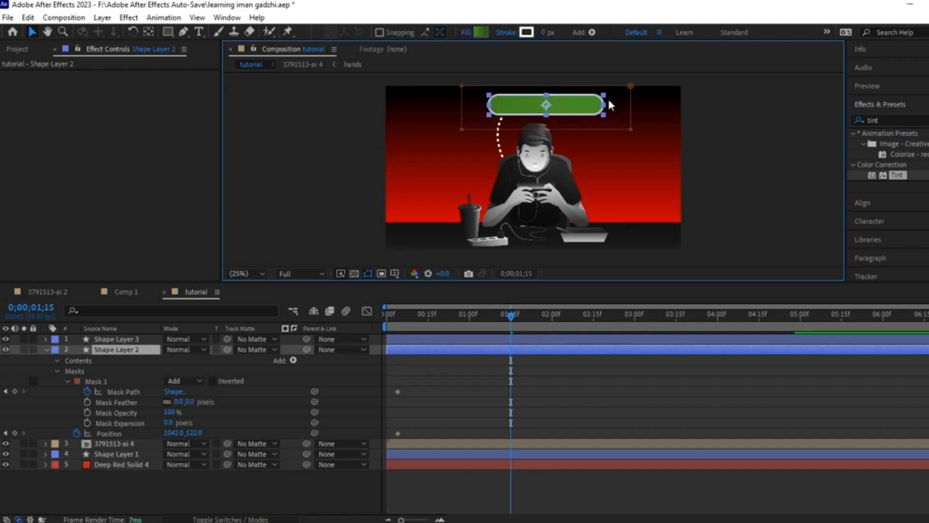
mouse_move(179, 393)
mouse_down()
mouse_move(255, 391)
mouse_move(356, 293)
mouse_move(165, 401)
mouse_up()
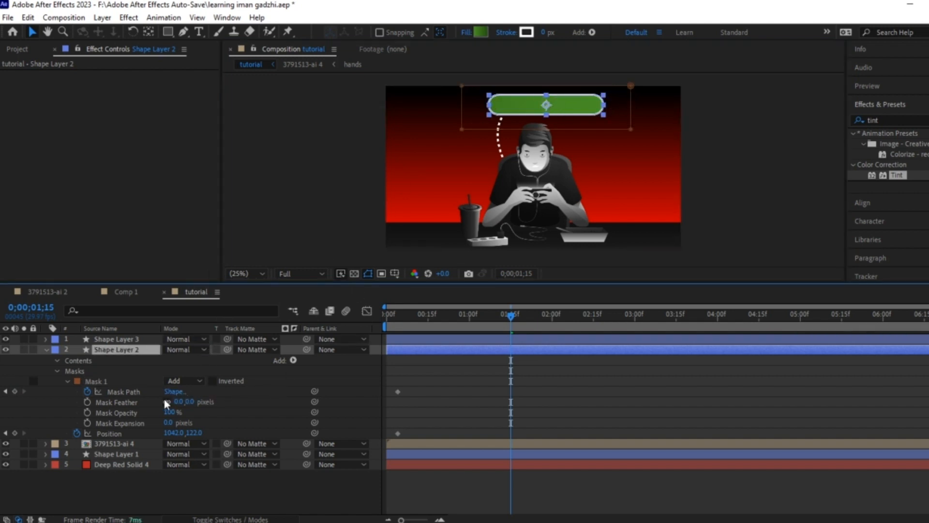
click(173, 391)
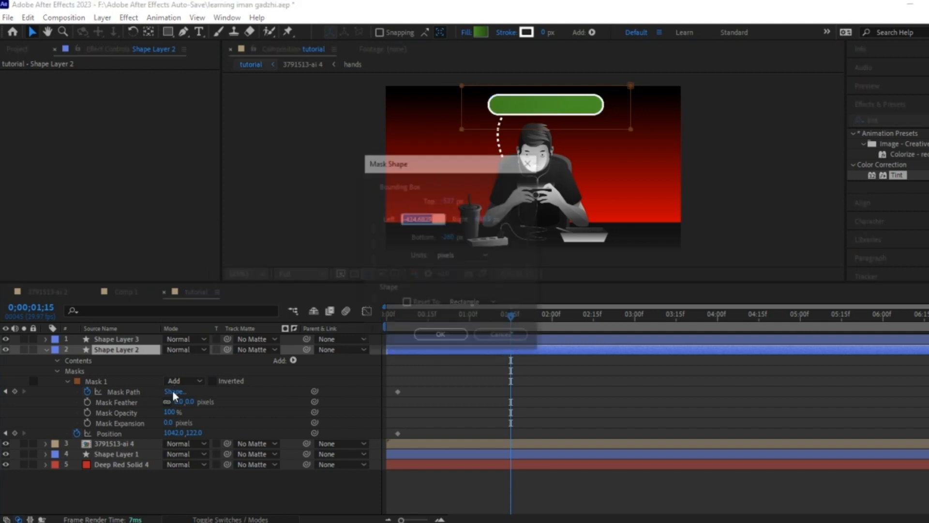
click(419, 338)
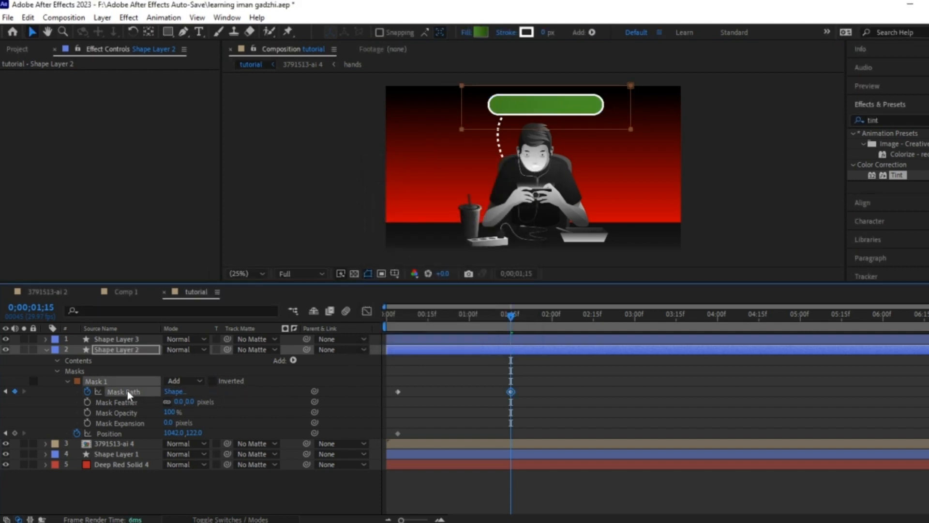
Step: Try moving the whole mask to the right, completely off the green bar, at 0;00;01;15
drag(632, 87, 701, 87)
drag(734, 85, 782, 84)
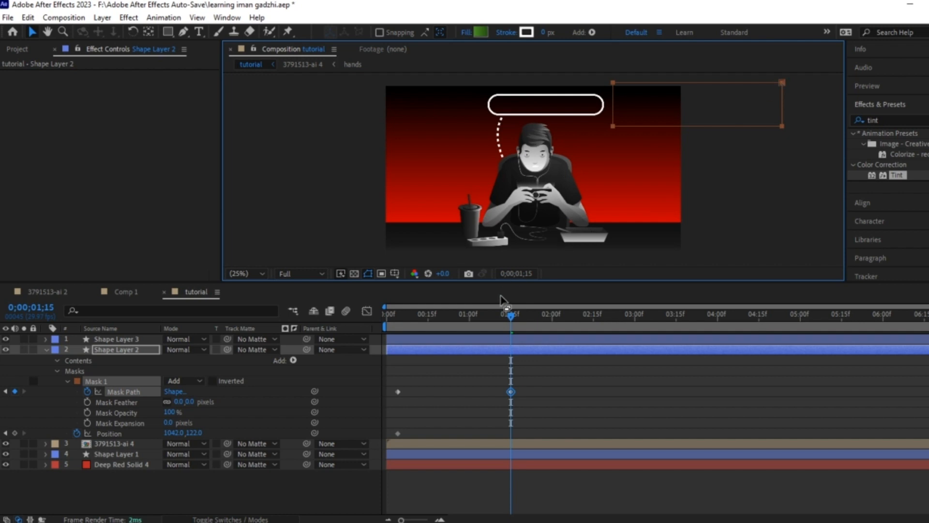
key(ctrl+z)
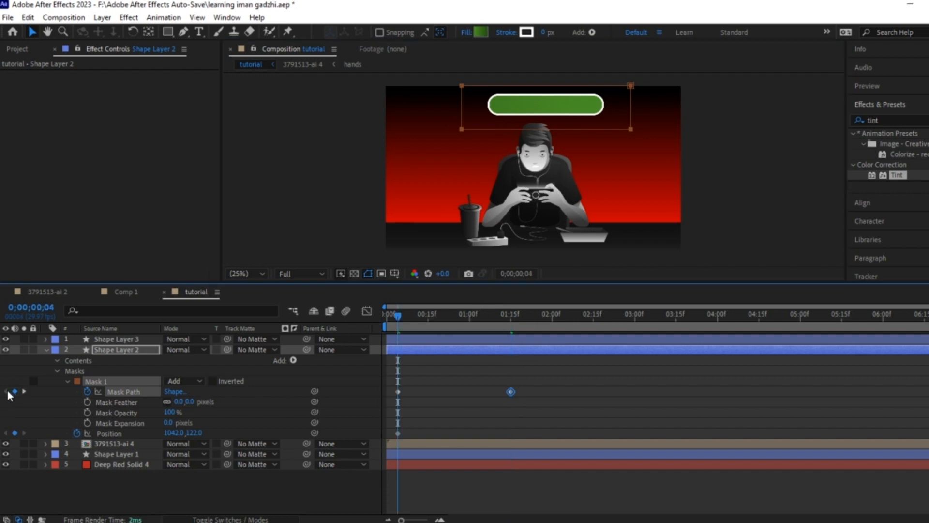
Step: At the 0;00;00;04 keyframe, move the whole mask left until it clears the green bar, and preview the fill animation
click(6, 391)
drag(633, 90, 479, 85)
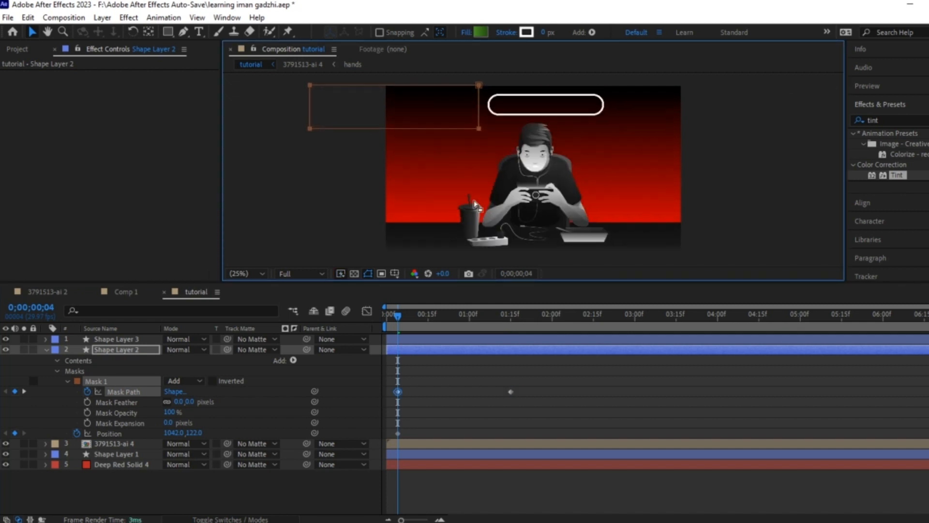
key(space)
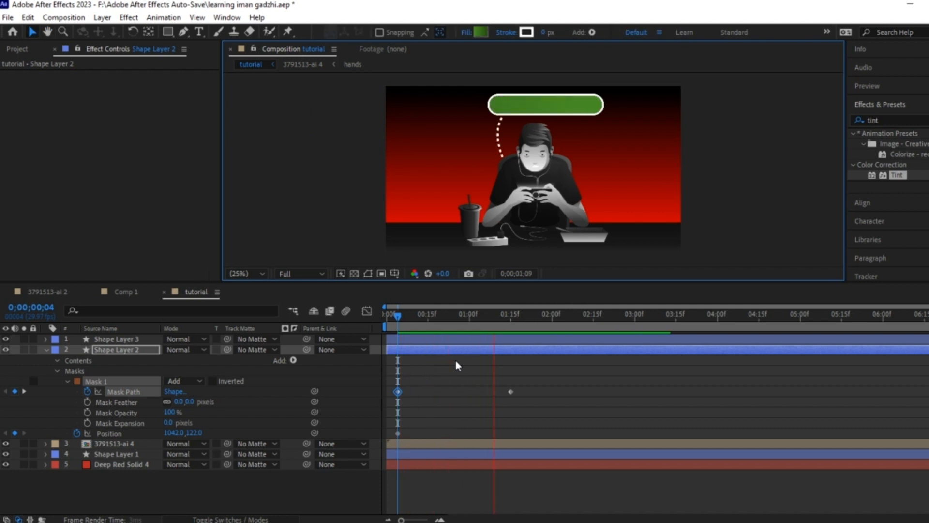
key(space)
Step: Move Shape Layer 2's first Mask Path and Position keyframes to about 0;00;00;09 and the final Mask Path keyframe to about 0;00;02;07
drag(530, 379, 386, 435)
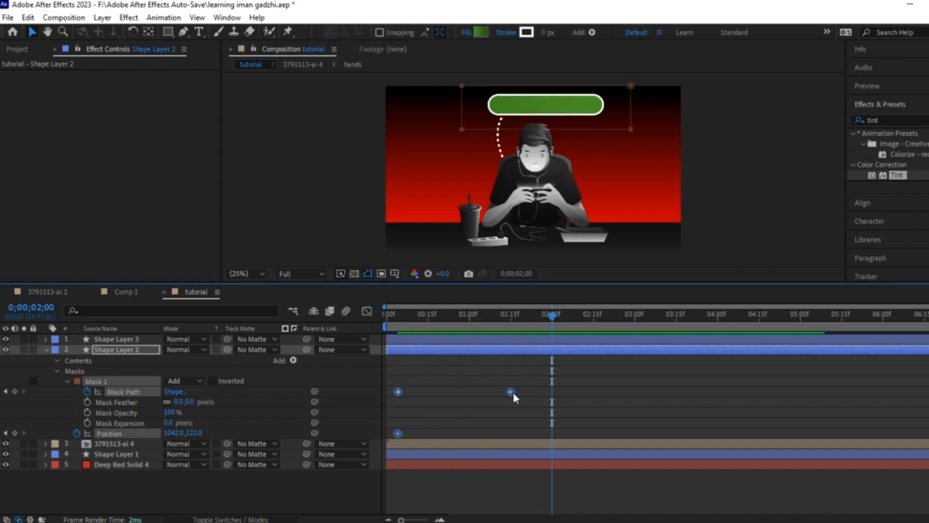
drag(536, 392, 571, 396)
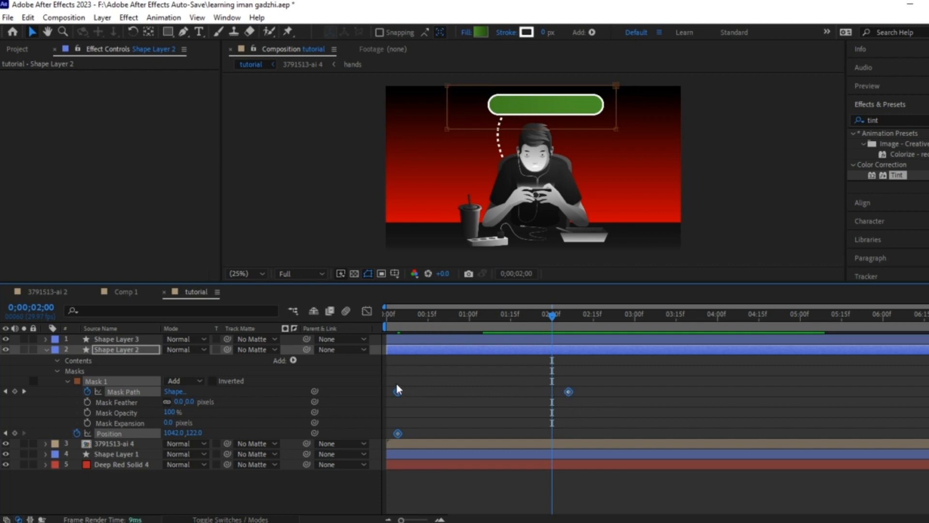
drag(571, 390, 560, 387)
drag(391, 369, 574, 393)
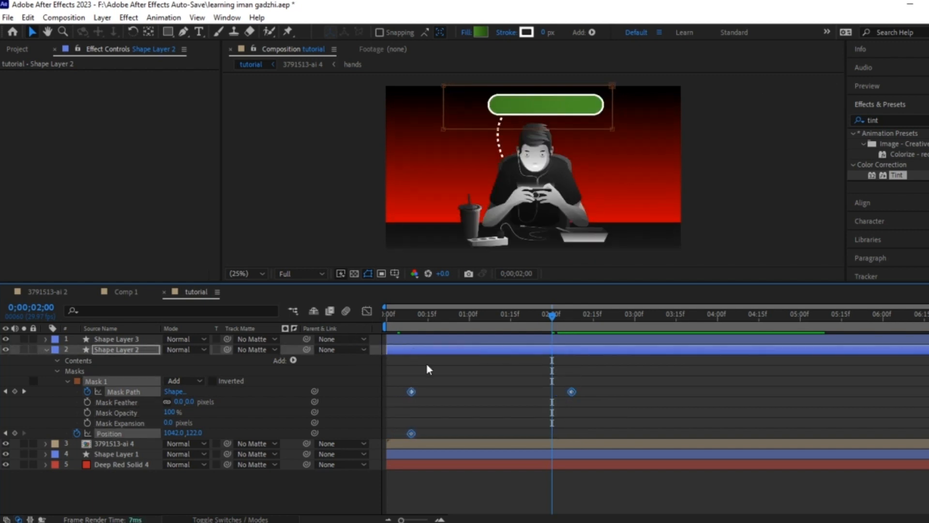
Step: Easy Ease Shape Layer 2's selected keyframes and lengthen the incoming ease of the final Mask Path keyframe in the graph
key(F9)
click(370, 310)
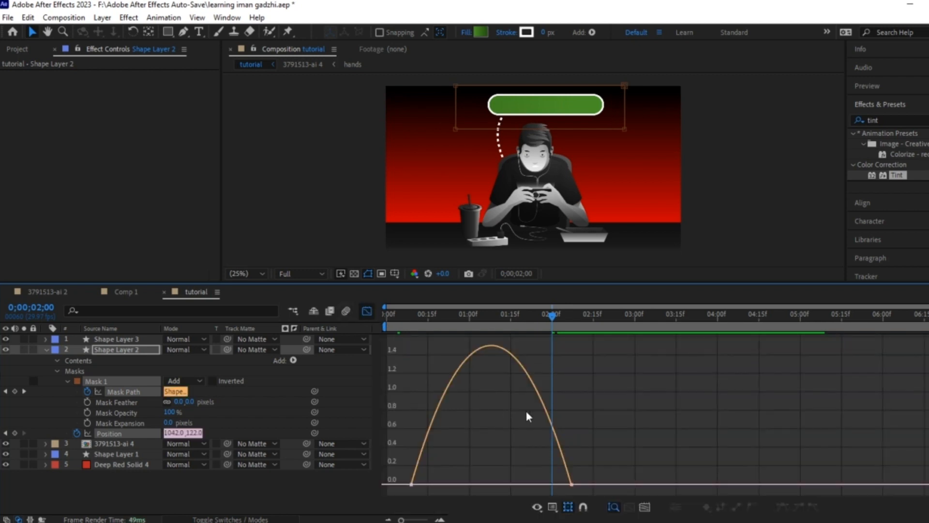
drag(661, 453, 404, 495)
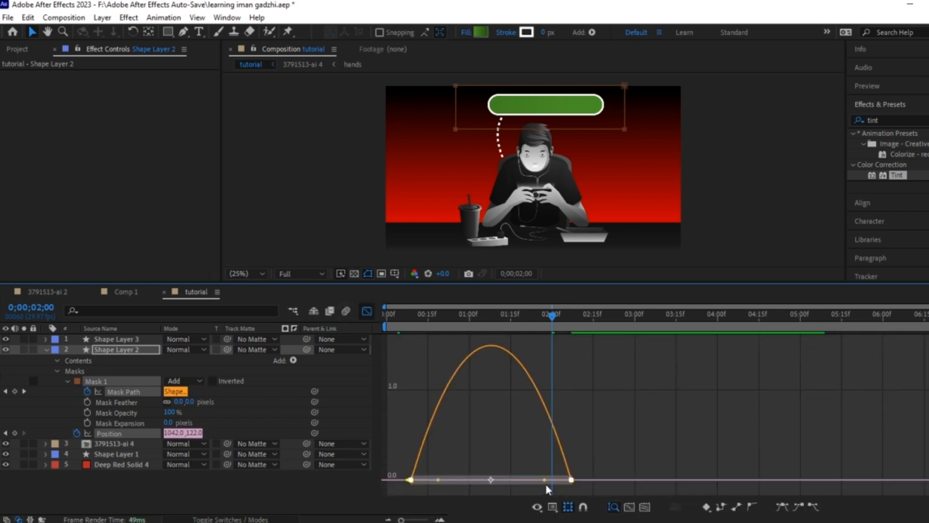
drag(543, 481, 513, 479)
drag(430, 316, 409, 325)
key(Home)
click(367, 311)
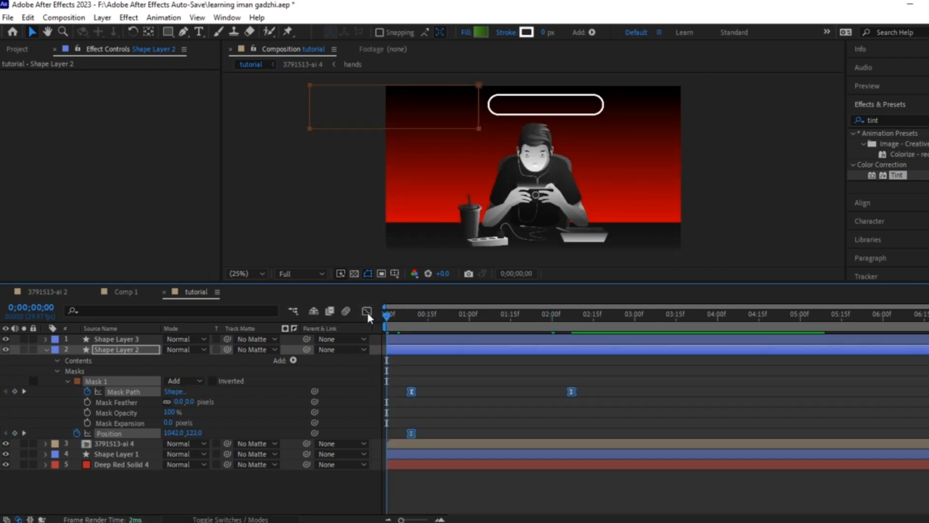
Step: Preview the eased fill of the green bar from the start, with Shape Layer 2's properties collapsed
click(382, 370)
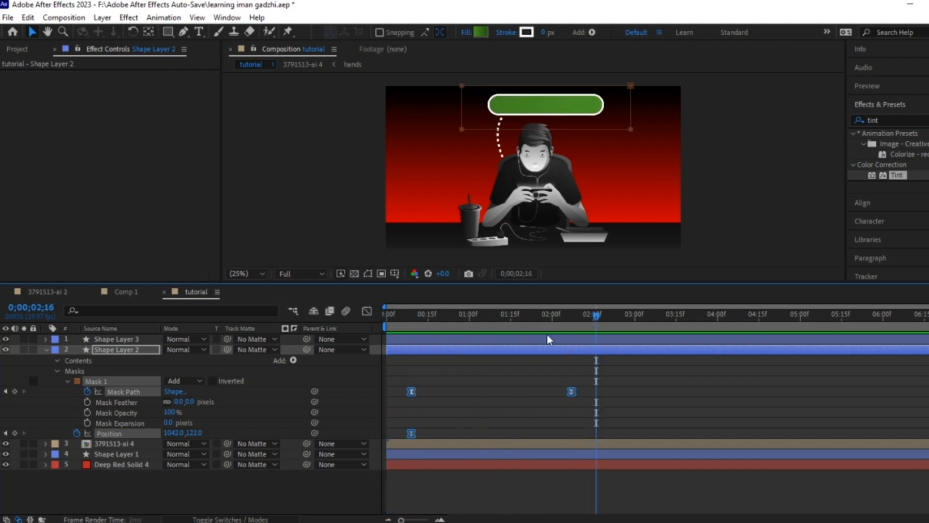
key(space)
click(276, 483)
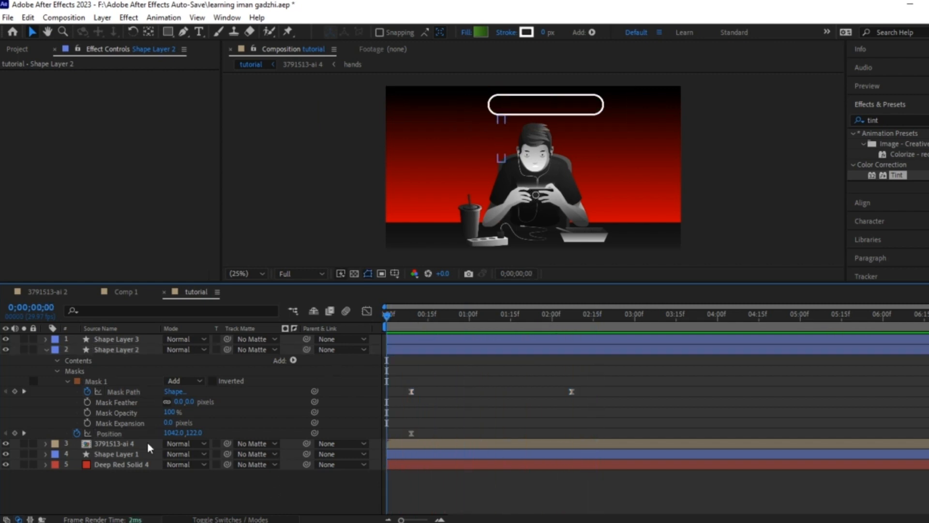
click(47, 349)
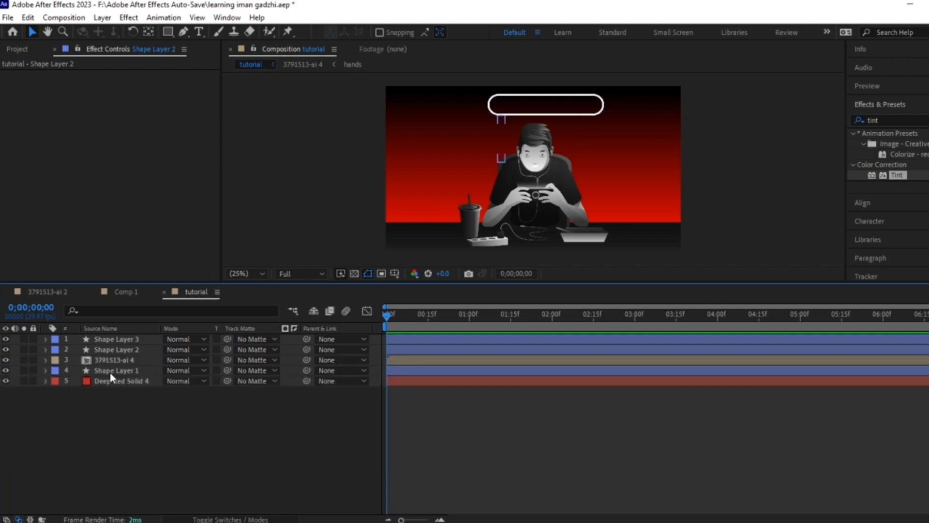
key(space)
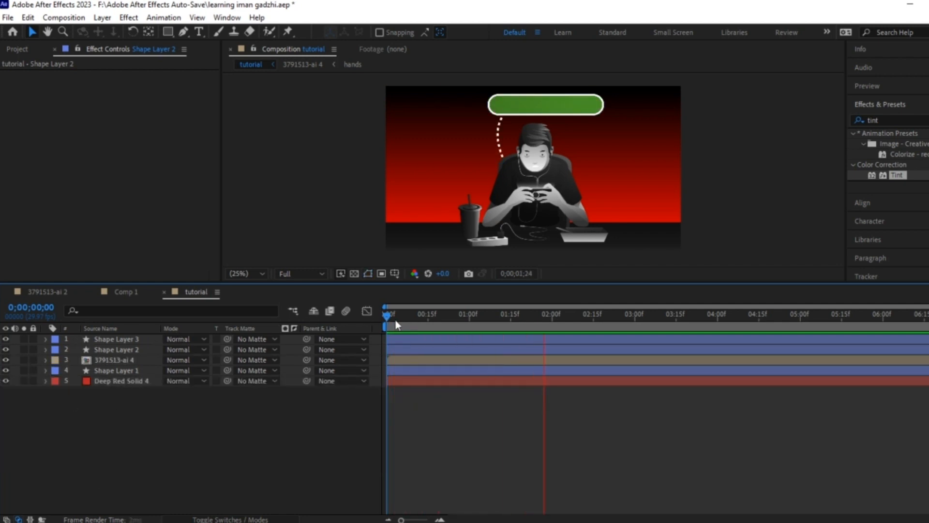
key(space)
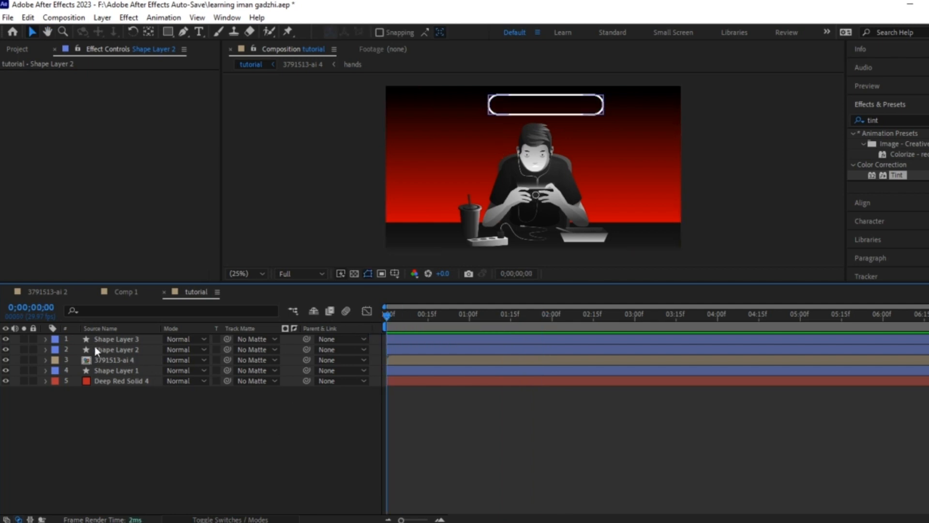
Step: Add a new null object to the tutorial composition
click(76, 338)
click(111, 445)
right_click(112, 475)
mouse_move(184, 326)
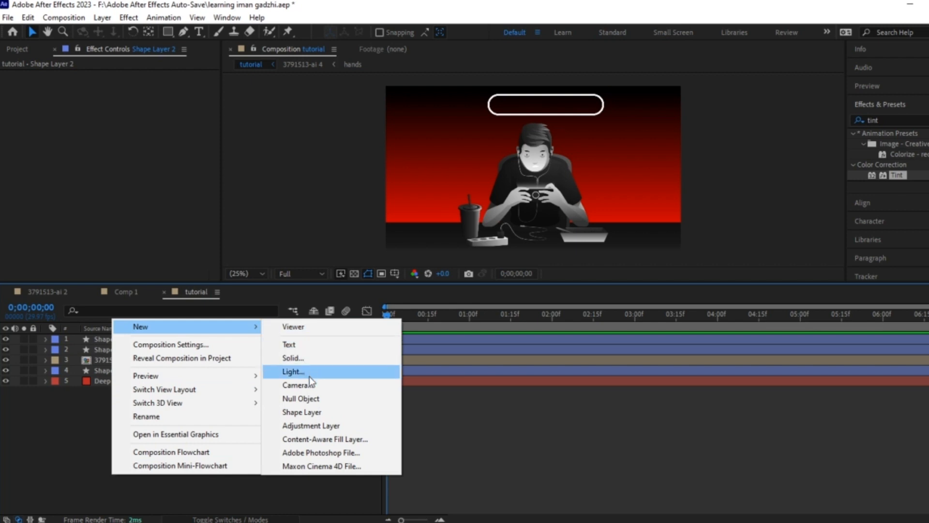
click(312, 400)
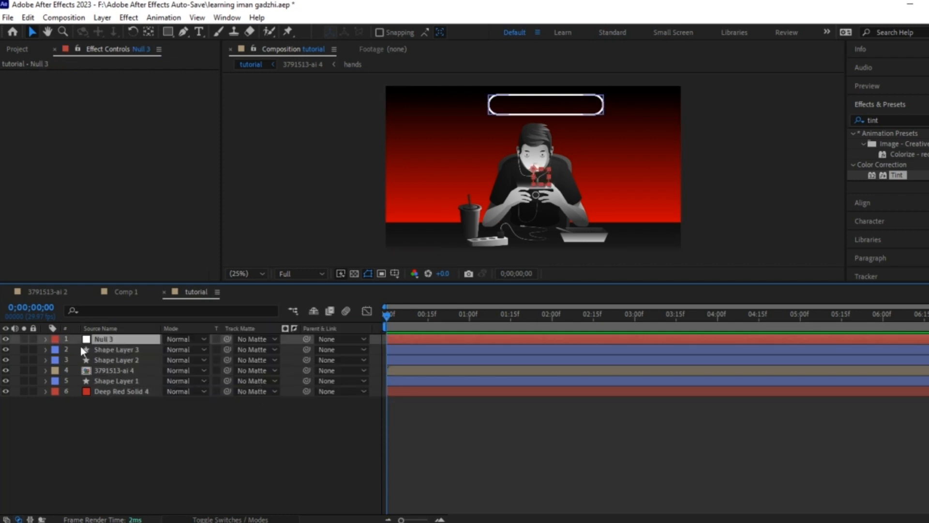
Step: Parent Shape Layer 3 and Shape Layer 2 to Null 3
click(111, 349)
shift+click(103, 361)
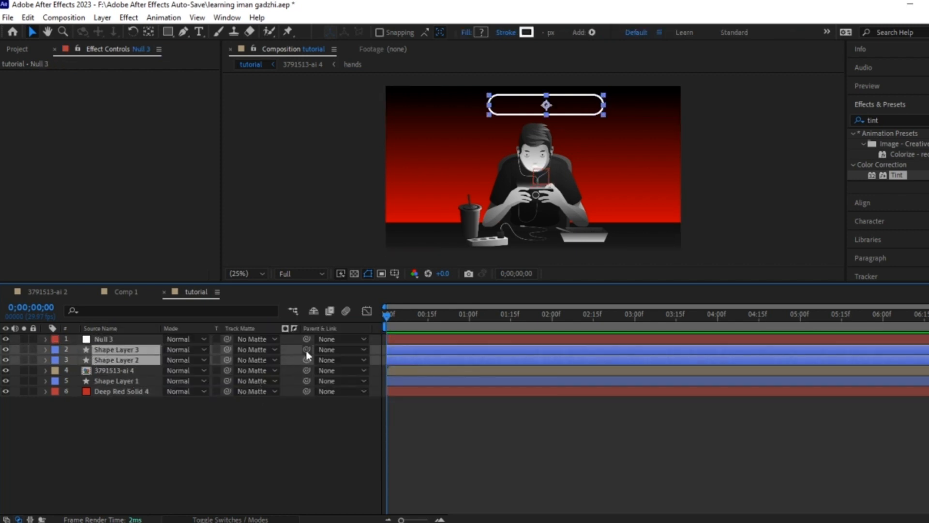
drag(307, 360, 112, 343)
Step: Keyframe Null 3's Position at 960, 540 and shift that keyframe to about one second
click(124, 341)
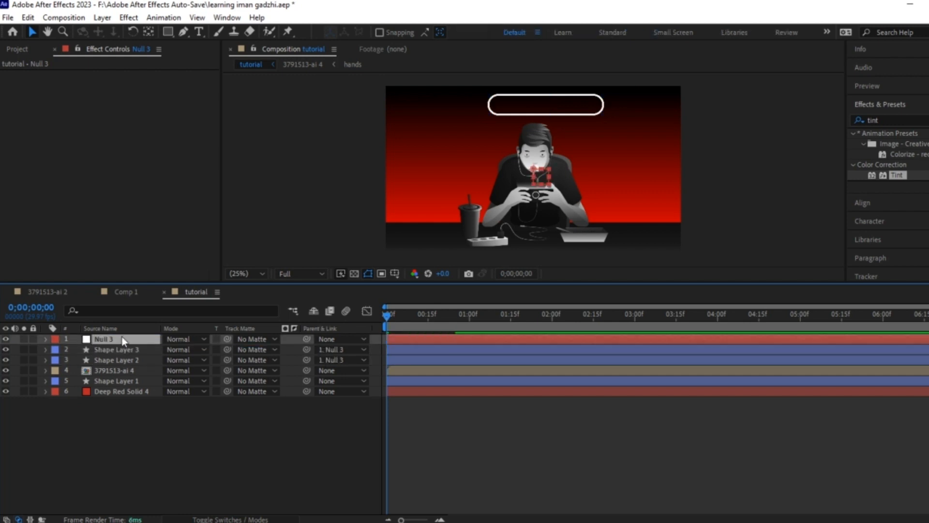
key(p)
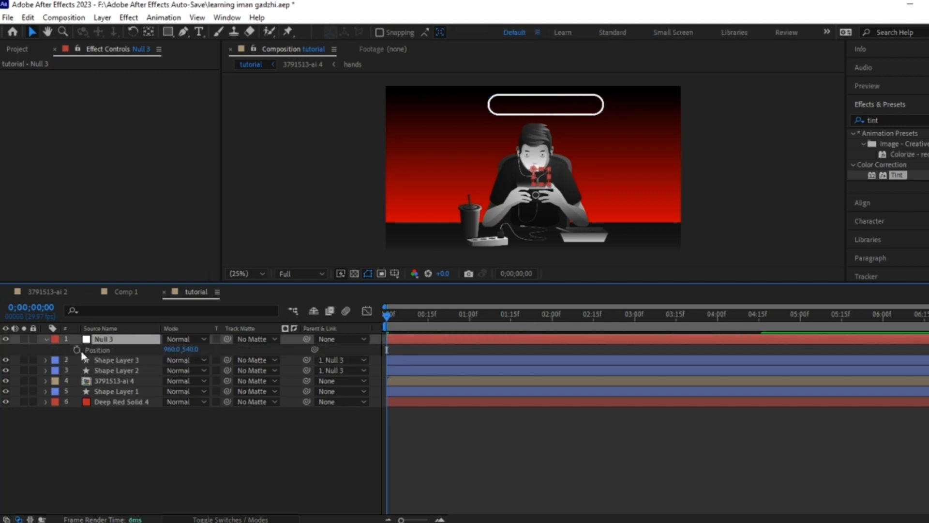
click(77, 349)
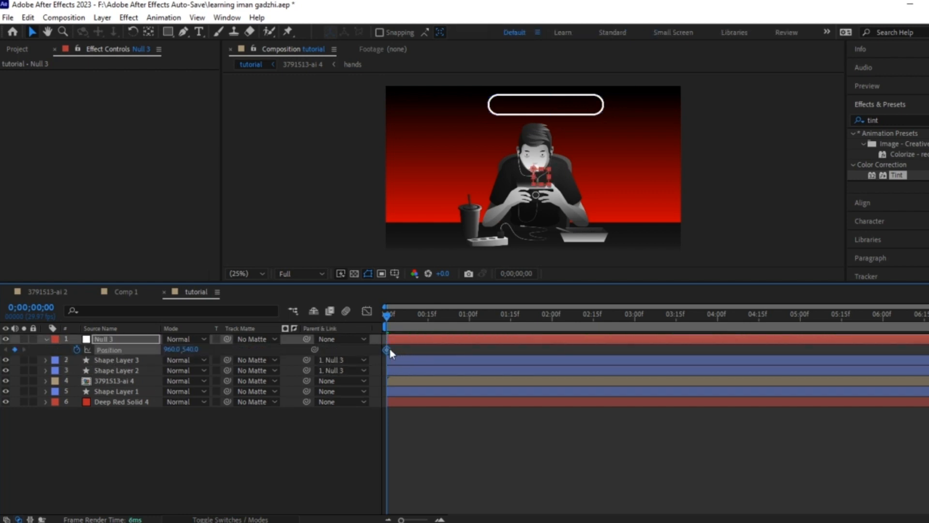
drag(518, 370, 509, 371)
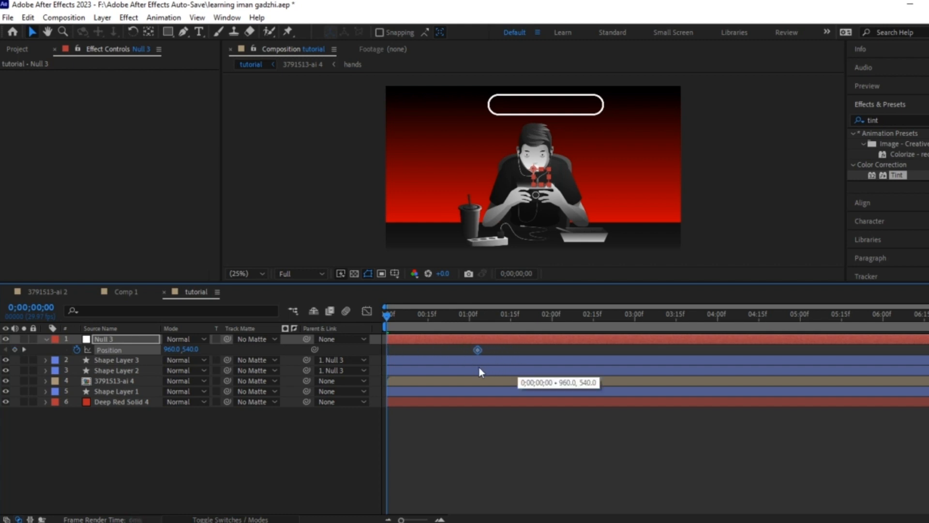
Step: Set Null 3's Position to 960, 600 at 0;00;00;08 so the bar starts lower
drag(394, 313, 410, 316)
drag(190, 349, 218, 383)
drag(199, 349, 210, 347)
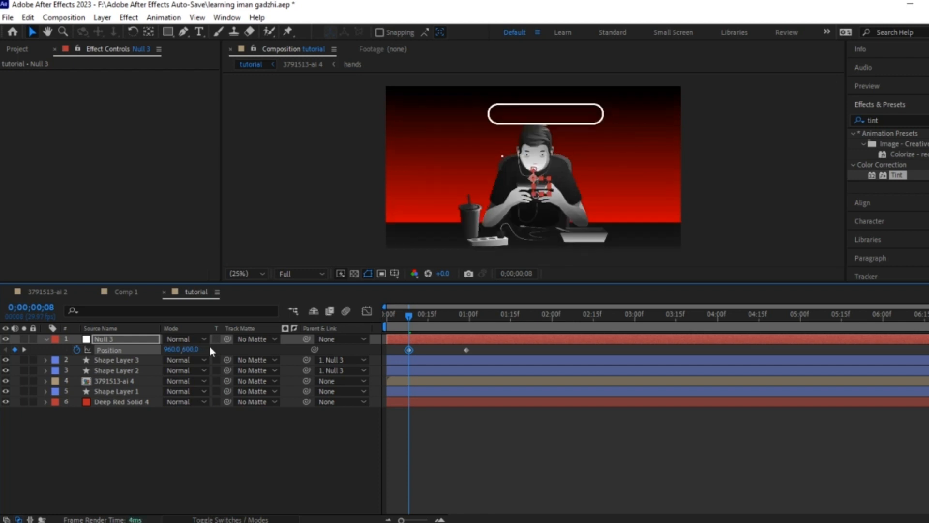
Step: Move Null 3 below the 3791513-ai 4 layer and preview the bar's rise
drag(109, 338, 115, 383)
key(space)
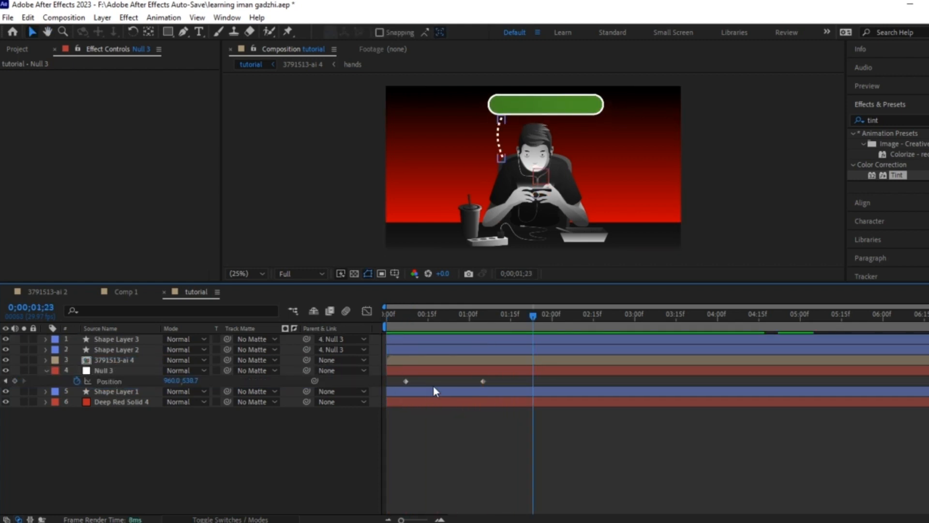
key(ctrl+z)
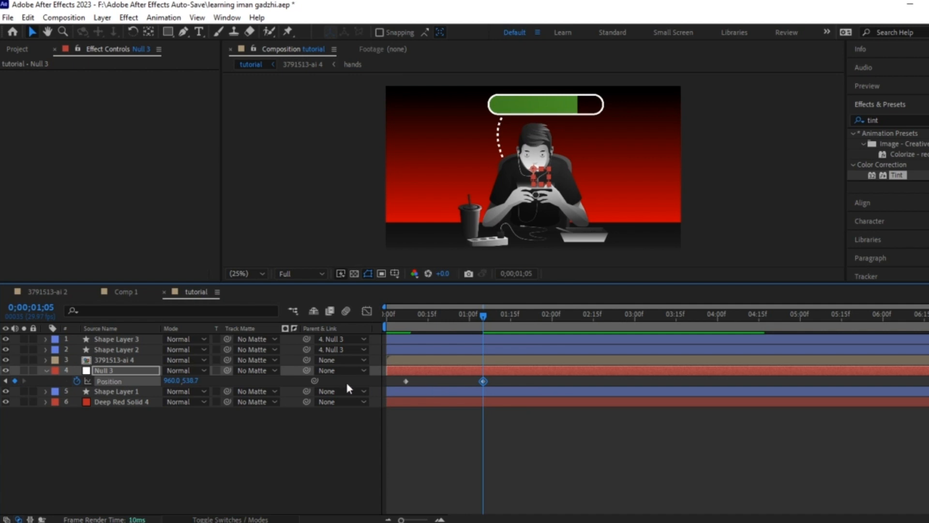
Step: Easy Ease Null 3's two Position keyframes, reshape the speed curve for a quick start and slow finish, and preview the motion
drag(517, 382, 393, 391)
key(F9)
click(367, 312)
drag(544, 415, 384, 471)
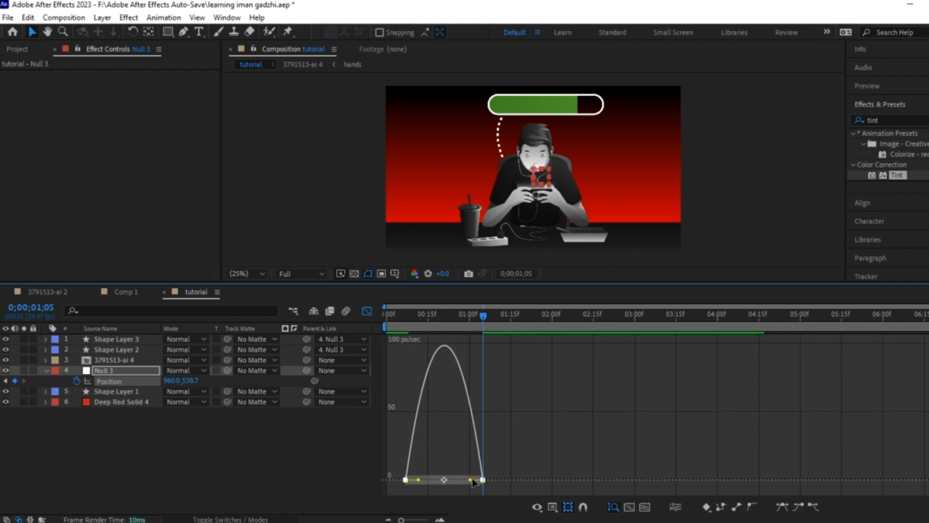
mouse_move(457, 479)
mouse_down()
mouse_move(441, 478)
mouse_move(454, 482)
mouse_up()
drag(440, 319, 356, 335)
key(space)
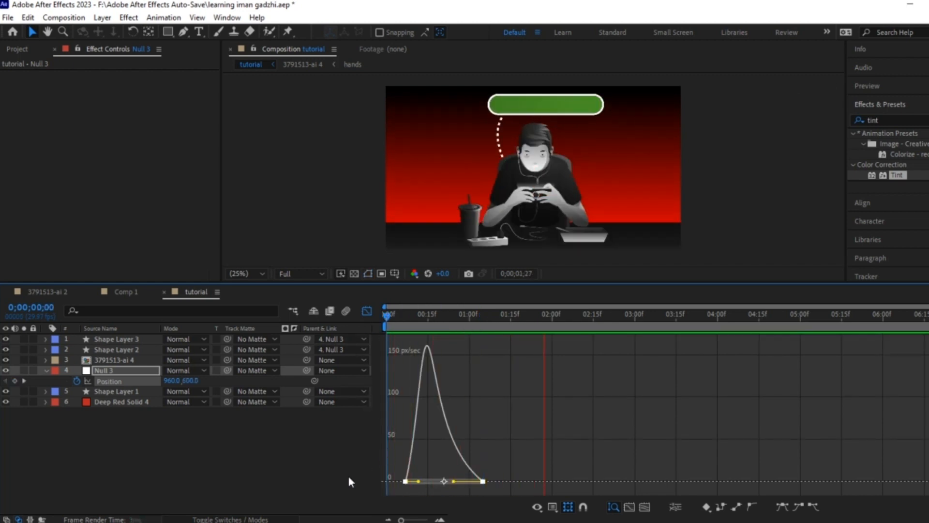
click(327, 441)
click(368, 311)
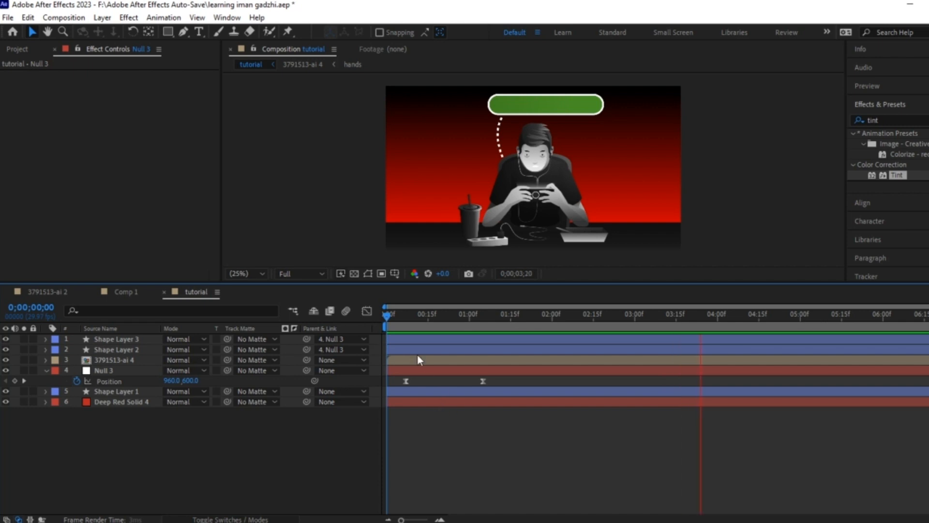
Step: Add a text layer reading DOPAMINE over the progress bar at 0;00;01;22
key(ctrl+t)
click(503, 114)
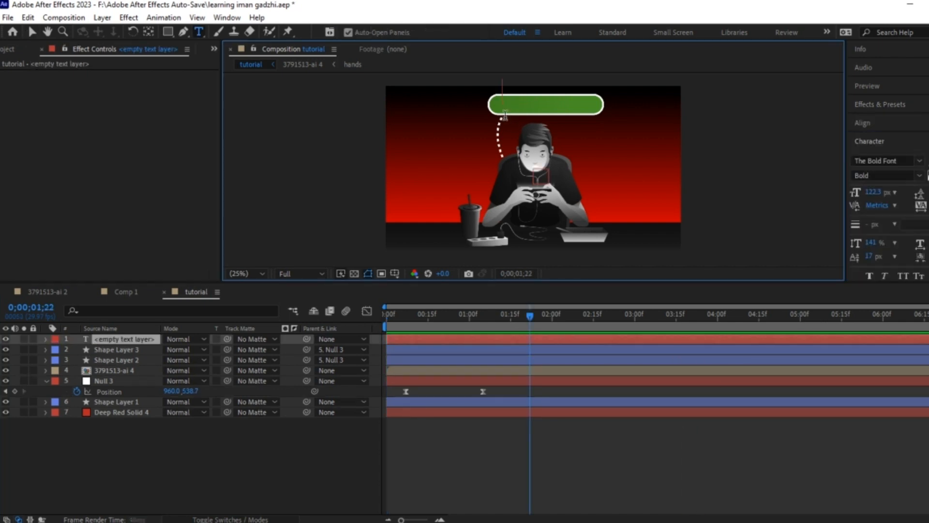
text(DOPAMINE)
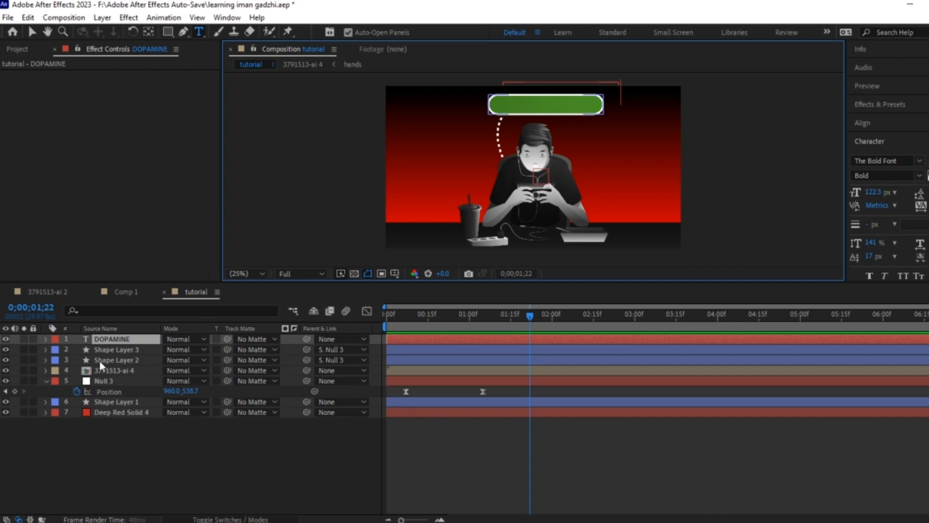
Step: At the first frame, shrink the DOPAMINE text and centre it inside the bar outline at Position 810, 226.6, and preview it
click(132, 341)
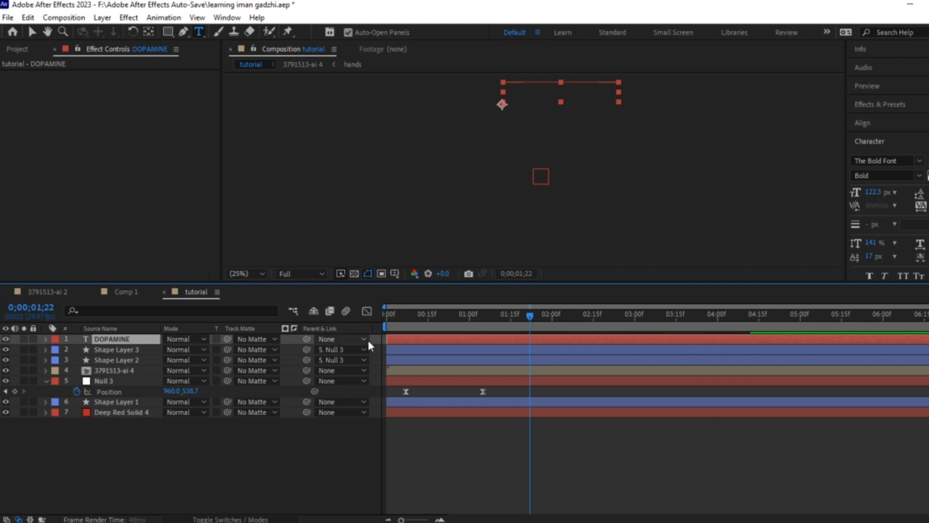
key(Home)
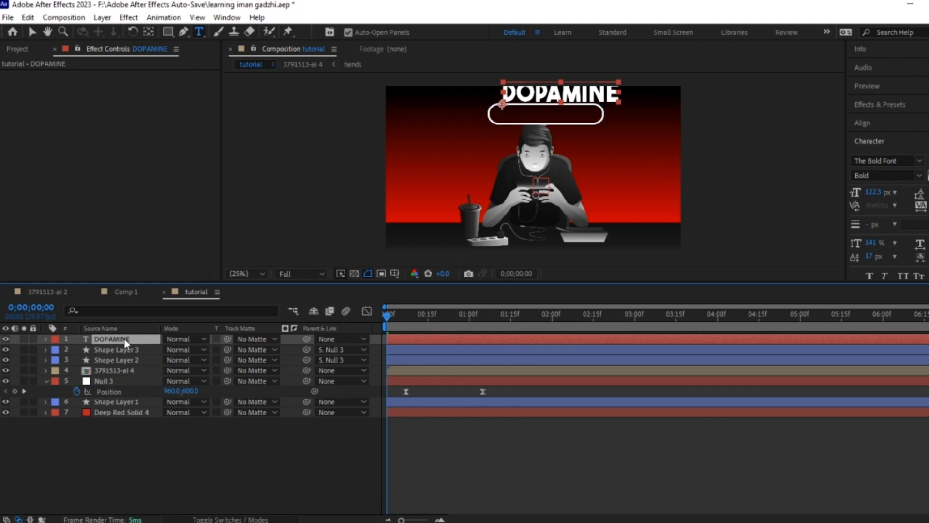
key(p)
drag(190, 350, 297, 317)
drag(178, 349, 203, 351)
click(205, 440)
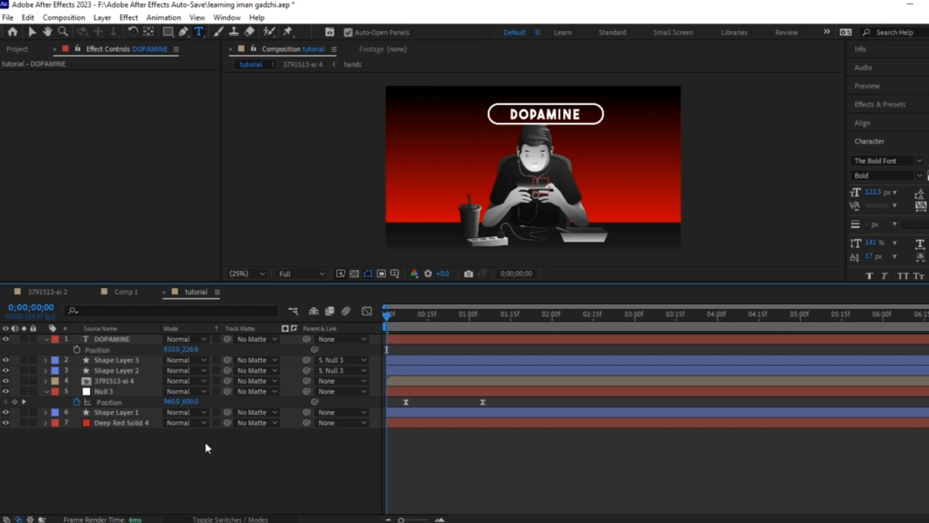
key(space)
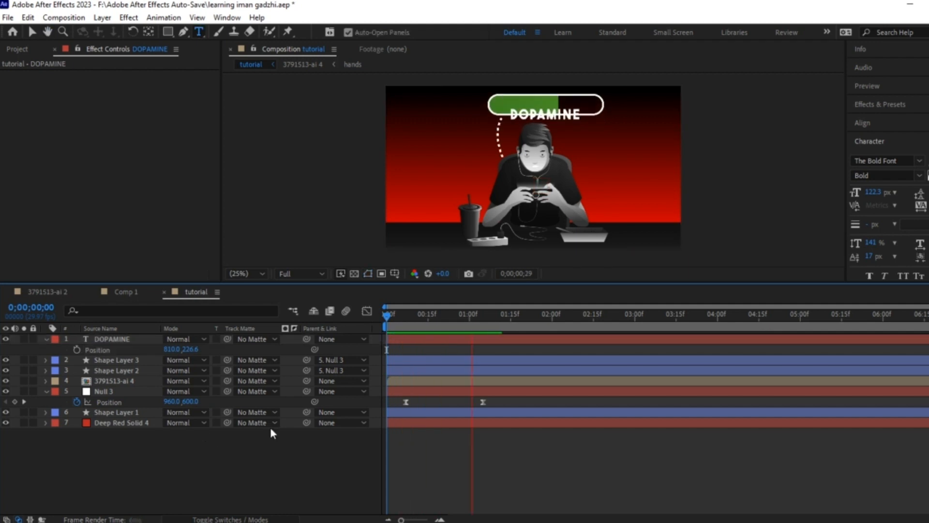
key(space)
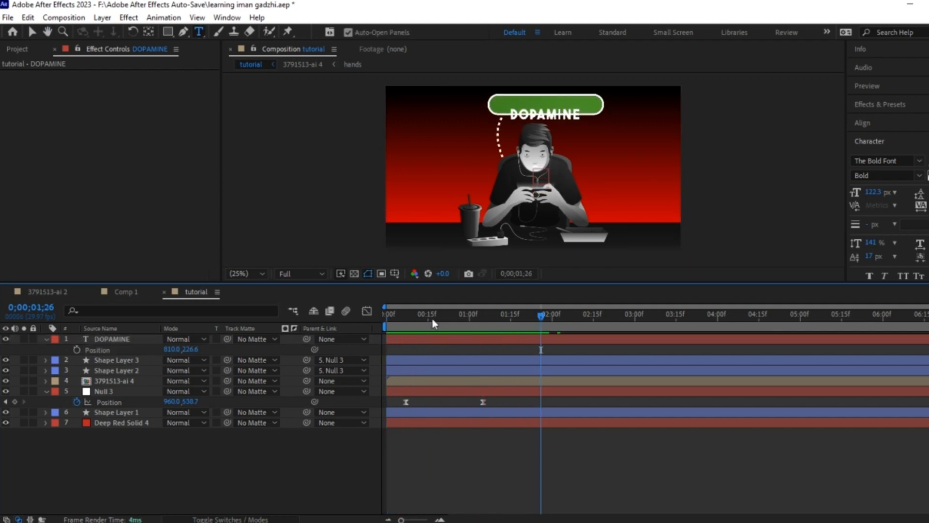
Step: Parent the DOPAMINE text layer to Null 3 at 0;00;01;15 and preview it moving with the bar
click(106, 341)
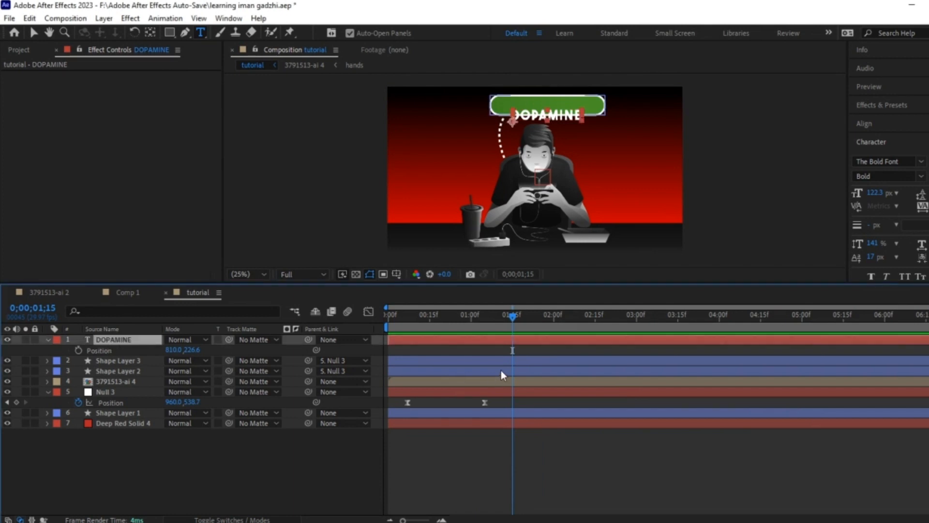
mouse_move(117, 345)
mouse_down()
mouse_move(123, 395)
mouse_move(124, 342)
mouse_up()
drag(308, 340, 125, 394)
drag(453, 317, 286, 341)
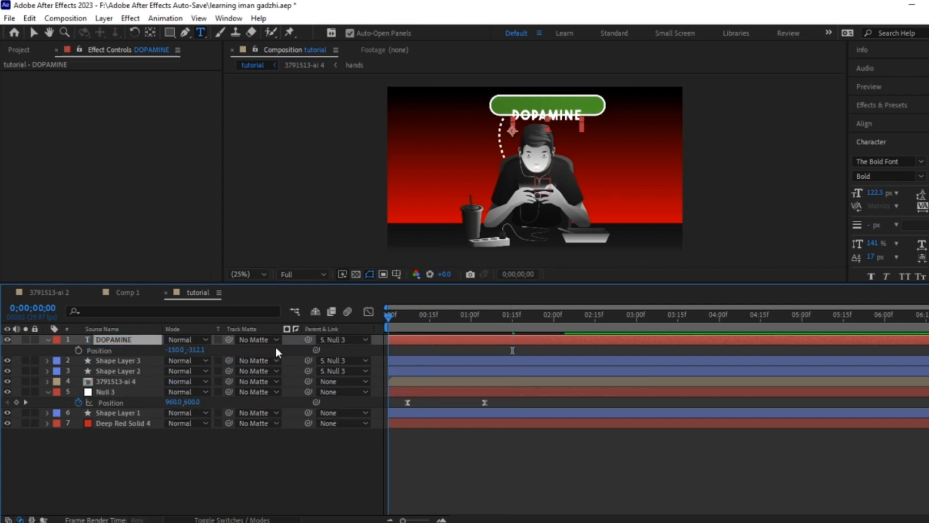
click(230, 443)
key(space)
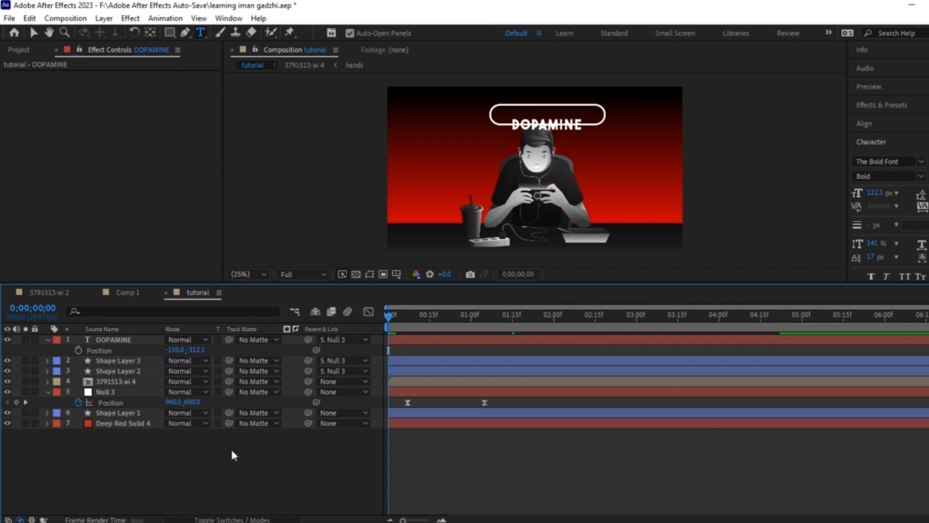
key(space)
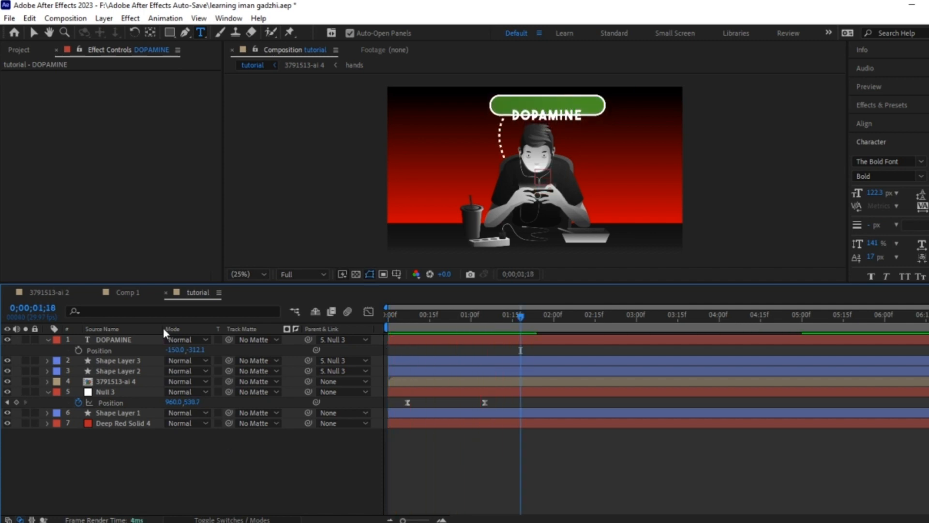
Step: Raise the DOPAMINE text back inside the bar by setting its Position to -150, -376.5, and preview it from the first frame
click(129, 340)
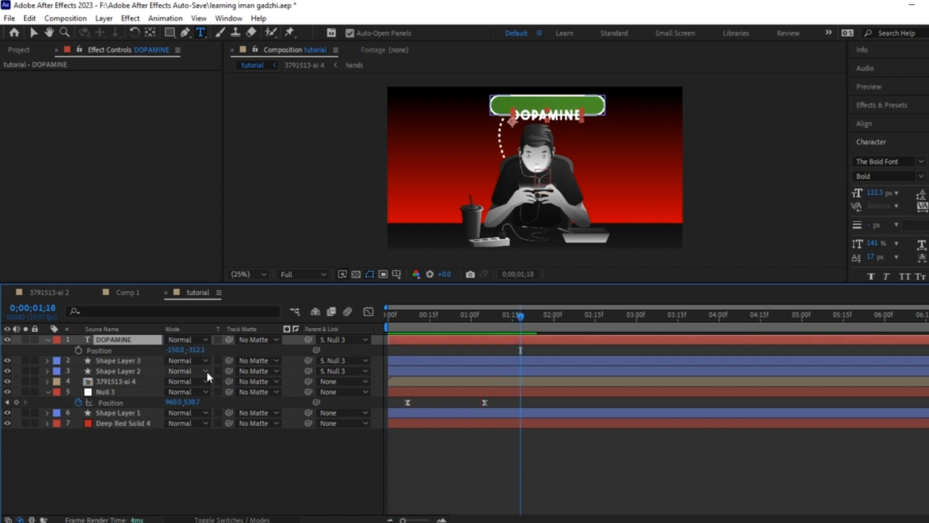
drag(196, 349, 138, 361)
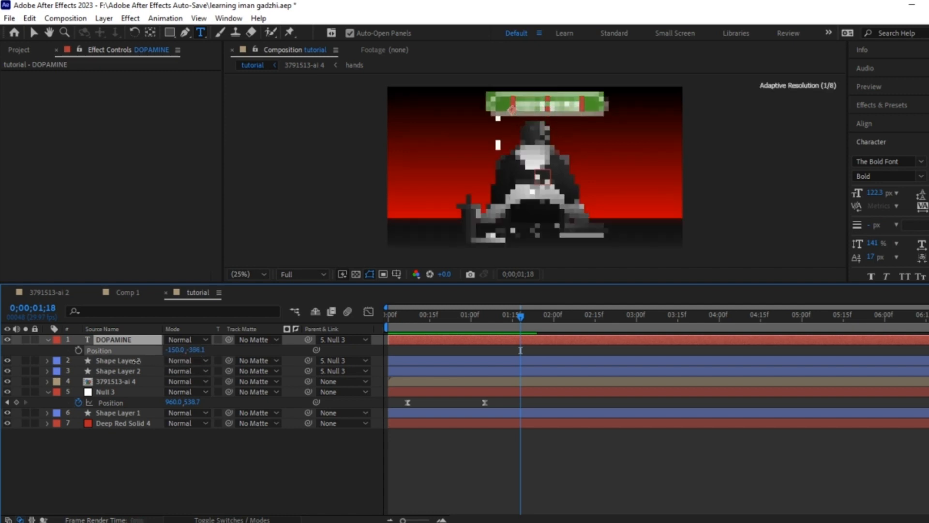
key(Home)
click(208, 447)
key(space)
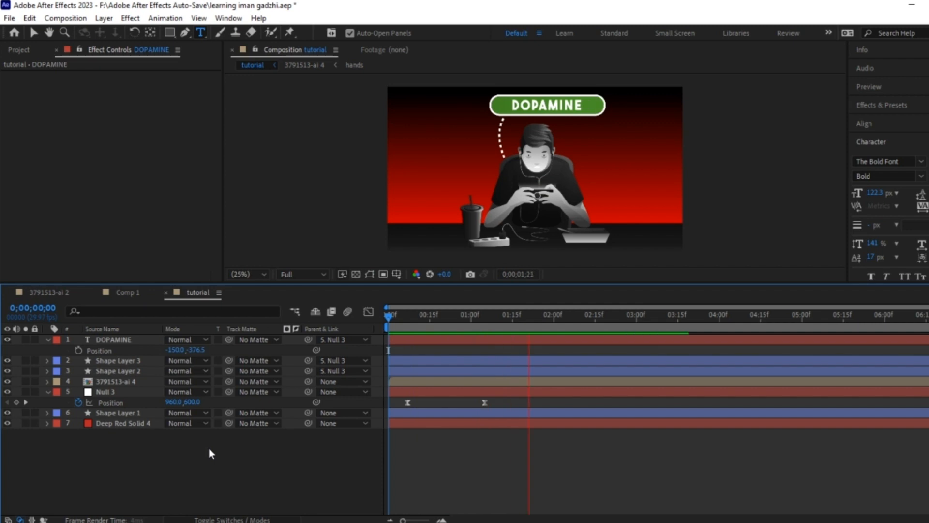
Step: Add an adjustment layer at the top of the tutorial composition
right_click(143, 456)
mouse_move(194, 310)
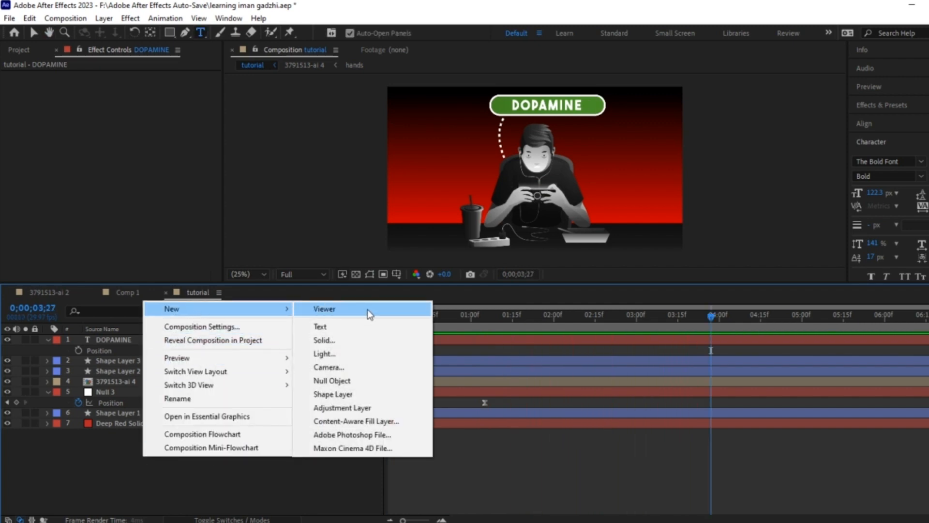
click(361, 408)
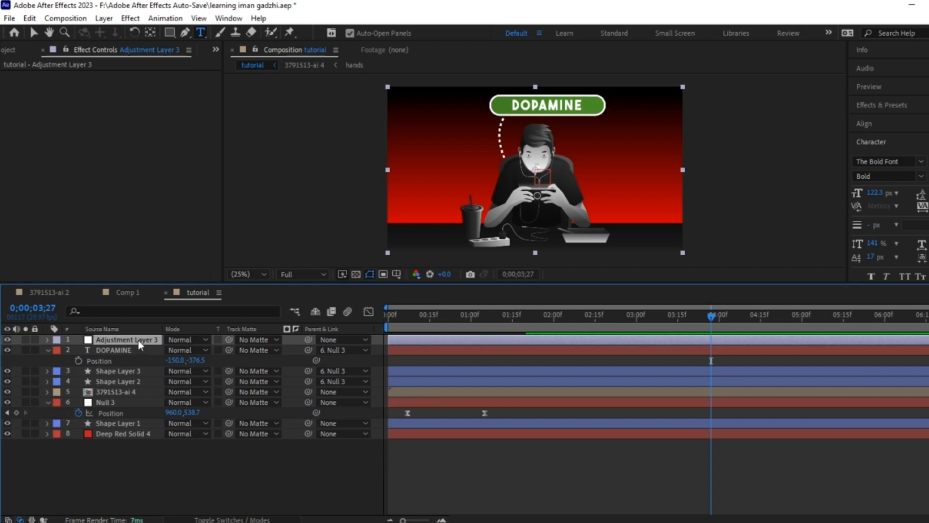
Step: Find the Transform effect by searching for "transform" and apply it to Adjustment Layer 3
click(869, 142)
click(875, 106)
click(852, 126)
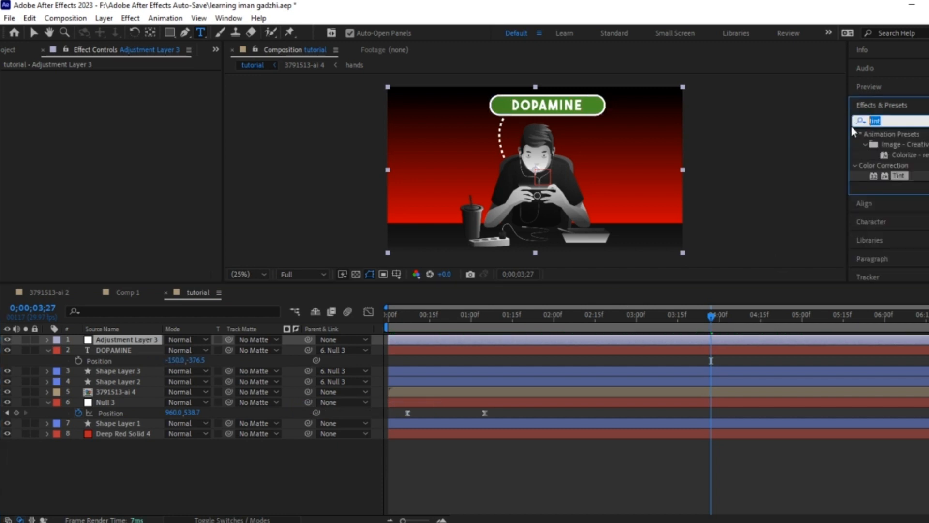
text(te)
key(BackSpace)
text(r)
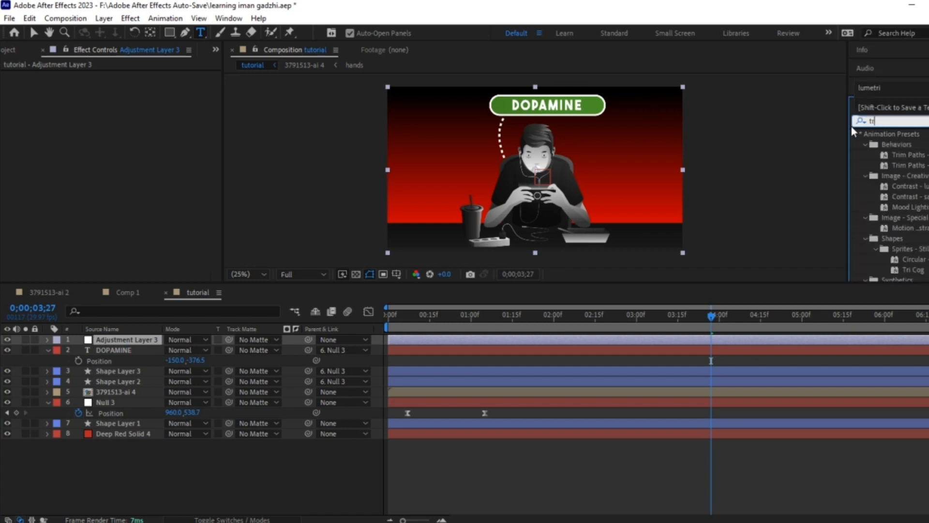
text(ansform)
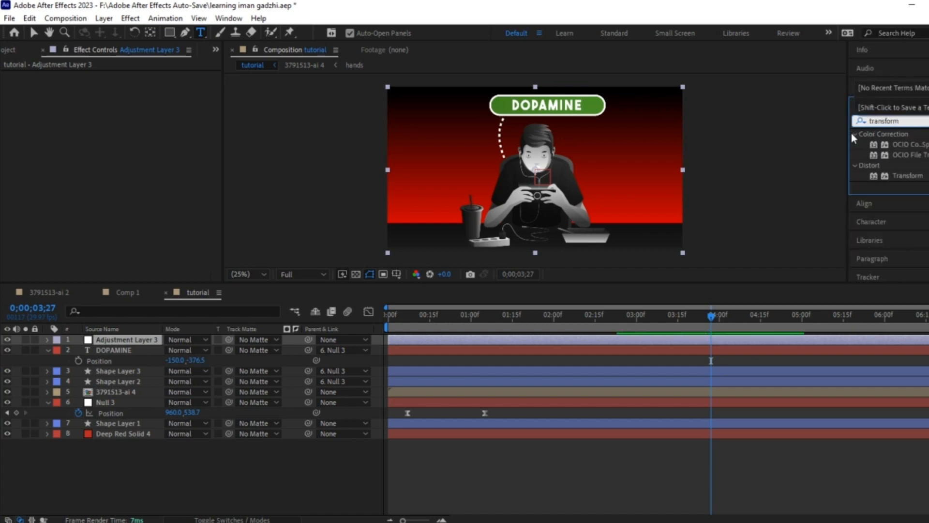
click(914, 177)
drag(914, 177, 138, 340)
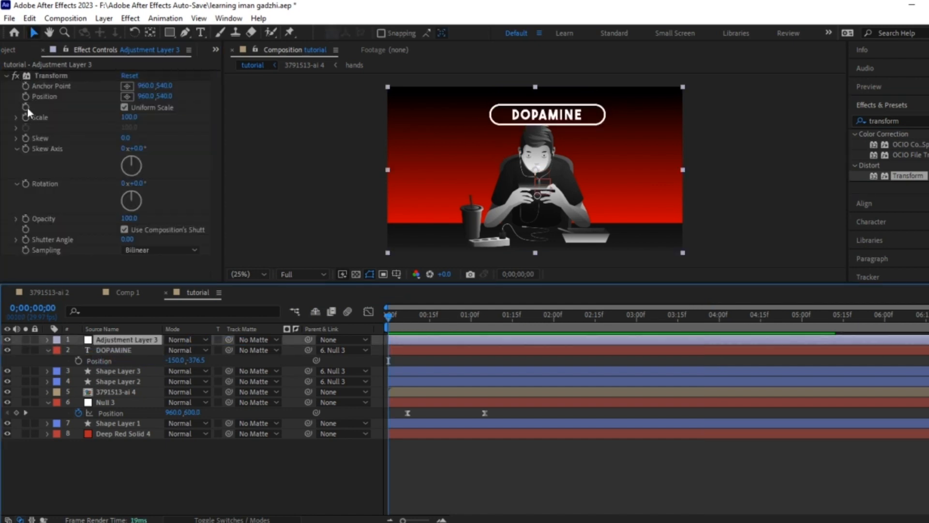
Step: Keyframe the Transform effect's Scale at 100 on the first frame and at 107.5 at 0;00;01;19
click(27, 122)
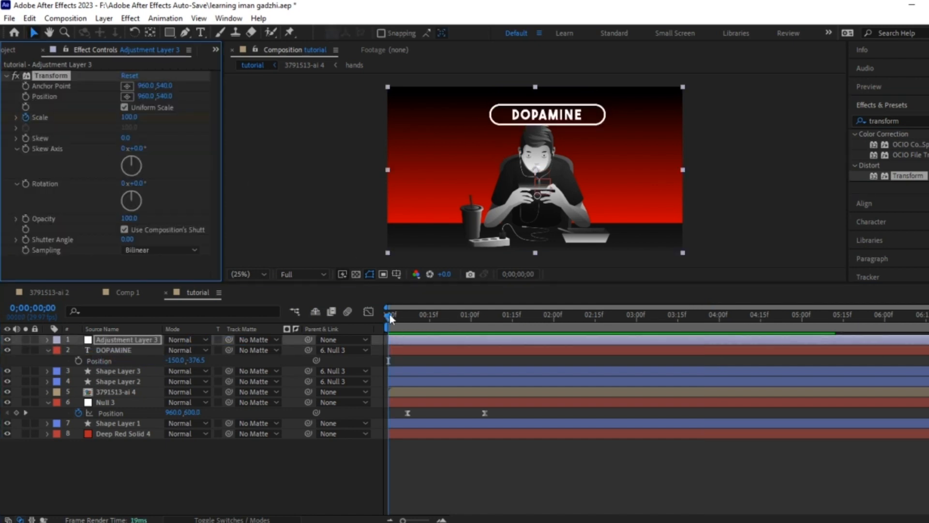
click(135, 341)
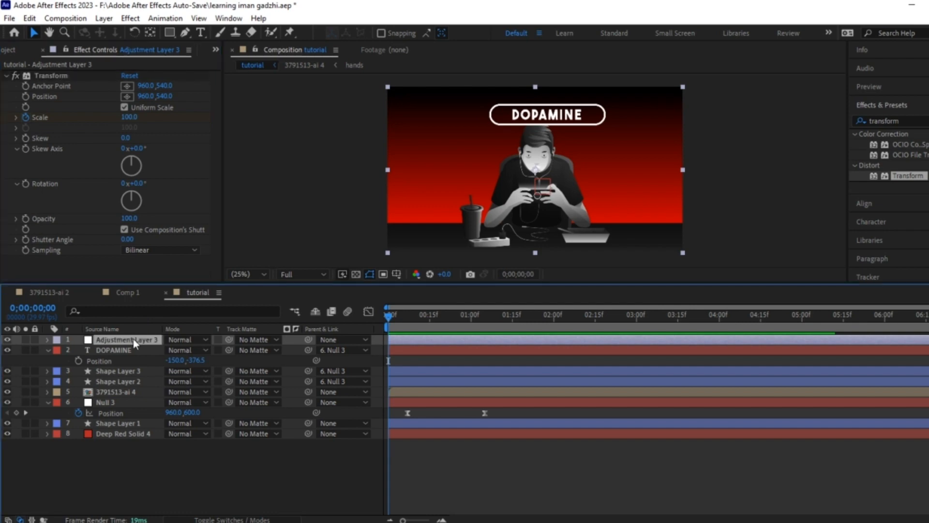
key(u)
drag(395, 327, 523, 358)
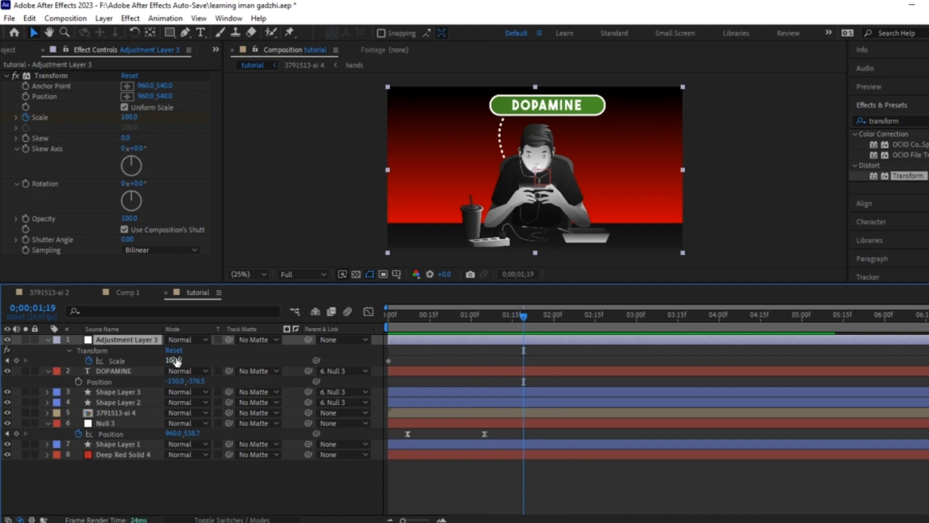
drag(173, 360, 217, 360)
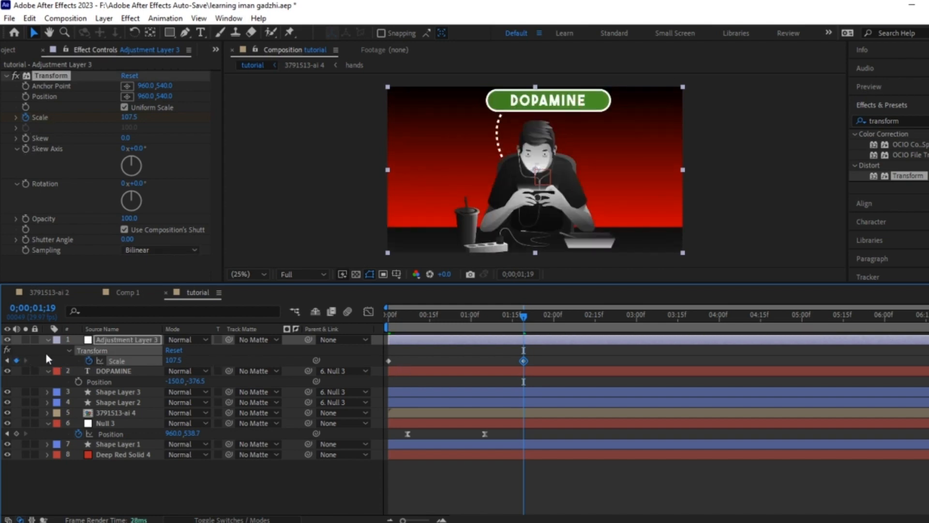
Step: Keyframe the Transform effect's Position at 960, 540 on the first frame and at 960, 582 at 0;00;01;19
click(7, 361)
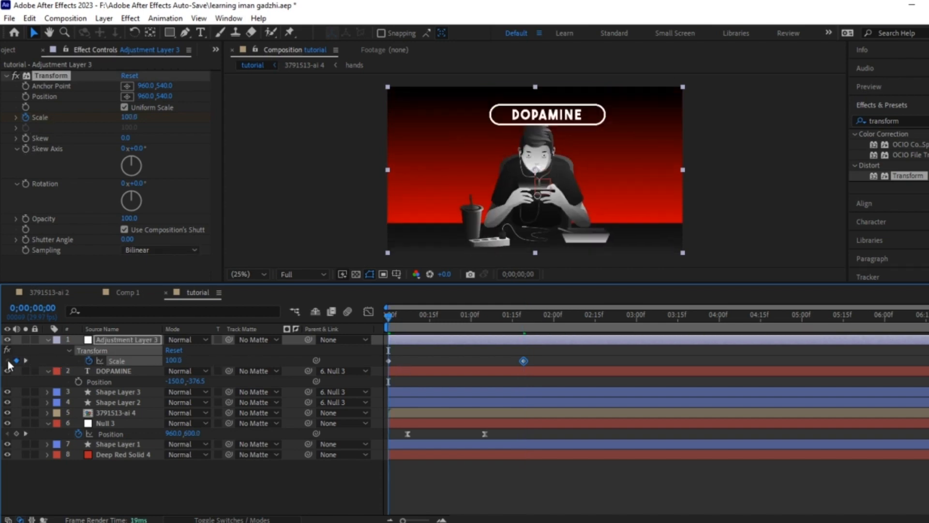
click(26, 99)
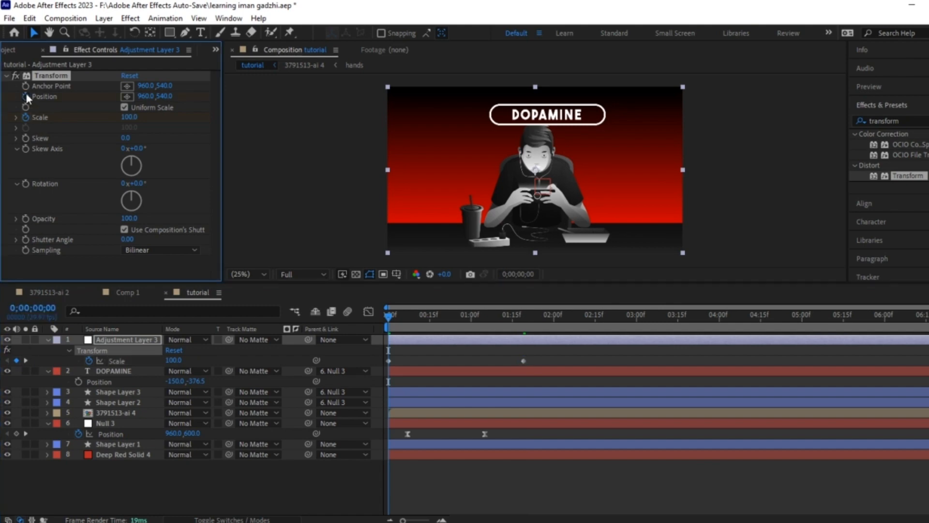
click(121, 342)
key(u)
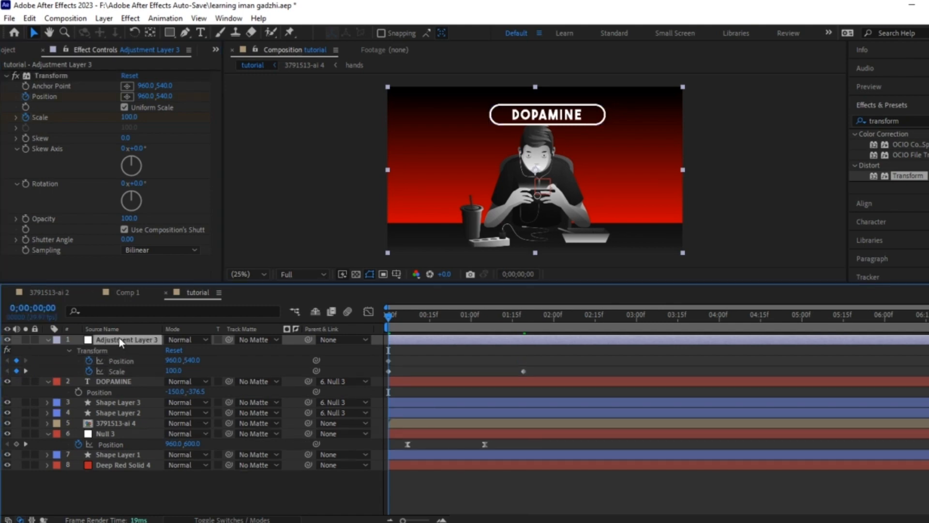
click(26, 371)
drag(191, 360, 228, 358)
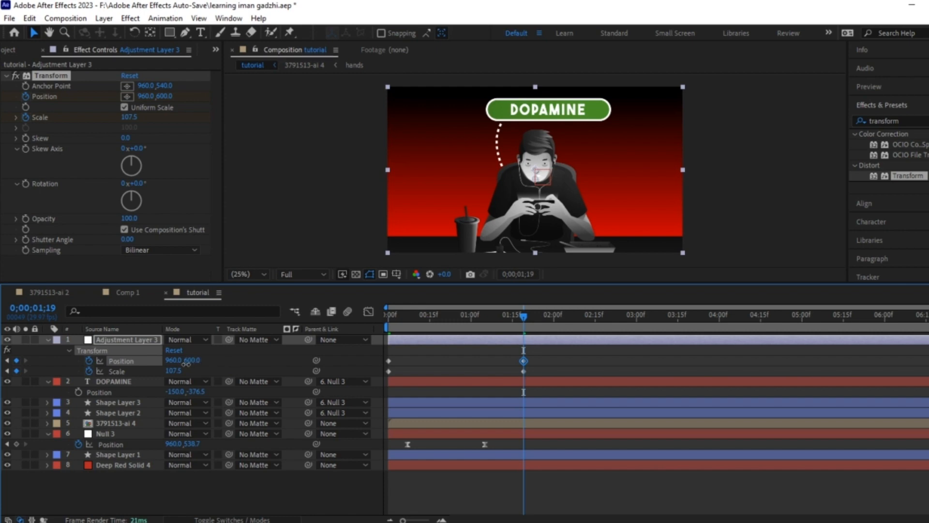
drag(184, 363, 175, 363)
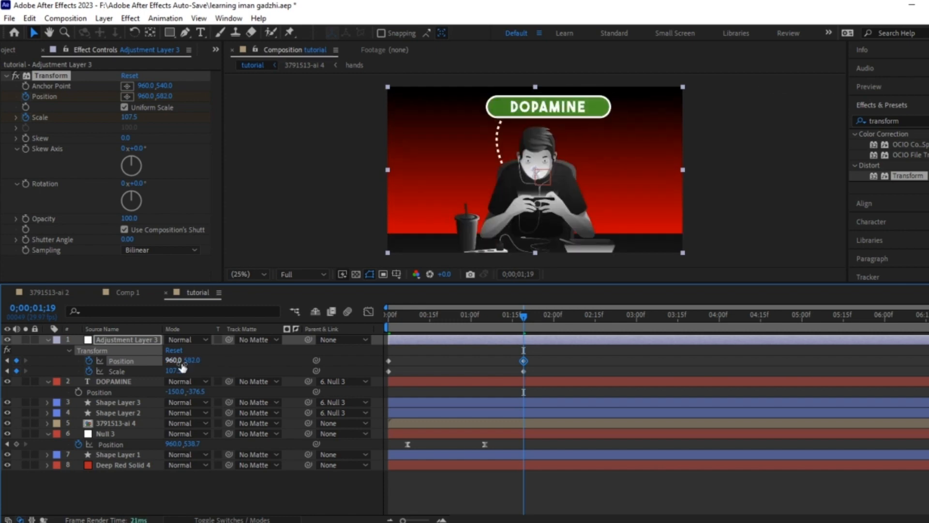
Step: Shift the second Position and Scale keyframes slightly later, and copy the first-frame pair to 0;00;03;20
drag(536, 347, 531, 367)
drag(525, 315, 701, 336)
drag(417, 356, 384, 373)
drag(695, 317, 692, 318)
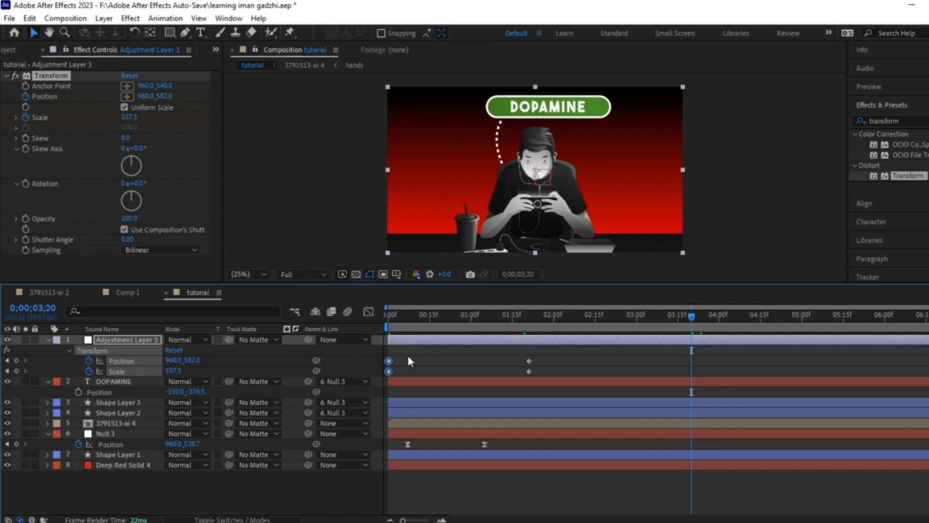
key(ctrl+v)
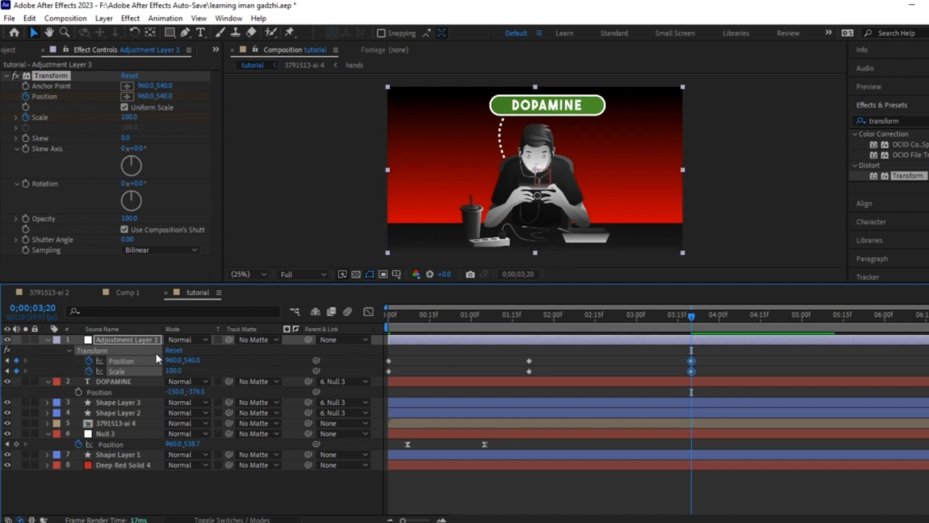
Step: At 0;00;04;23, keyframe the Transform effect's Scale at 103.8 and its Position at 960, 550.3
drag(692, 321, 784, 408)
key(Page_Up)
drag(173, 371, 272, 338)
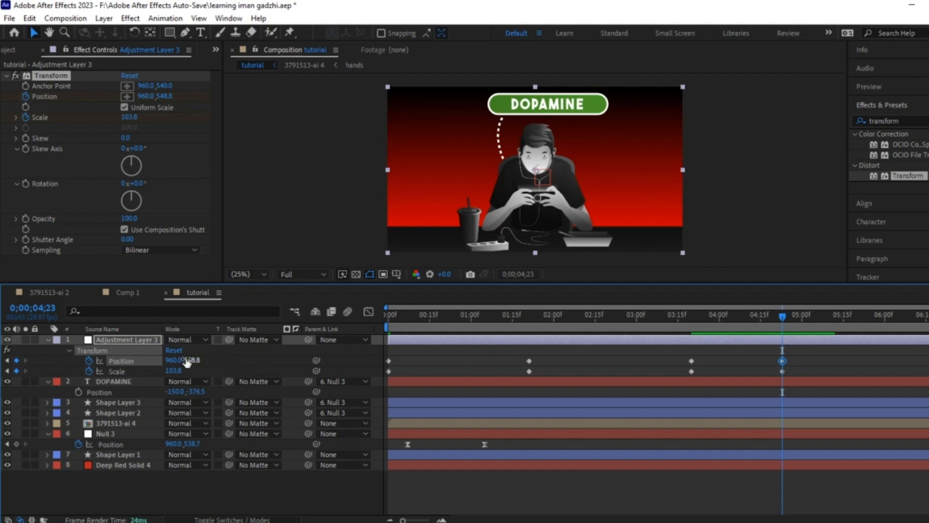
drag(192, 362, 201, 361)
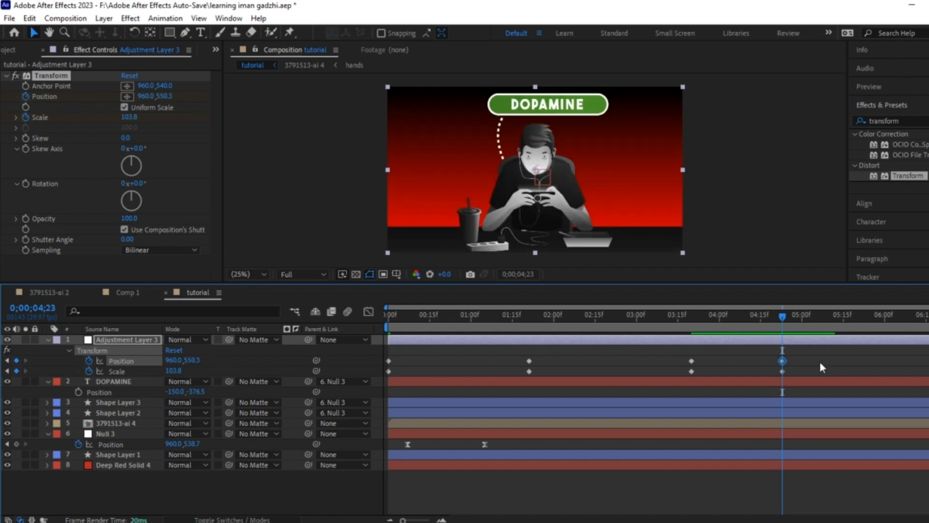
Step: Easy Ease all of the Transform effect's Position and Scale keyframes, lengthen their speed-curve handles on both sides, and preview the motion
drag(772, 321, 384, 376)
drag(829, 350, 384, 385)
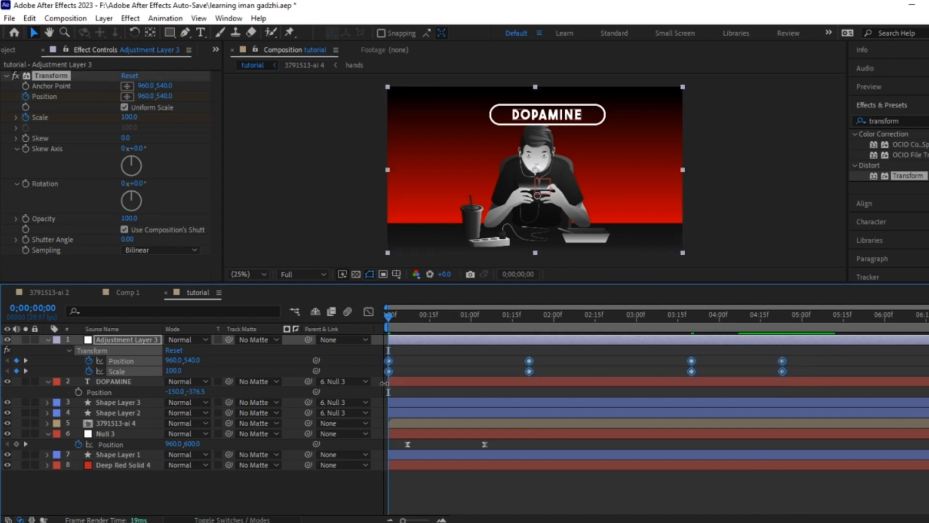
click(368, 312)
drag(865, 446, 400, 496)
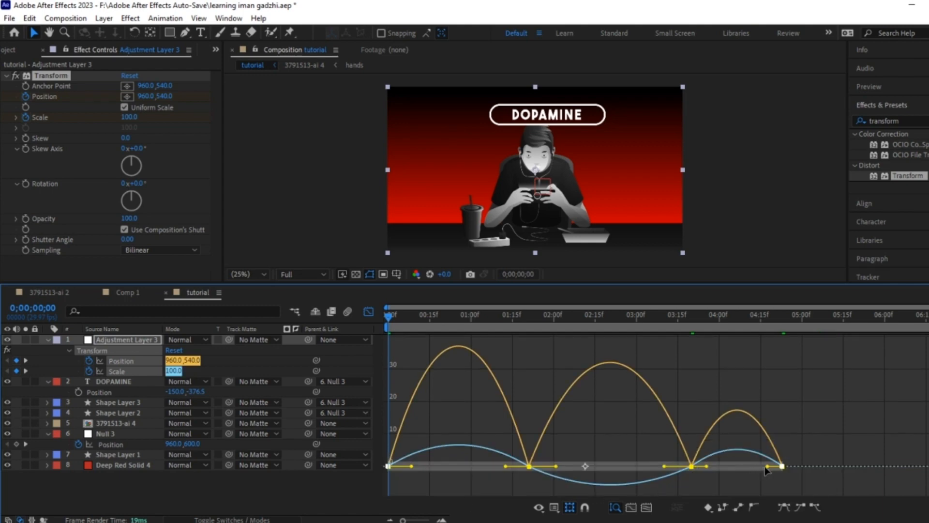
drag(765, 467, 761, 466)
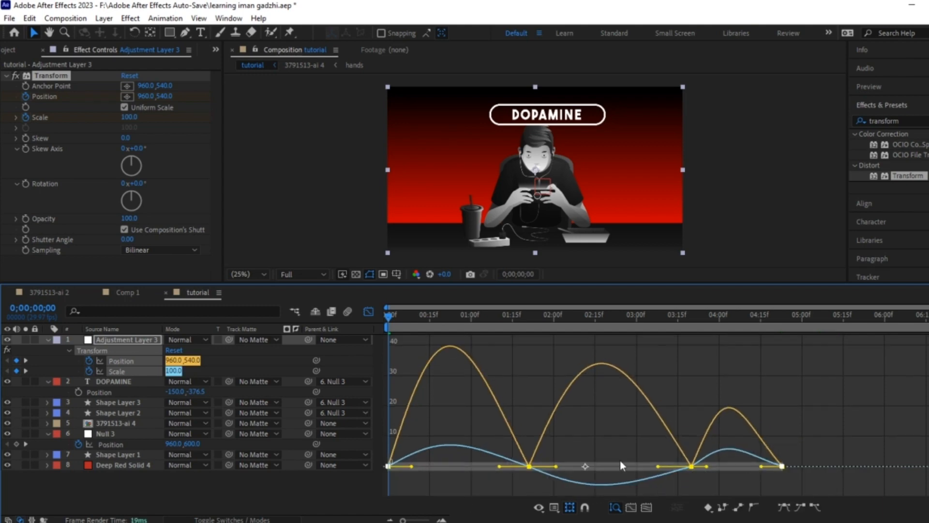
drag(414, 468, 422, 469)
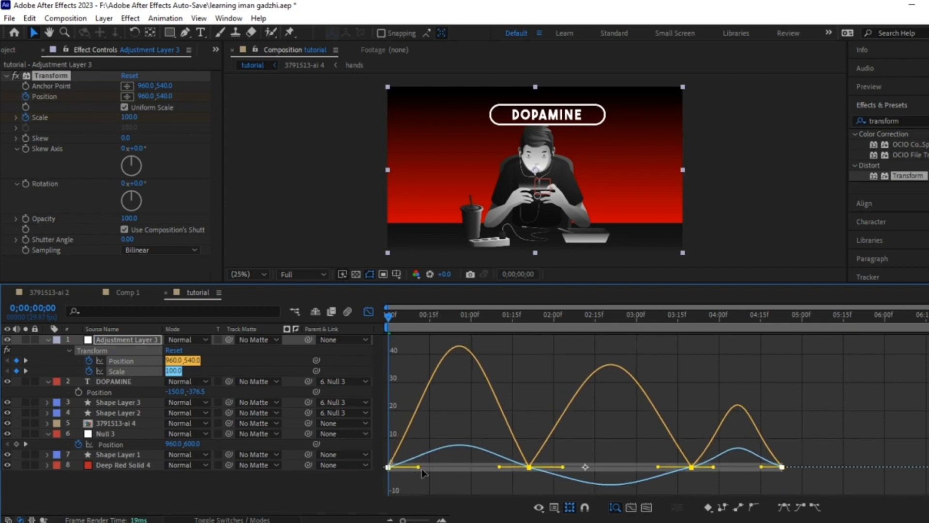
click(368, 311)
click(325, 497)
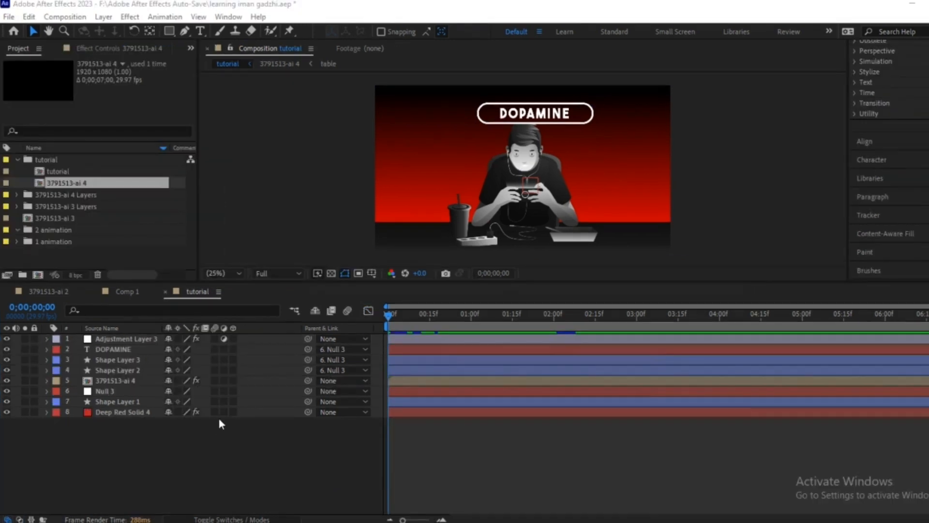
click(392, 323)
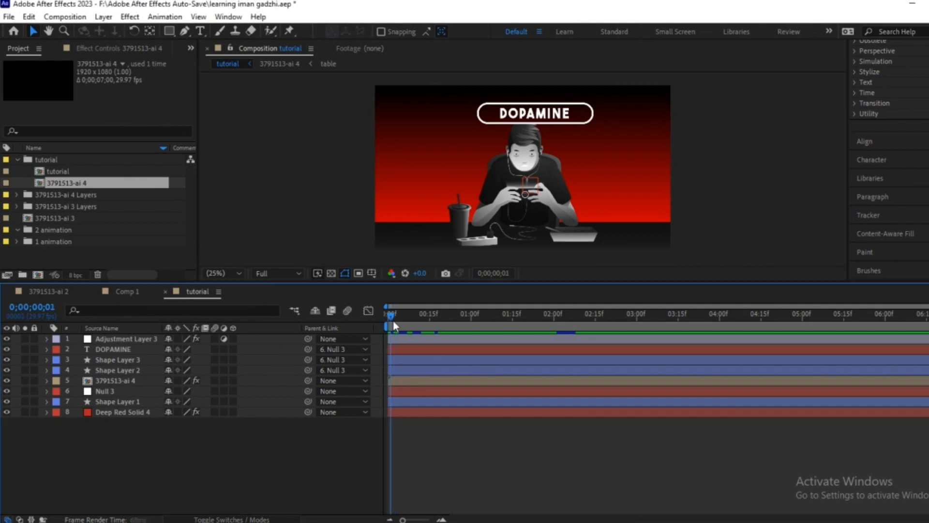
key(space)
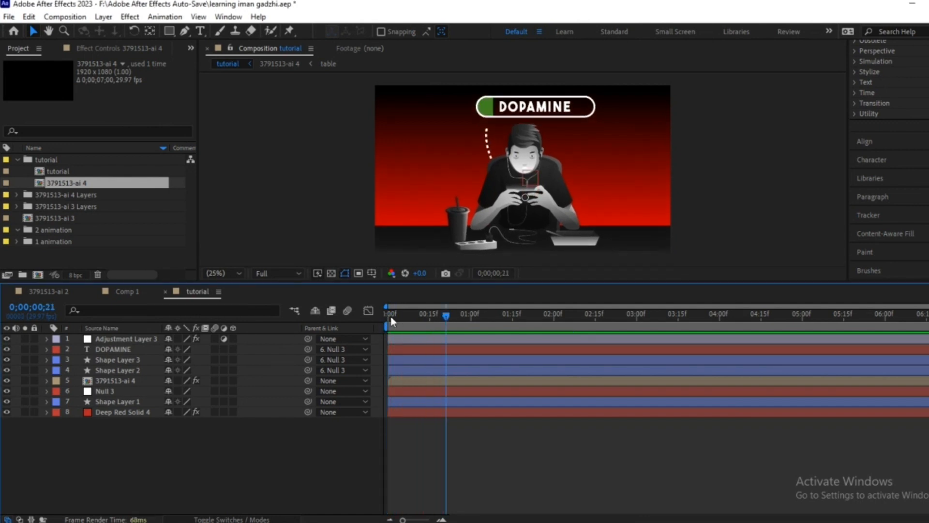
key(space)
Step: Enable motion blur for every layer except Deep Red Solid 4 and preview the animation from the first frame
click(216, 339)
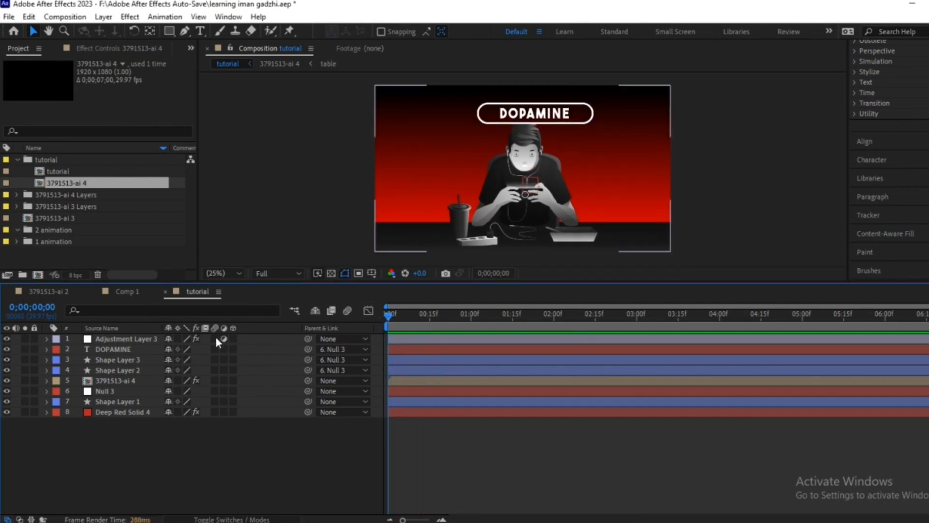
drag(217, 400, 218, 414)
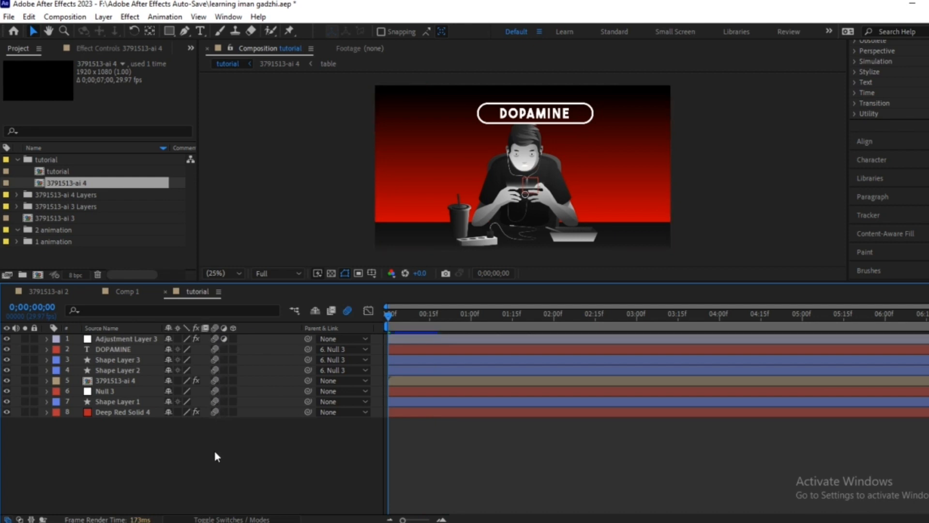
click(216, 412)
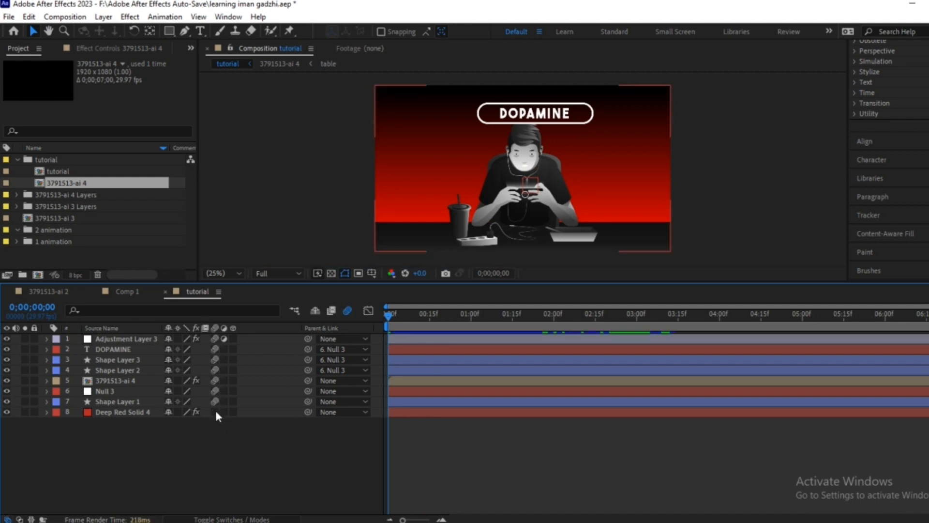
key(space)
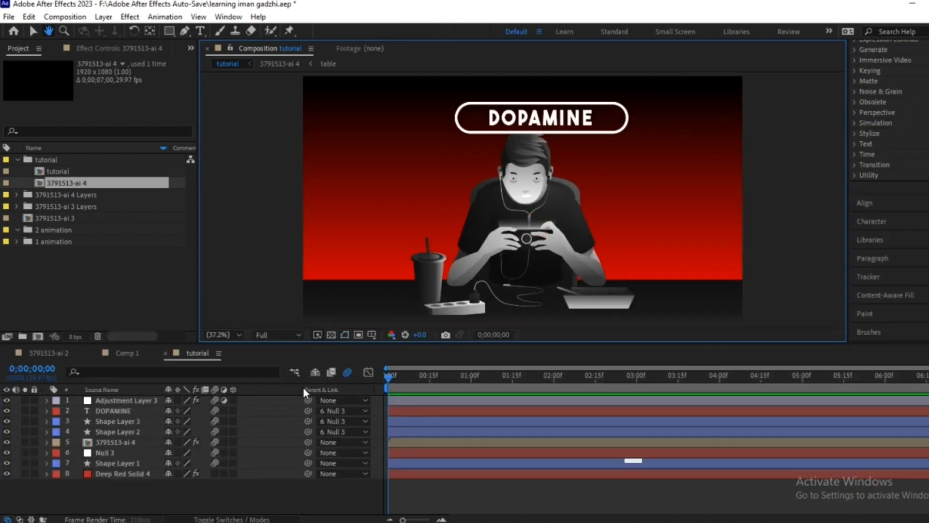
key(space)
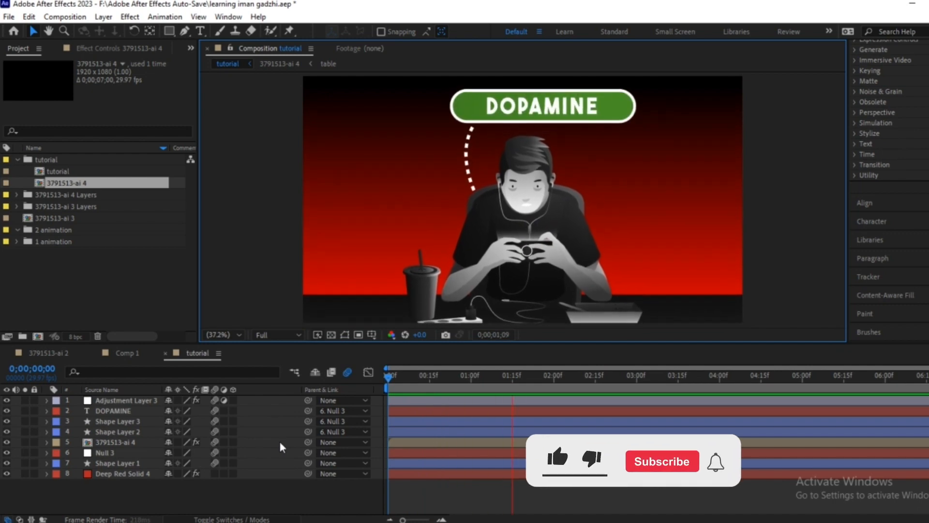